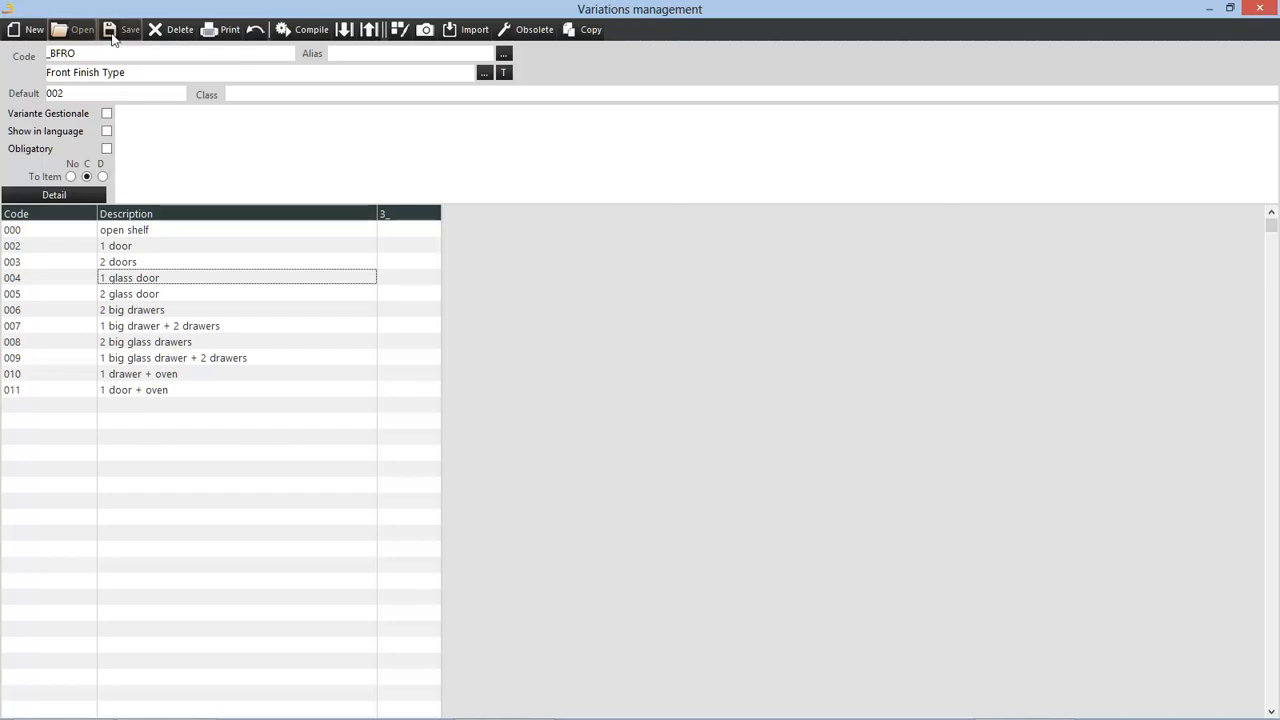
Step: Open the _BSTR shell type variation, and examine the options and item codes of the _TOPC top type variation
click(58, 30)
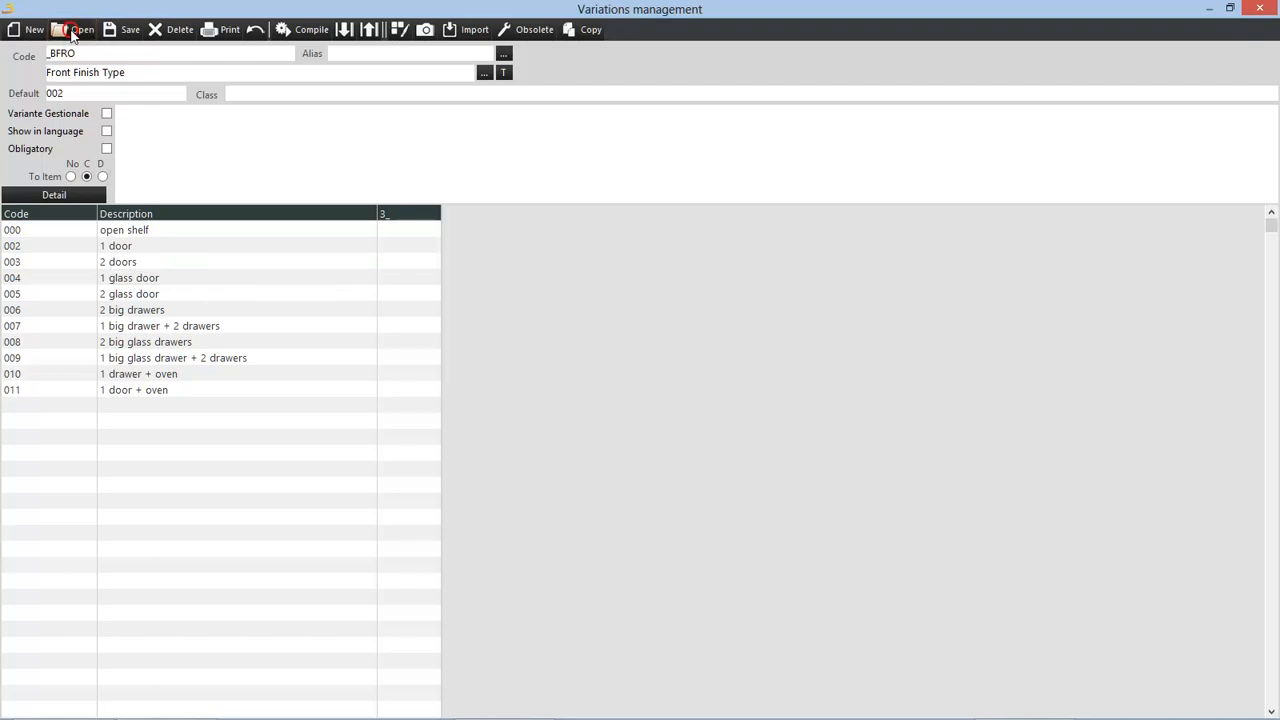
double_click(30, 77)
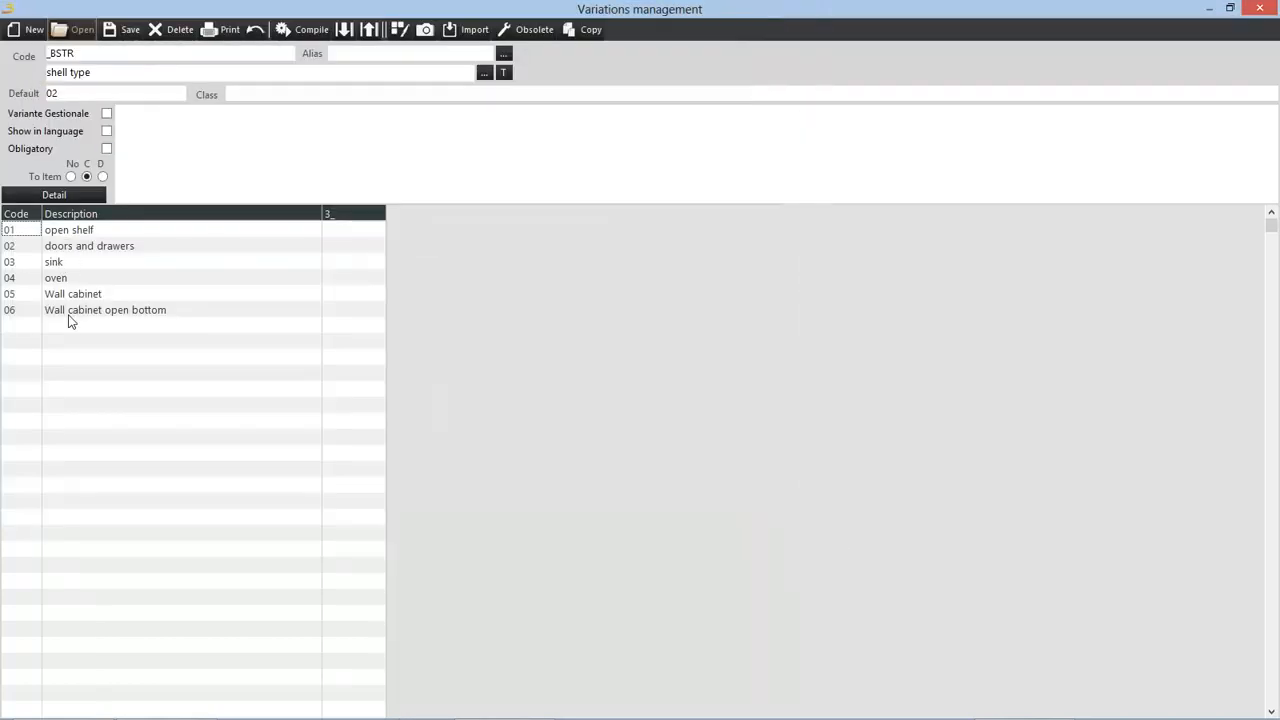
click(75, 29)
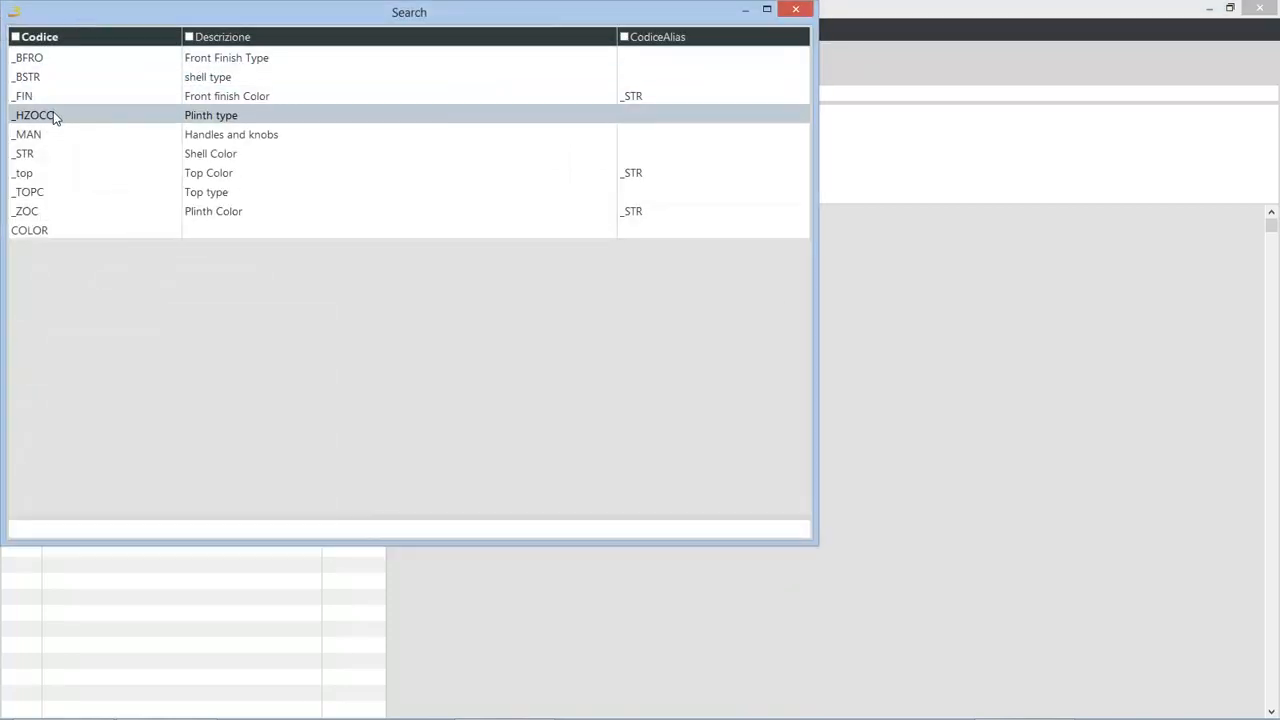
double_click(31, 191)
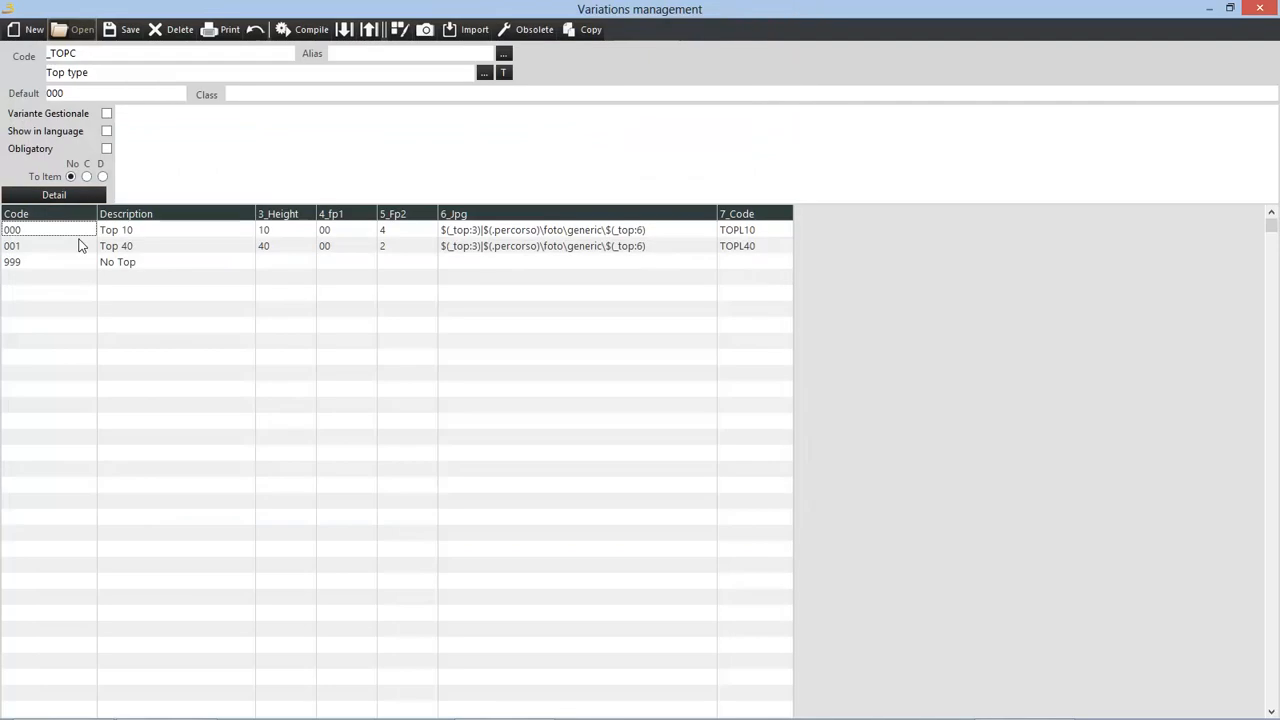
click(137, 230)
click(130, 248)
click(137, 276)
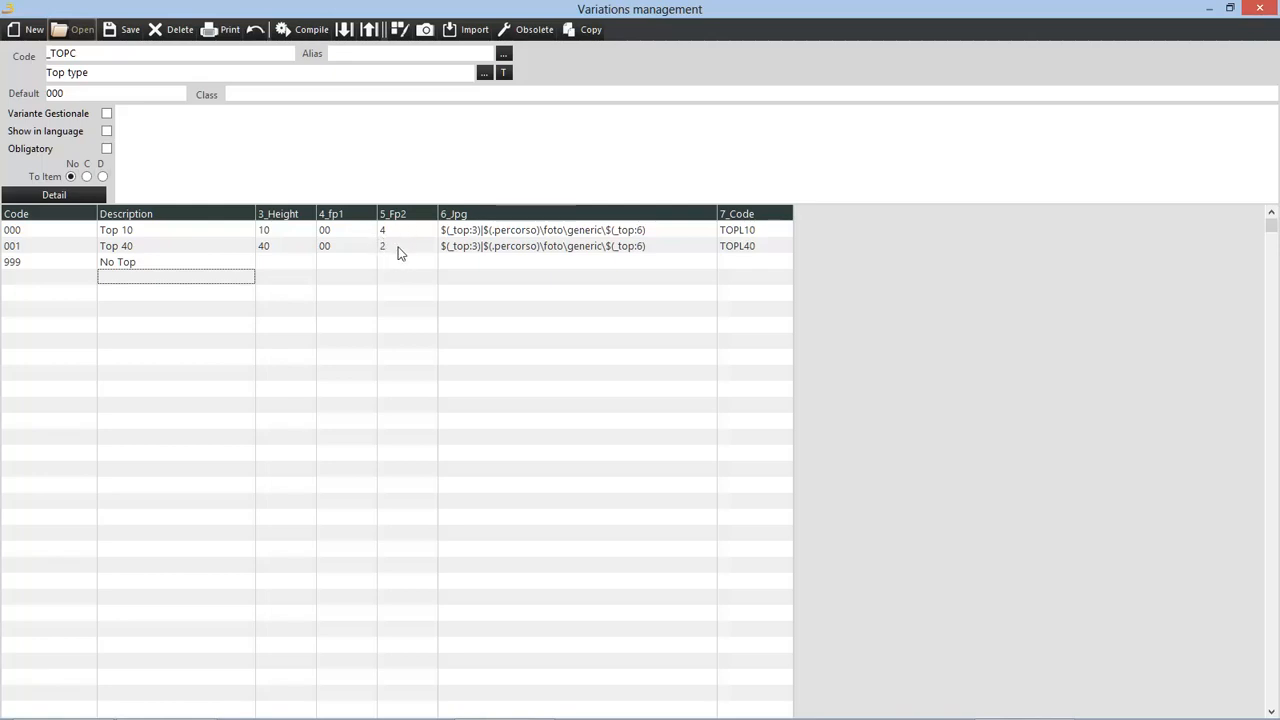
click(745, 232)
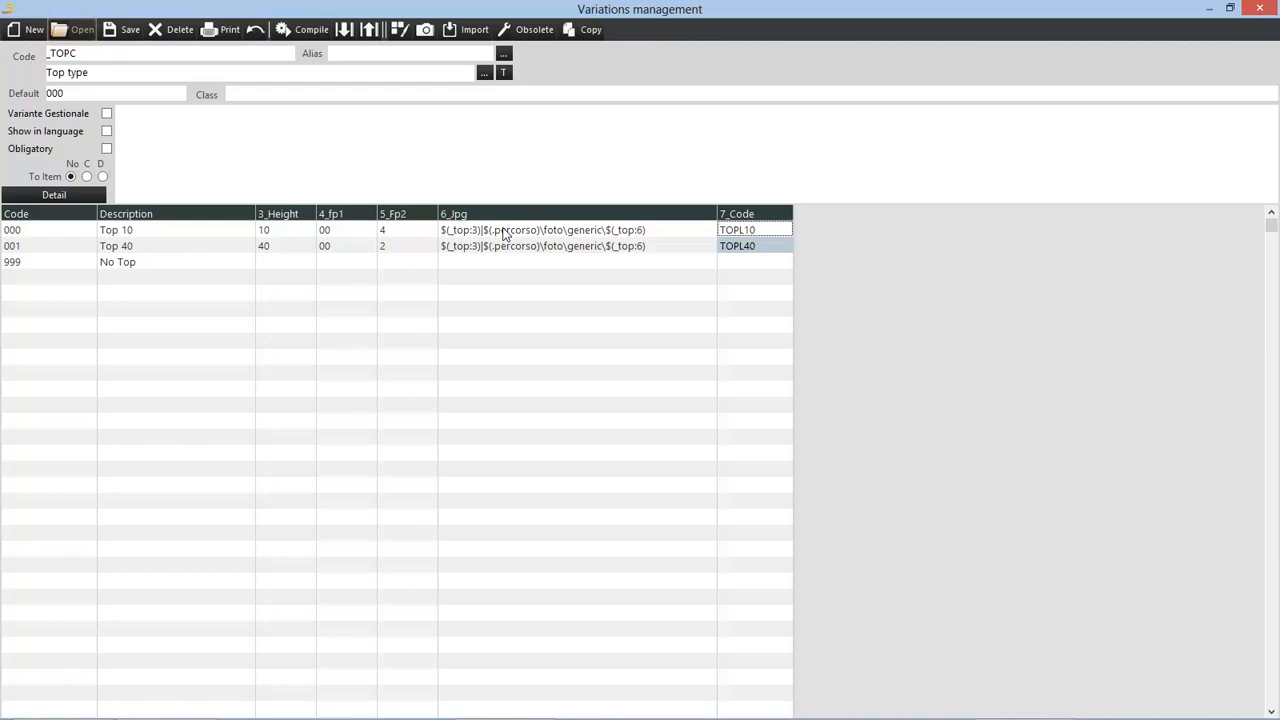
Step: Open the _HZOCC plinth type variation and examine its no-plinth, in-sight and hanging options
click(82, 30)
click(58, 117)
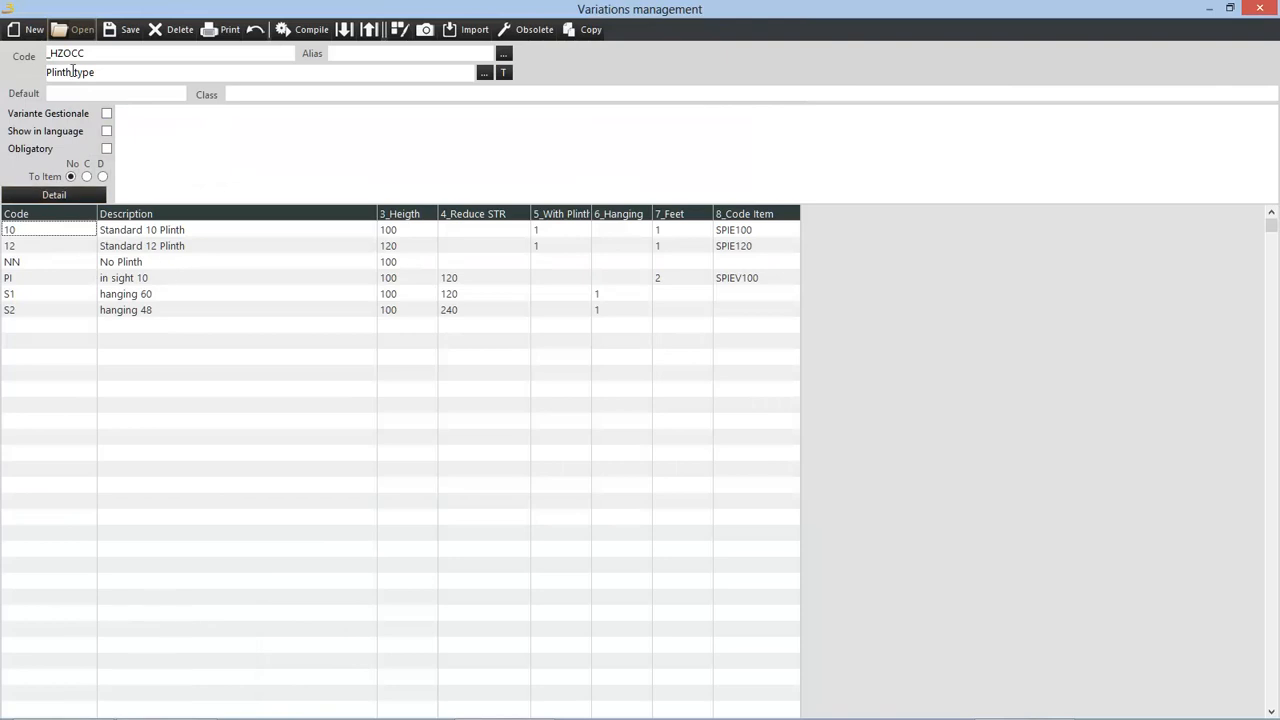
click(36, 266)
click(36, 281)
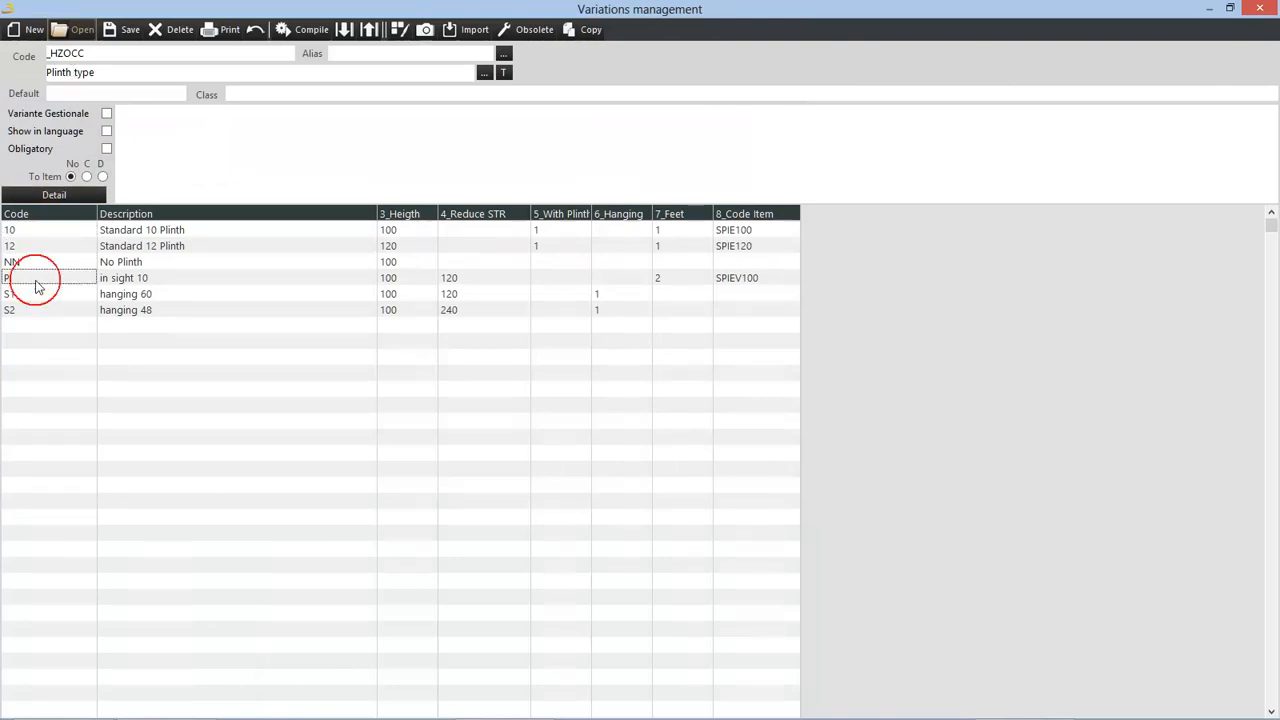
click(38, 297)
click(51, 310)
click(142, 281)
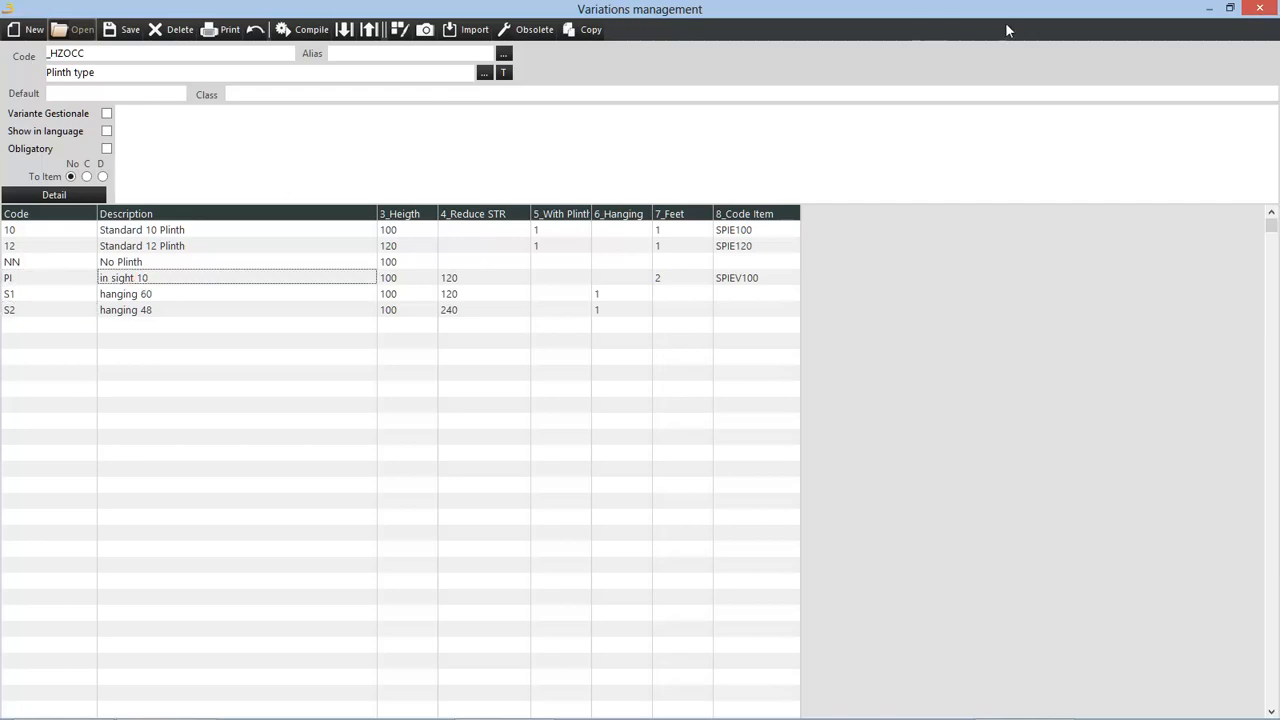
Step: Reopen the variants maintenance and load the _STR shell color variation to review its codes and descriptions
click(1259, 8)
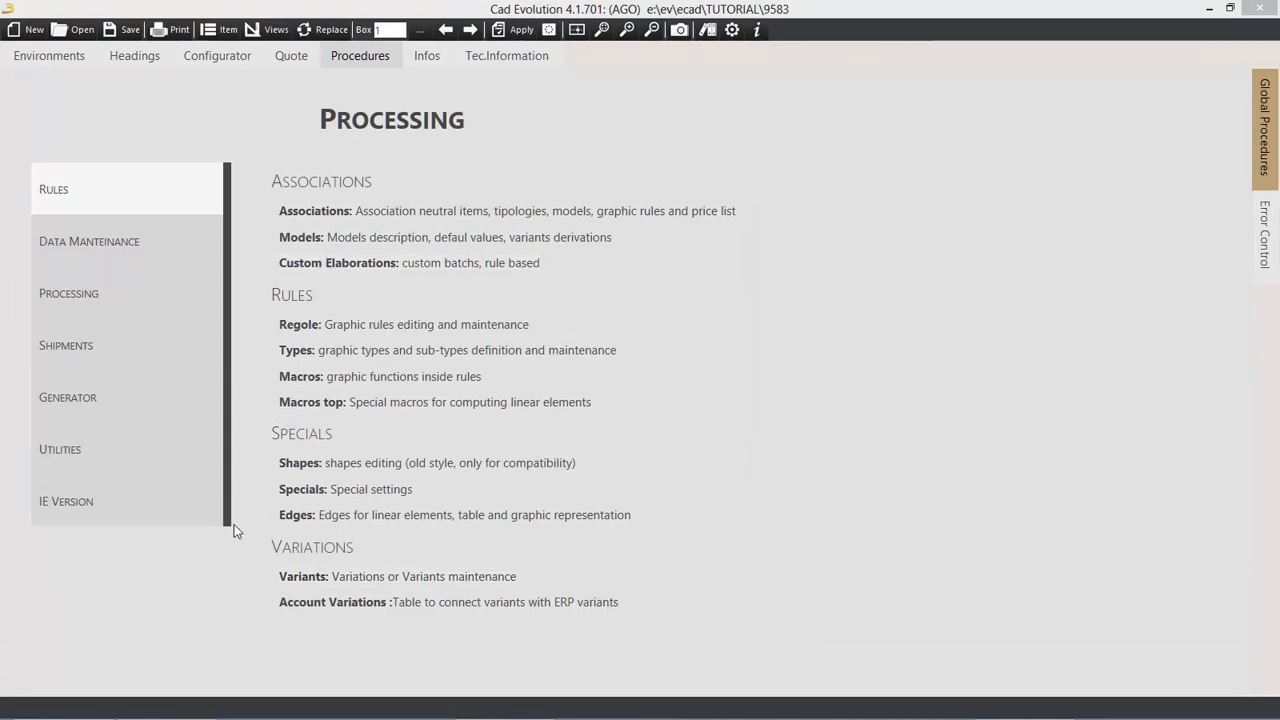
click(300, 577)
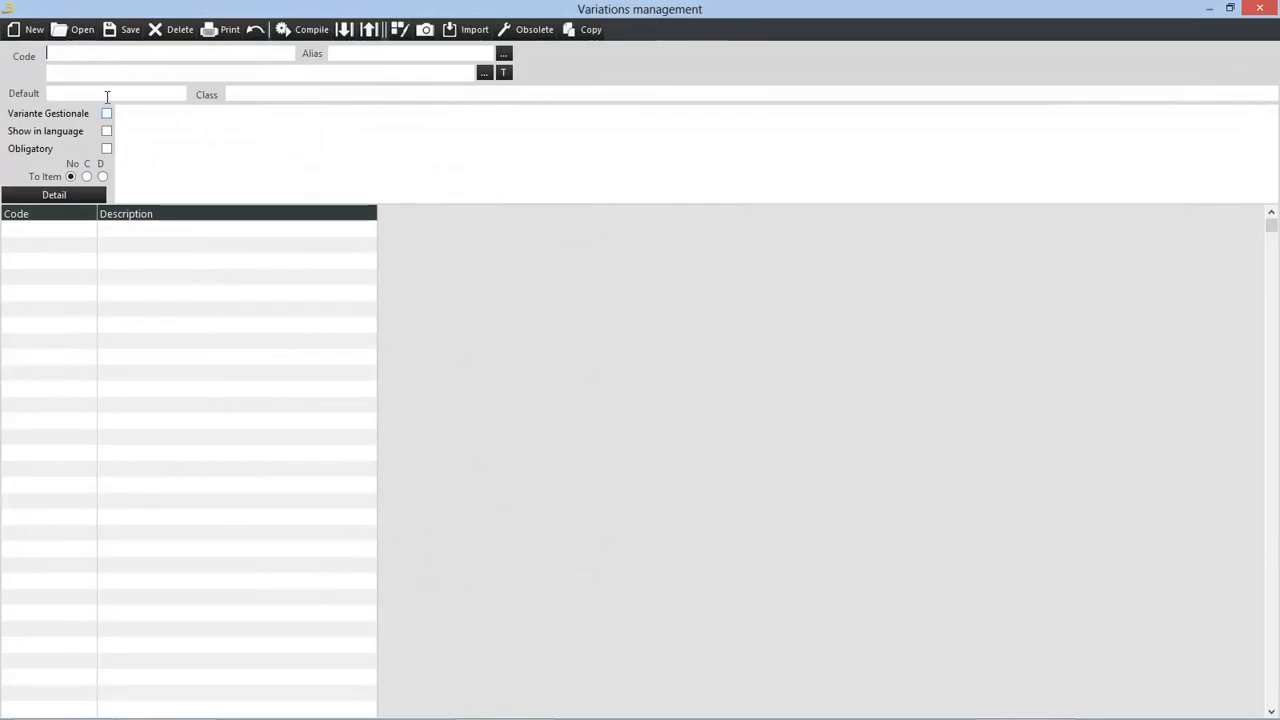
click(82, 31)
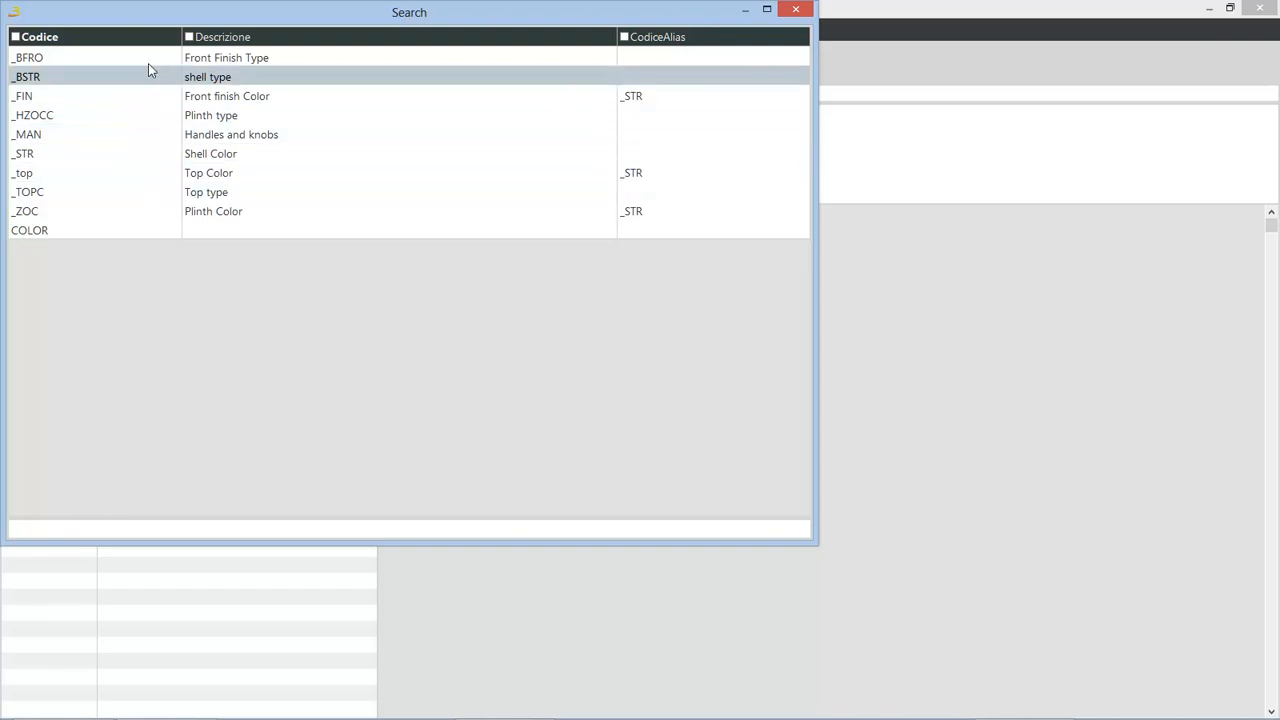
double_click(96, 154)
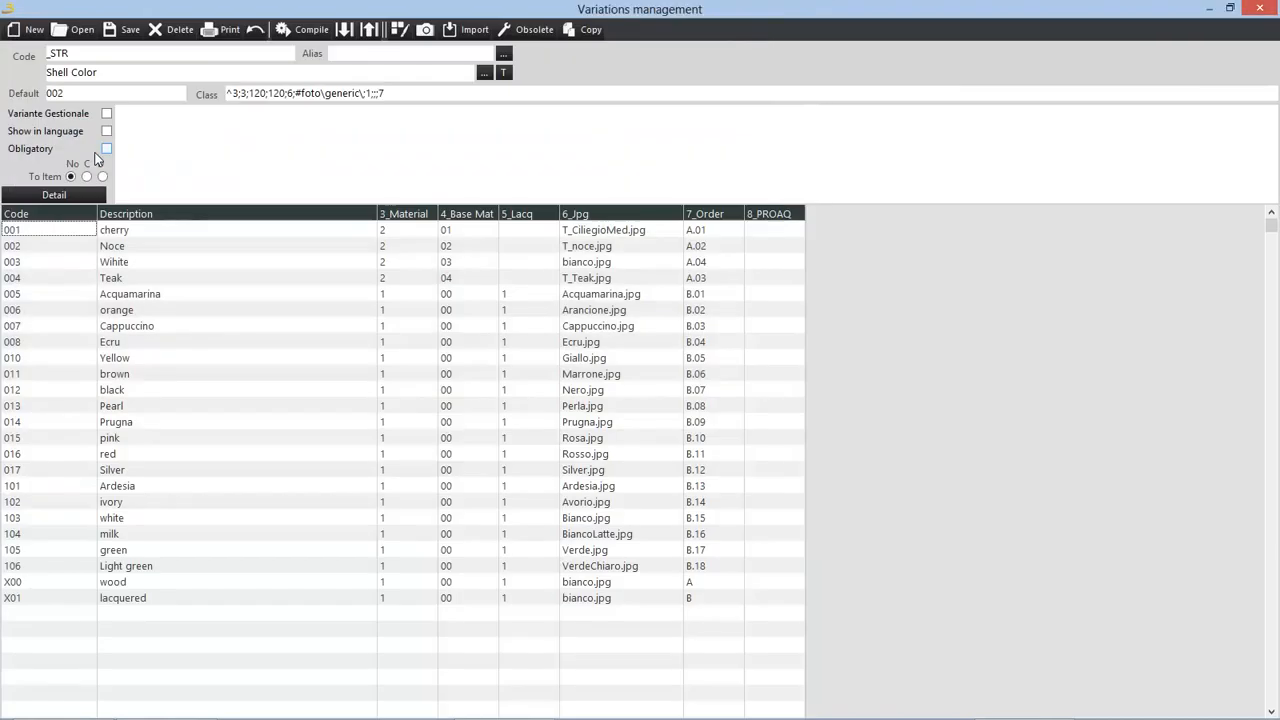
drag(34, 229, 103, 582)
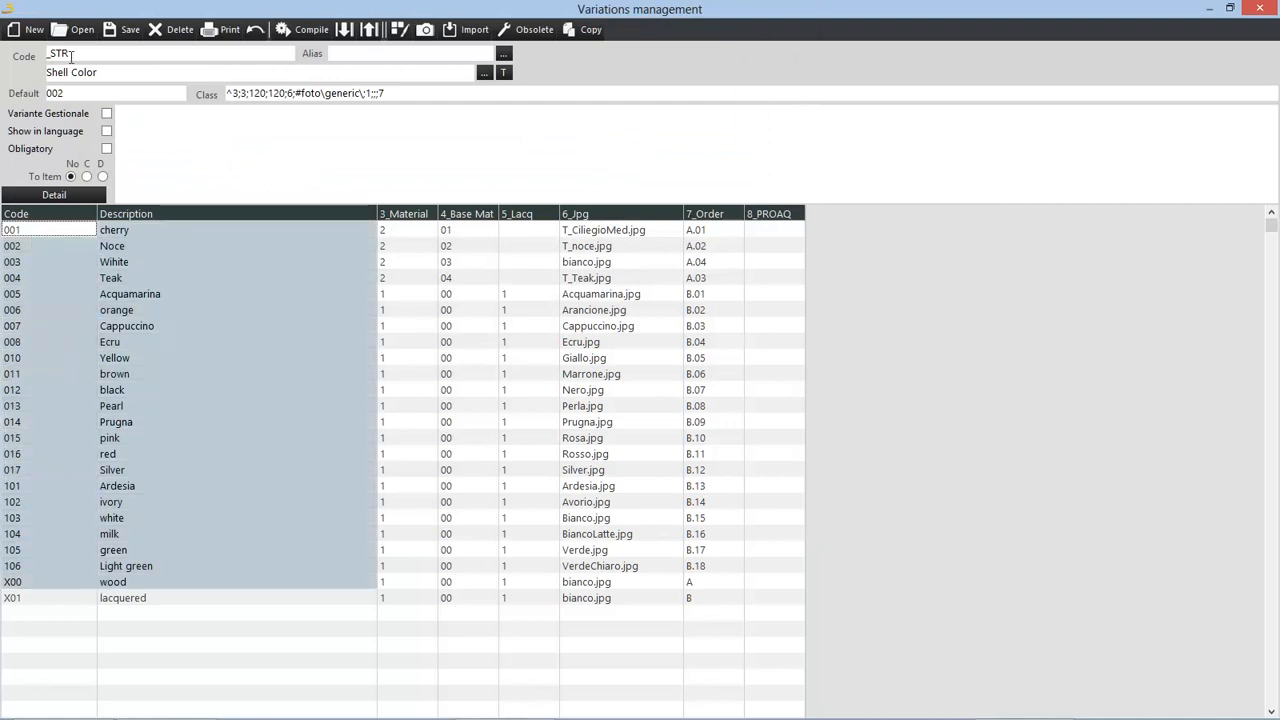
click(99, 72)
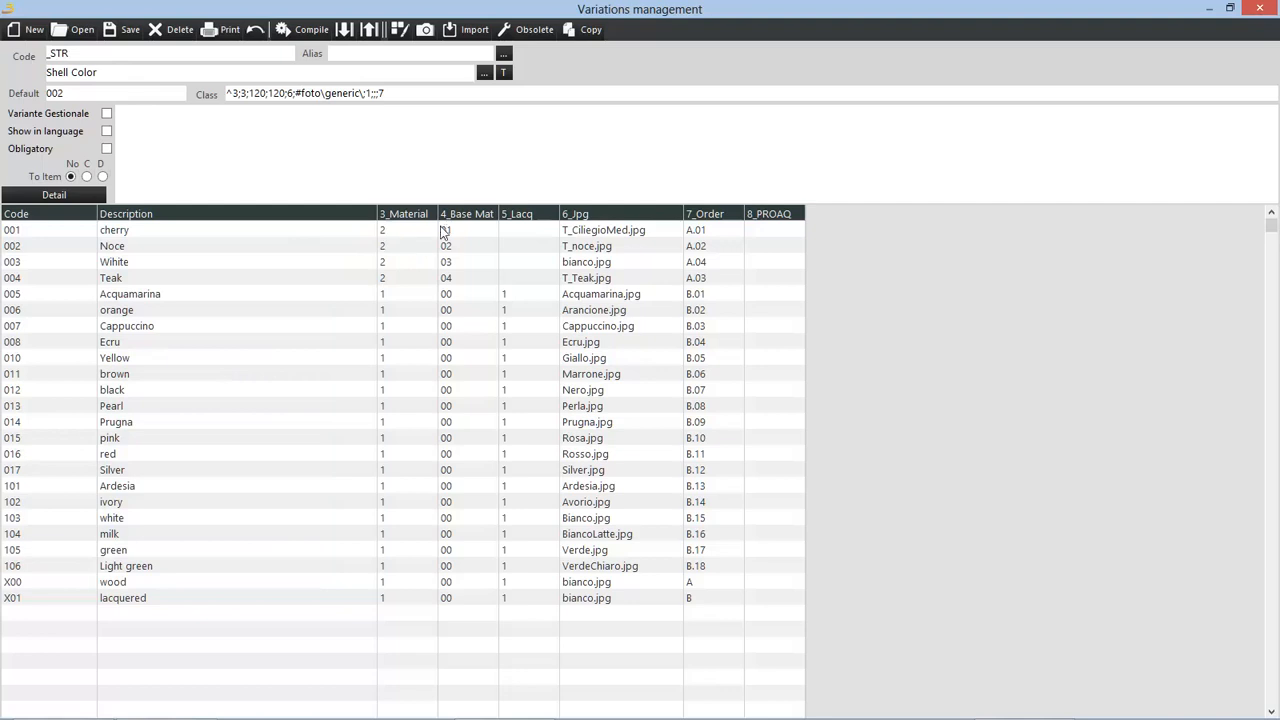
Step: Examine the Base Mat, Material, Lacq, Jpg and Order columns of the shell color variation
drag(444, 232, 449, 287)
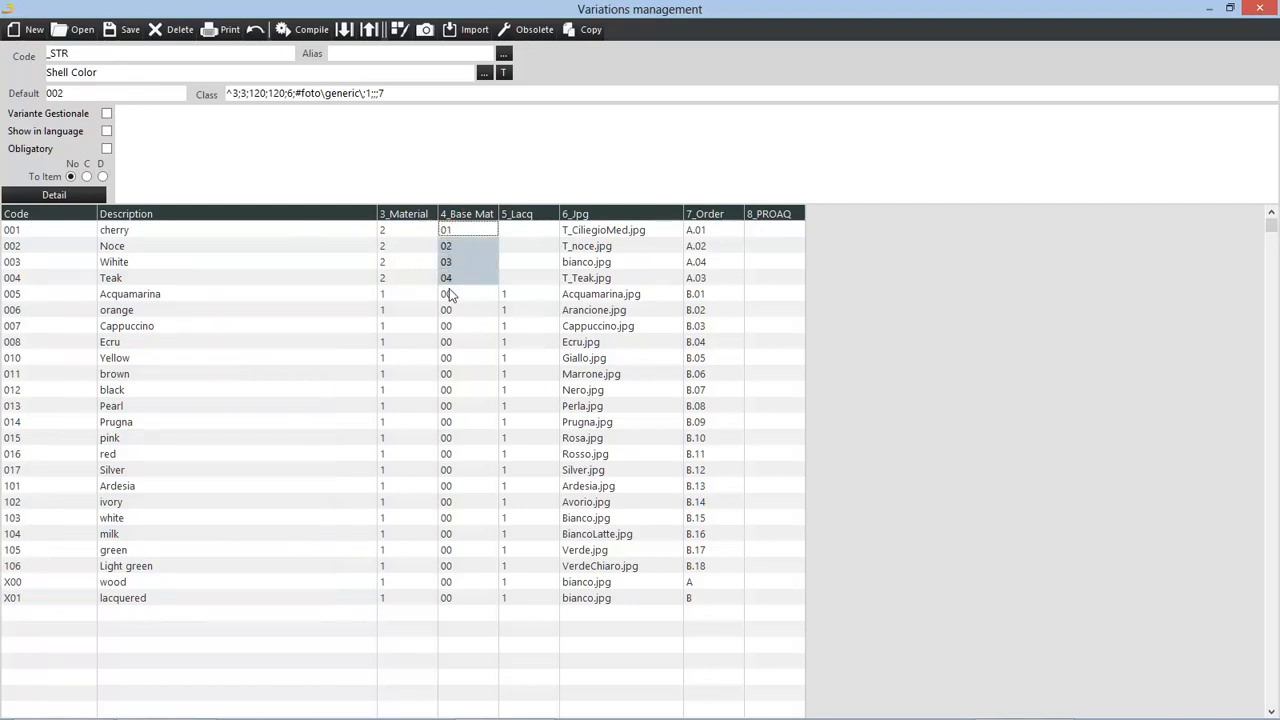
click(449, 296)
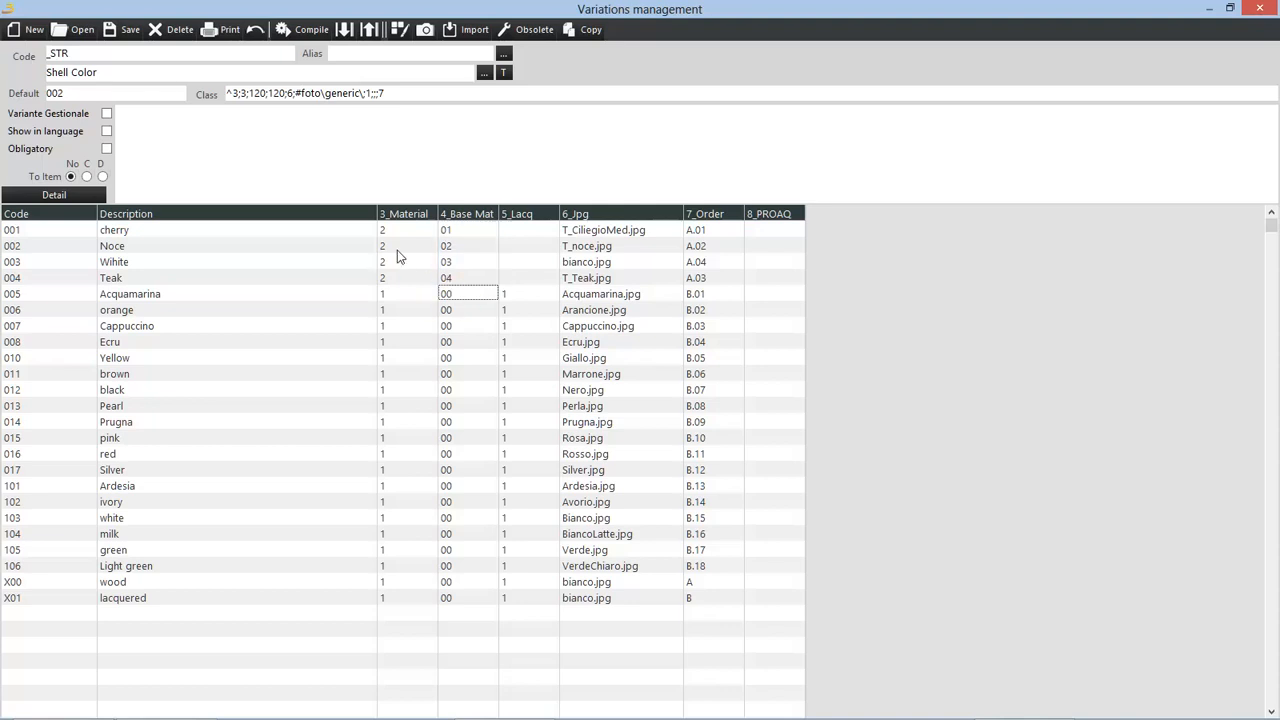
drag(407, 238, 409, 248)
drag(407, 294, 409, 342)
drag(506, 293, 518, 605)
drag(600, 232, 590, 600)
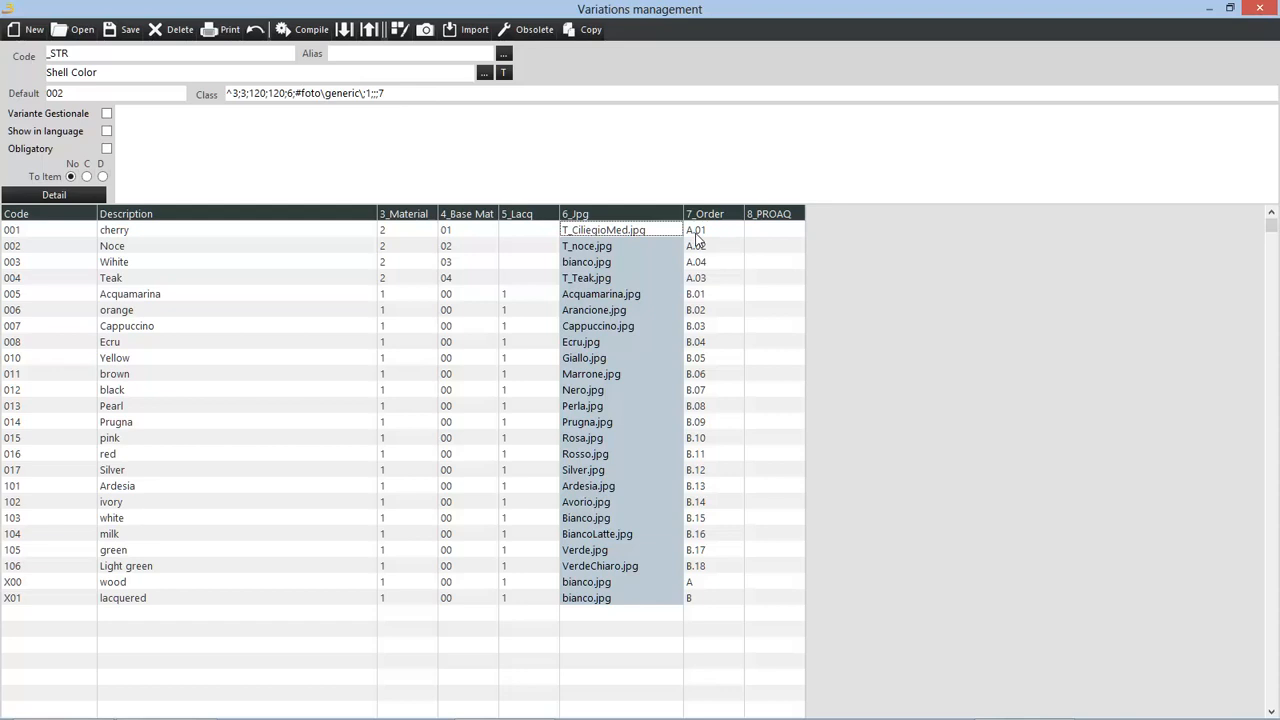
drag(697, 238, 704, 600)
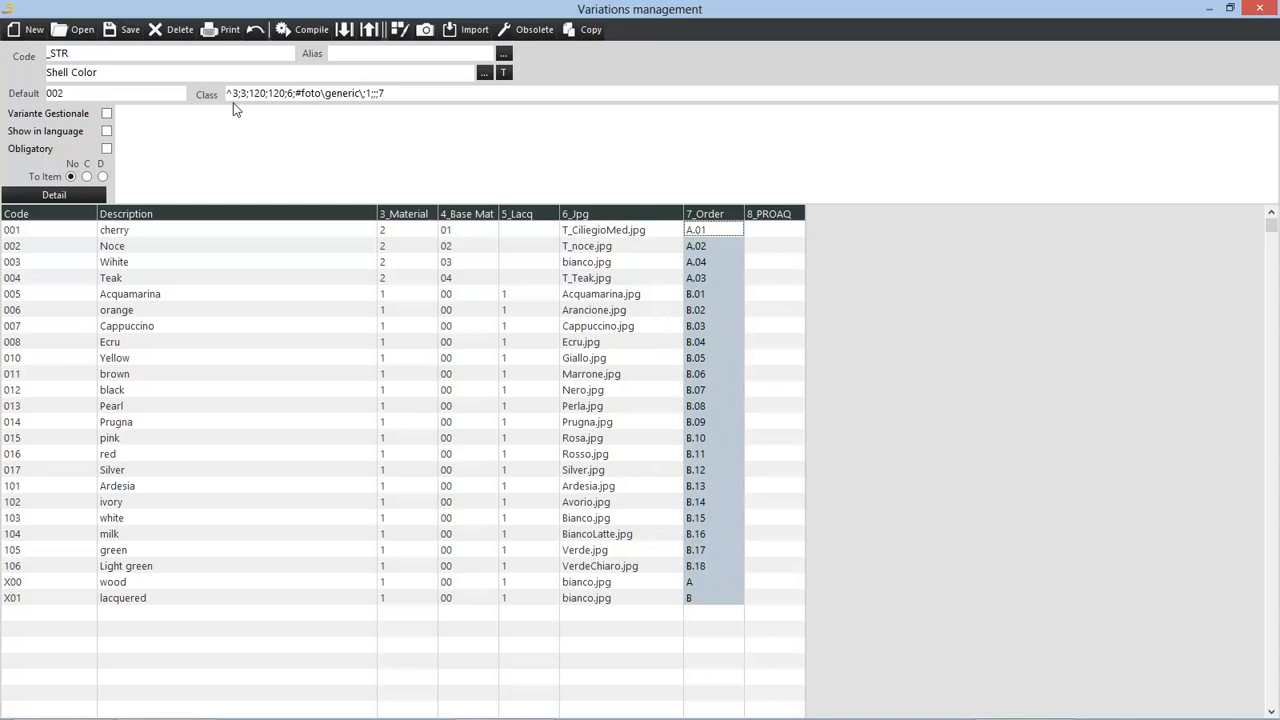
Step: Examine the shell color variation's Class string part by part, including the display parameters, image folder and sort column
drag(226, 93, 403, 96)
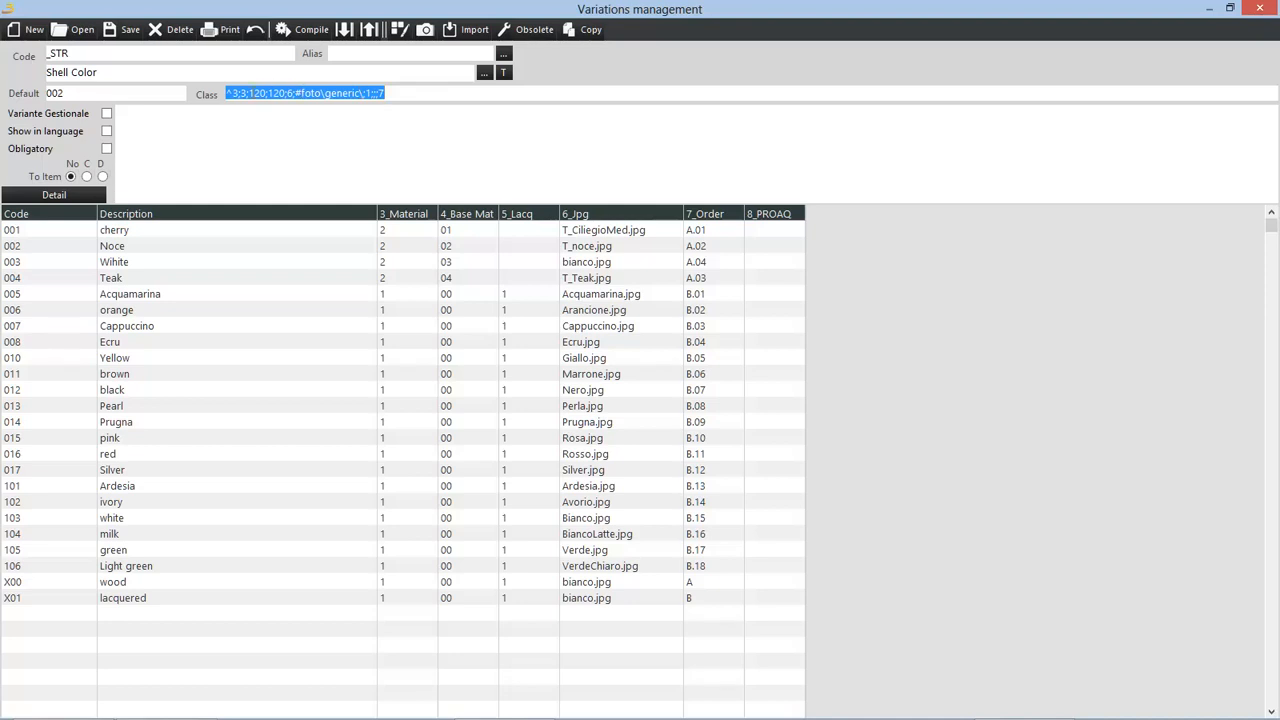
drag(226, 92, 231, 90)
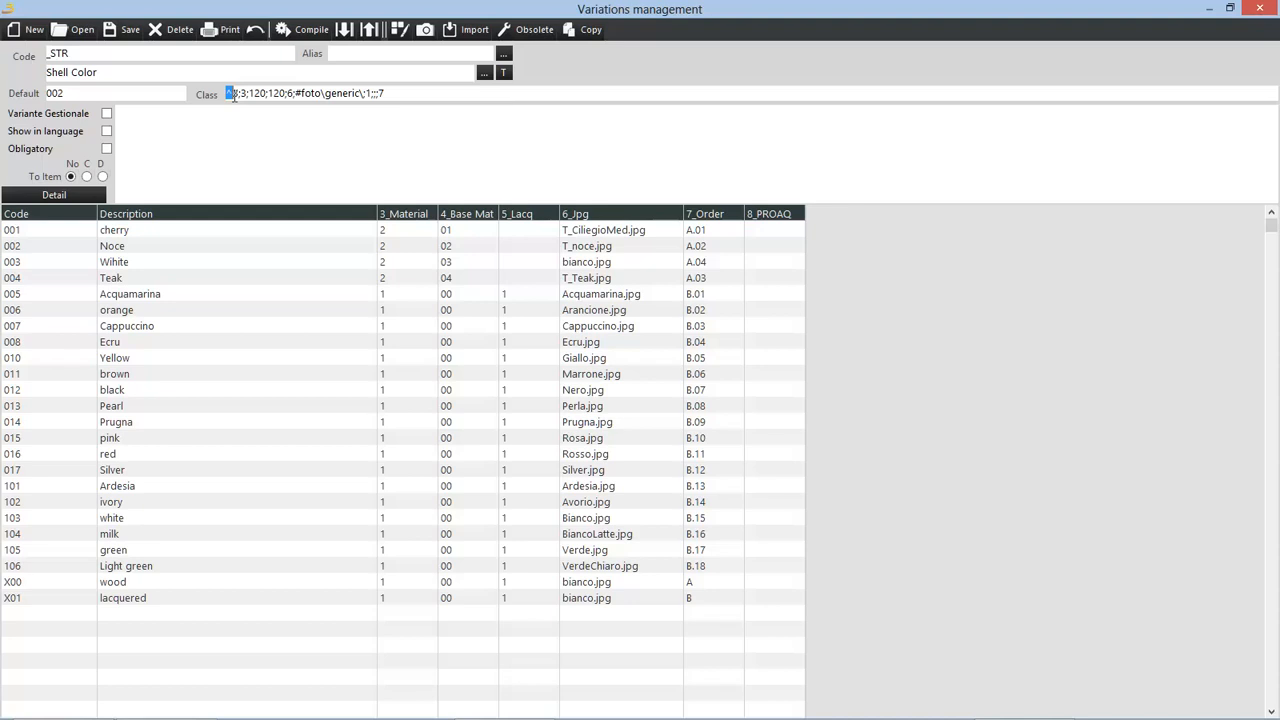
drag(233, 92, 285, 96)
drag(295, 93, 356, 92)
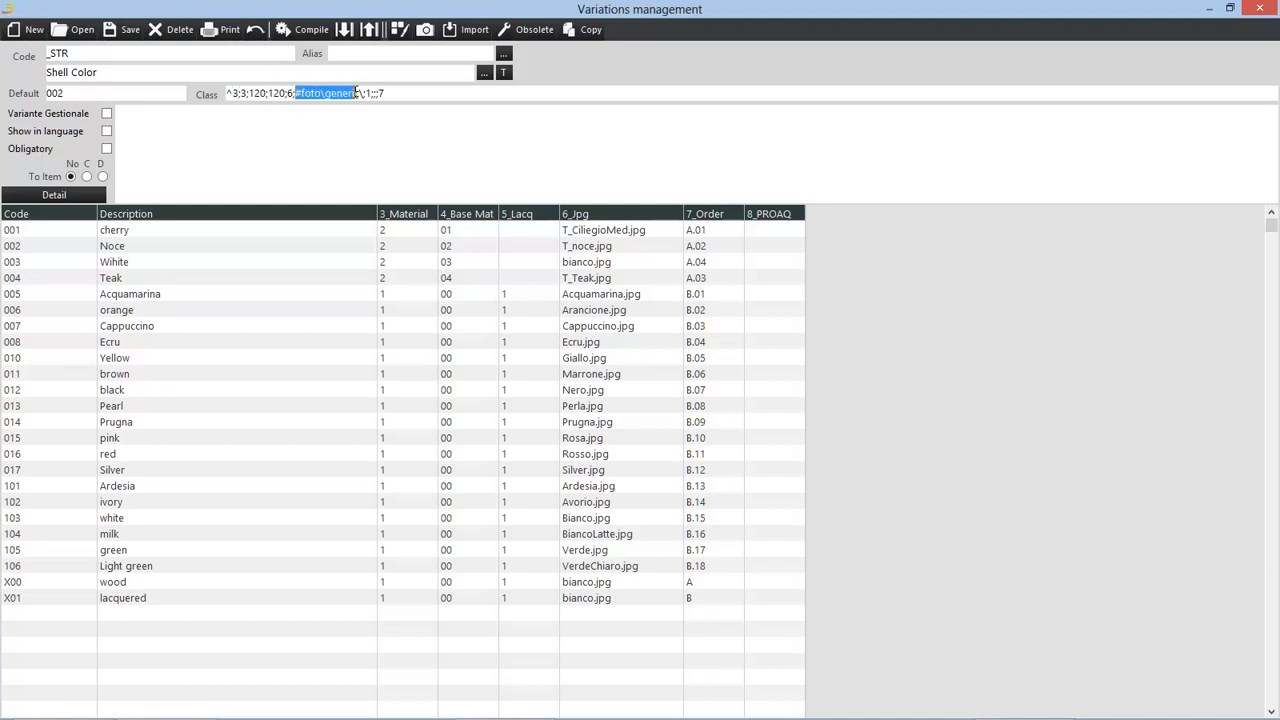
click(362, 93)
click(365, 92)
click(378, 92)
double_click(379, 92)
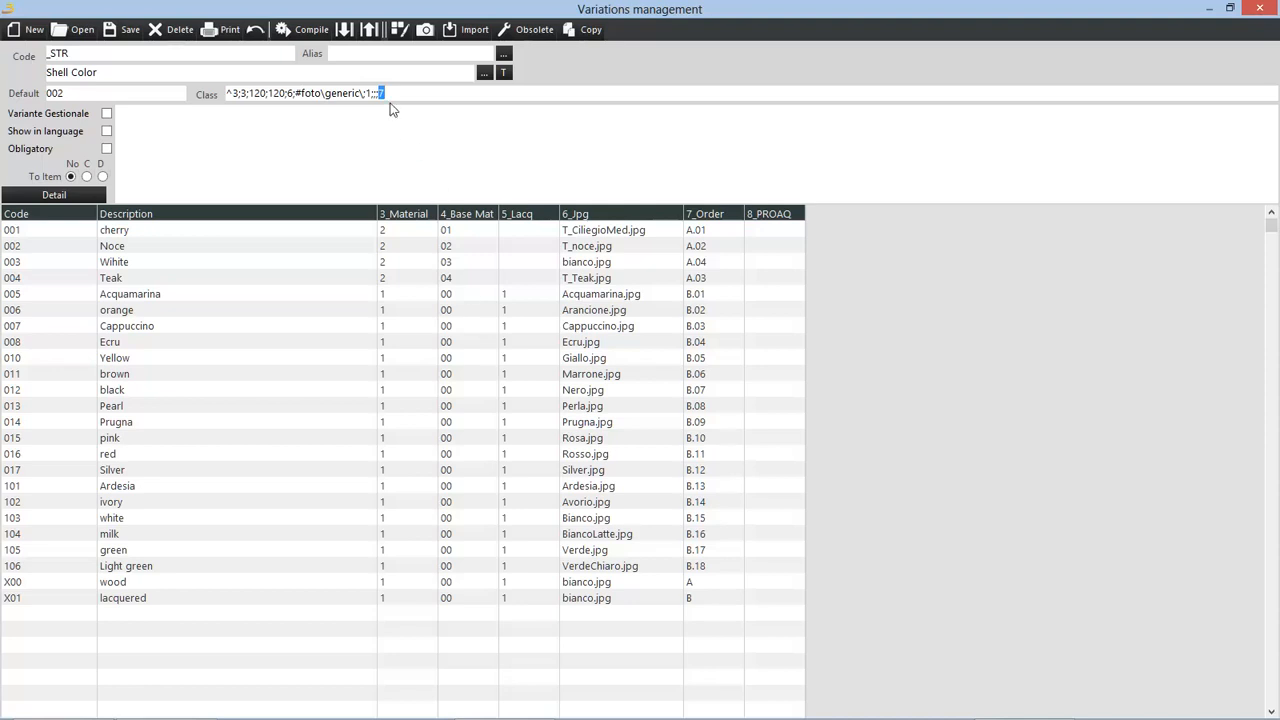
drag(386, 92, 213, 100)
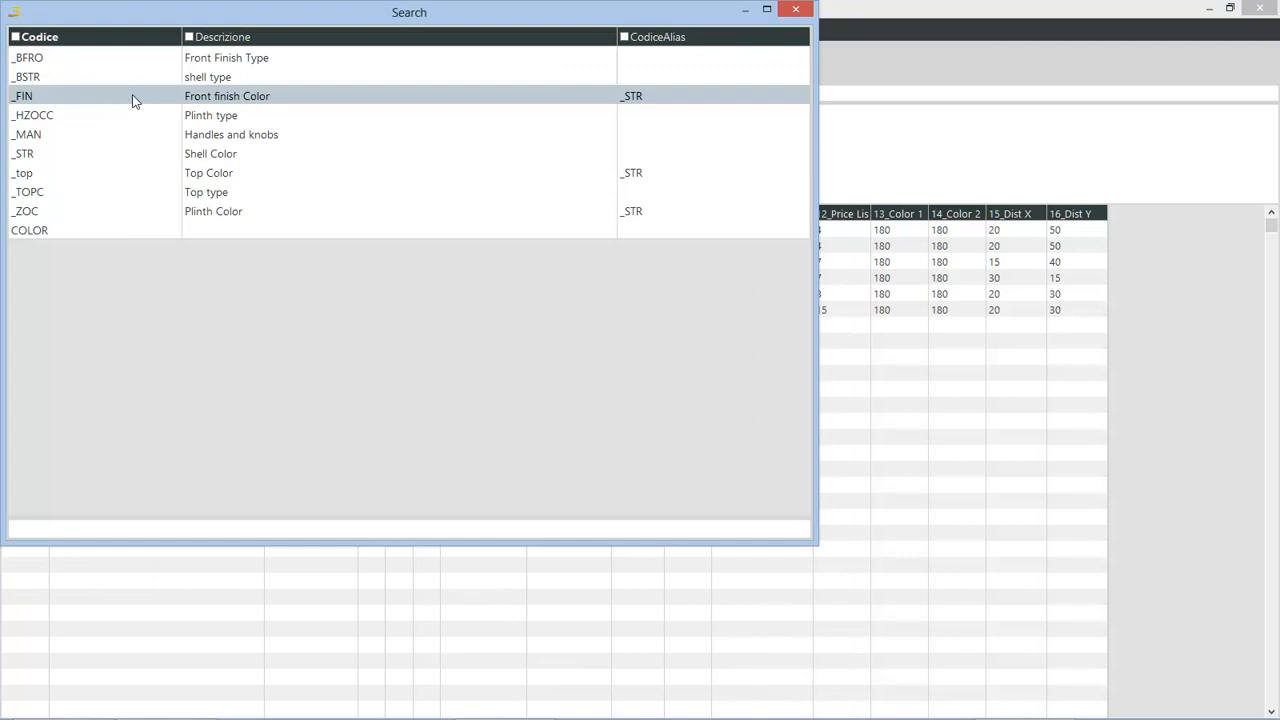
Step: View the _FIN front finish color variation, and load the _MAN handles and knobs variation
double_click(133, 100)
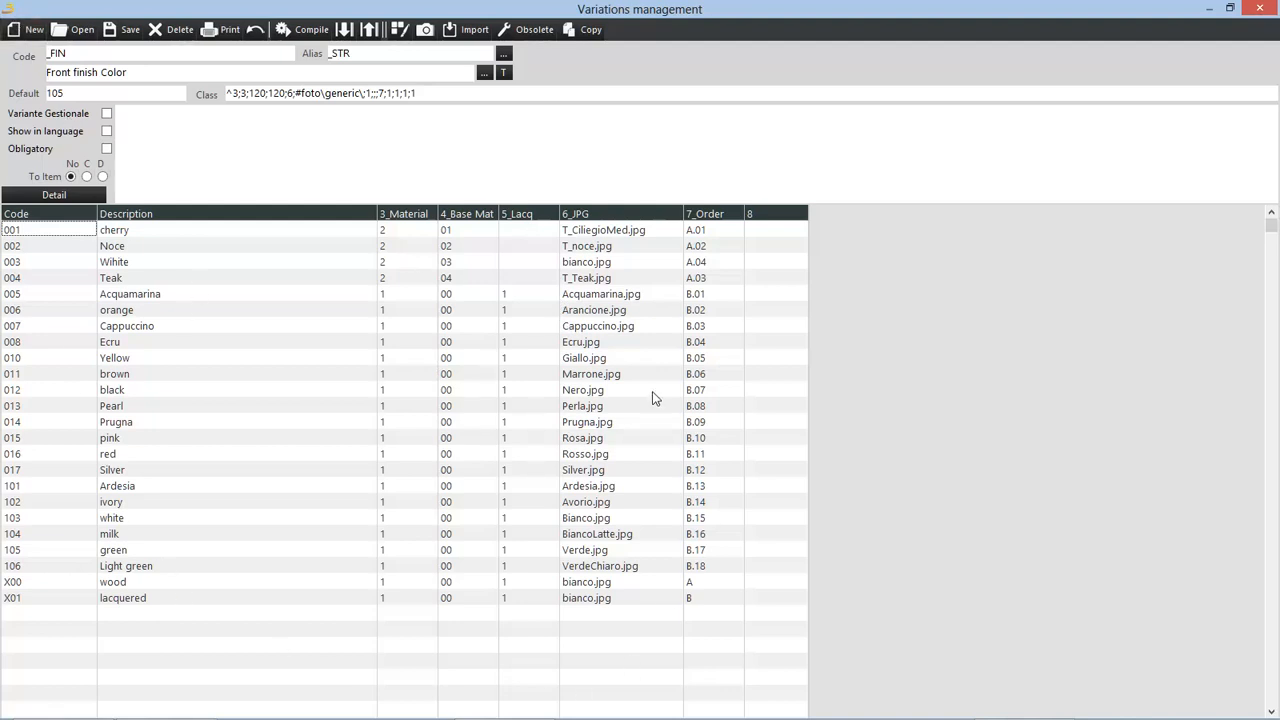
double_click(50, 54)
text(_man)
key(Return)
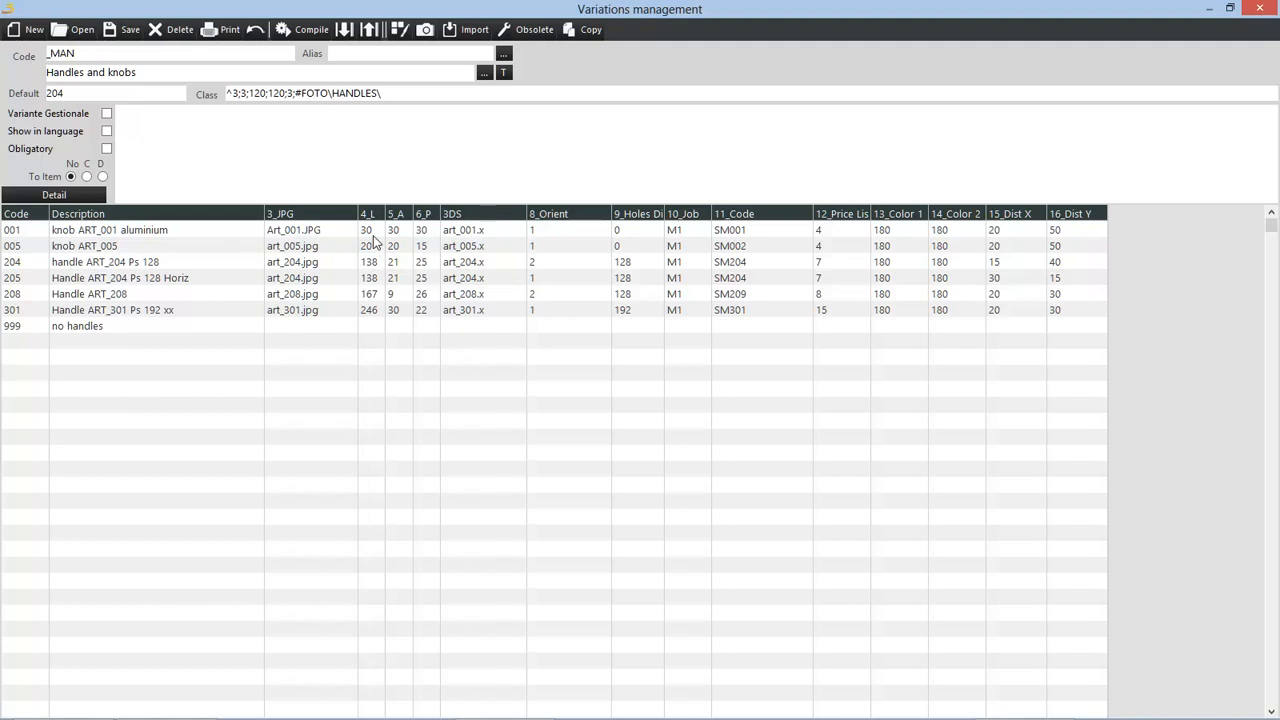
Step: Examine the handles variation's 3DS model, orientation, hole distance, item code, price list and Dist X/Y columns, plus the first knob's code and description
click(461, 236)
click(548, 237)
click(620, 266)
click(623, 277)
drag(736, 231, 734, 312)
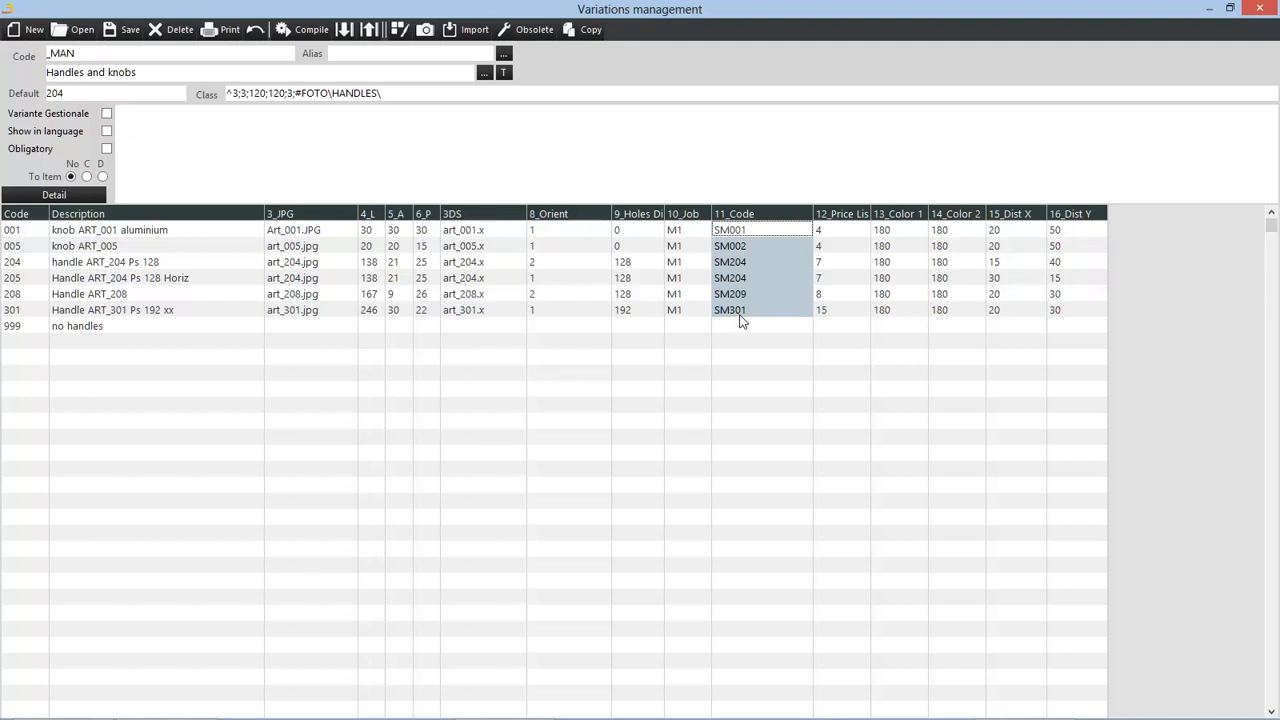
drag(825, 230, 820, 310)
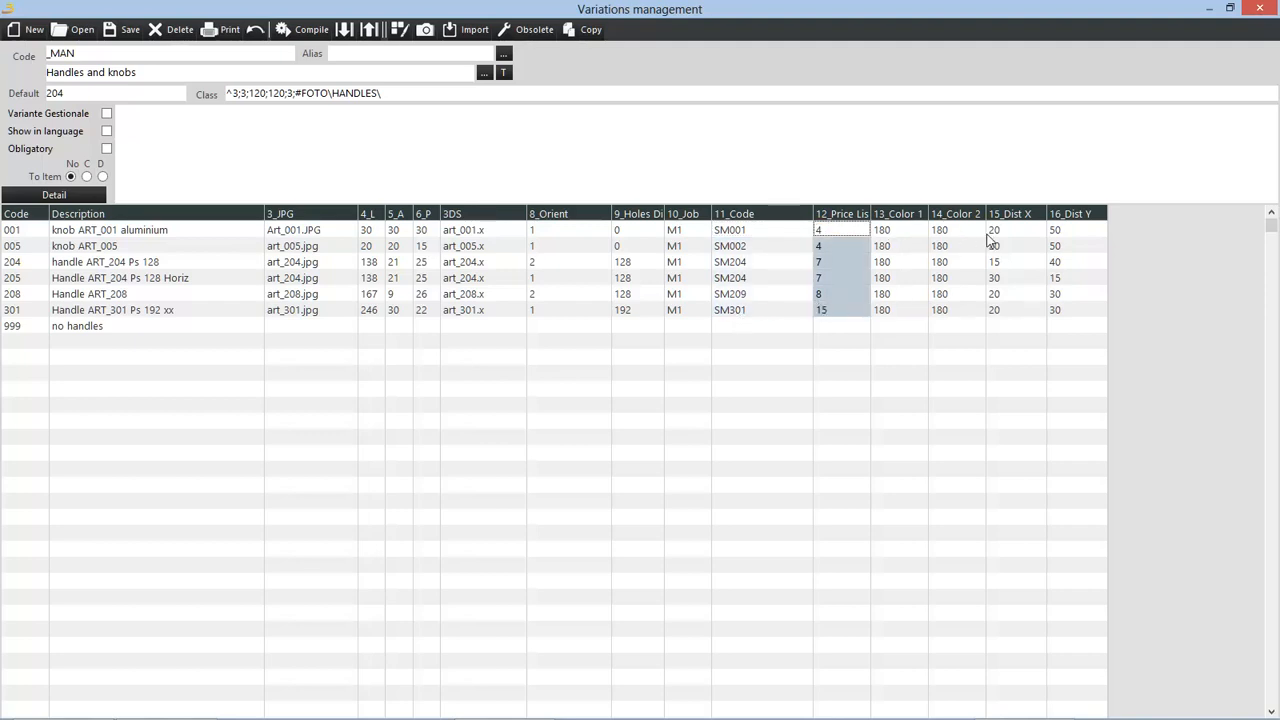
click(993, 230)
click(1055, 231)
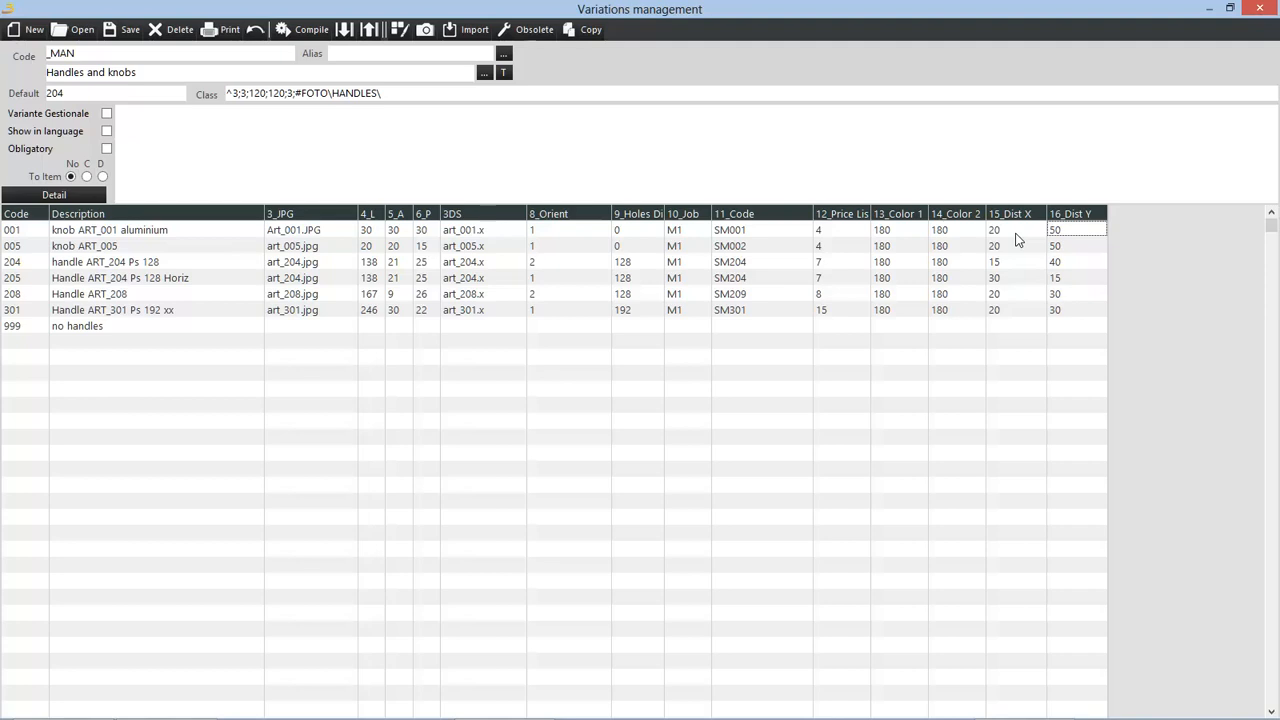
click(12, 229)
click(76, 236)
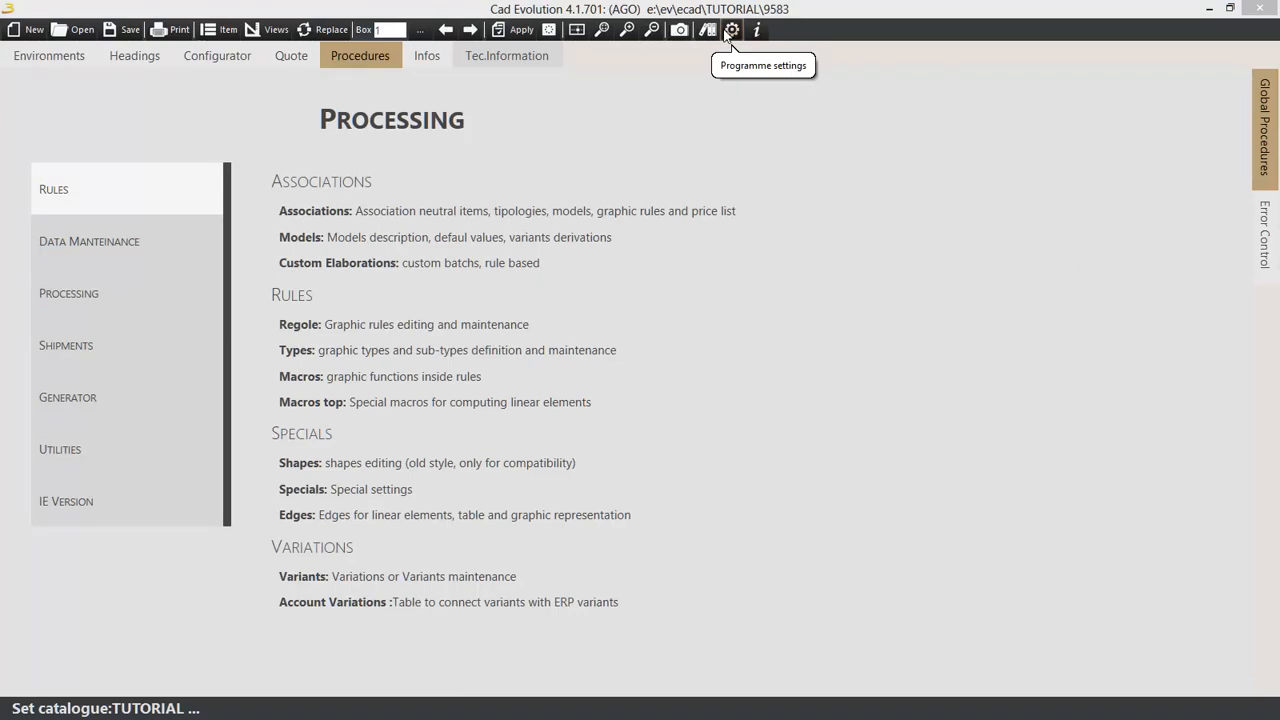
Step: Open the TUTORIAL catalogue's Variations data as text from the software's backup settings and review the variation definitions
click(731, 31)
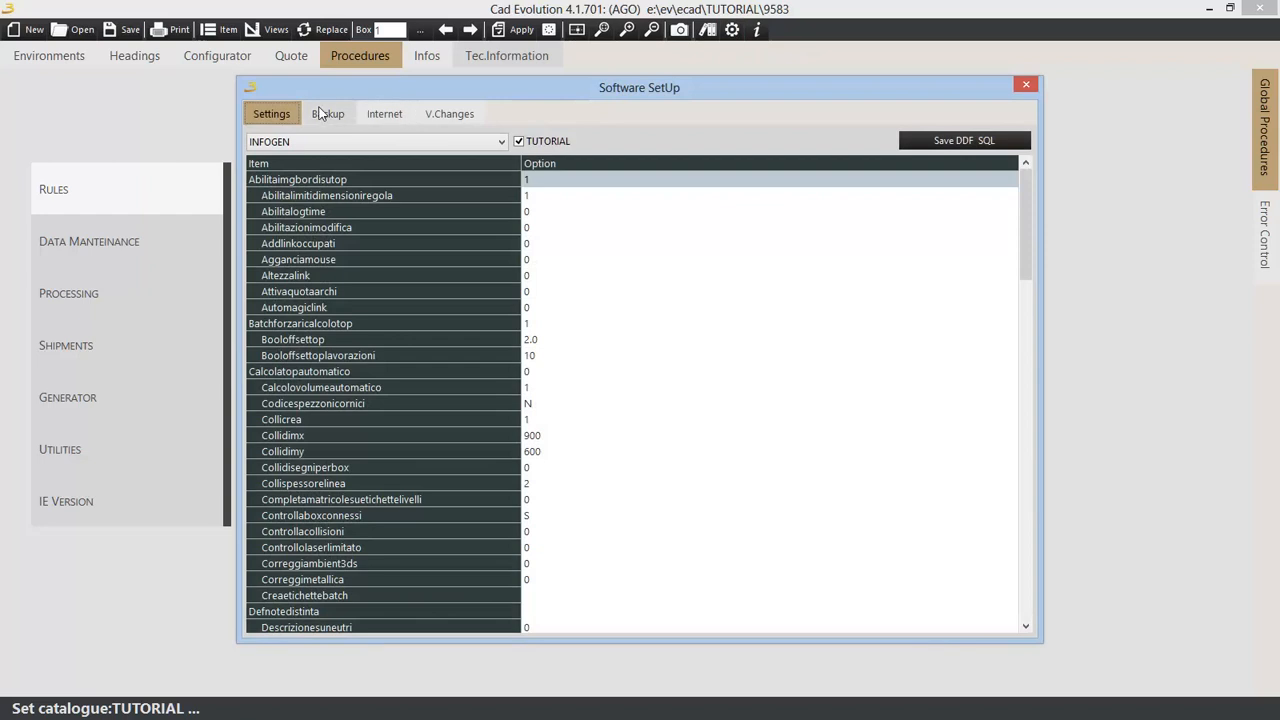
click(327, 113)
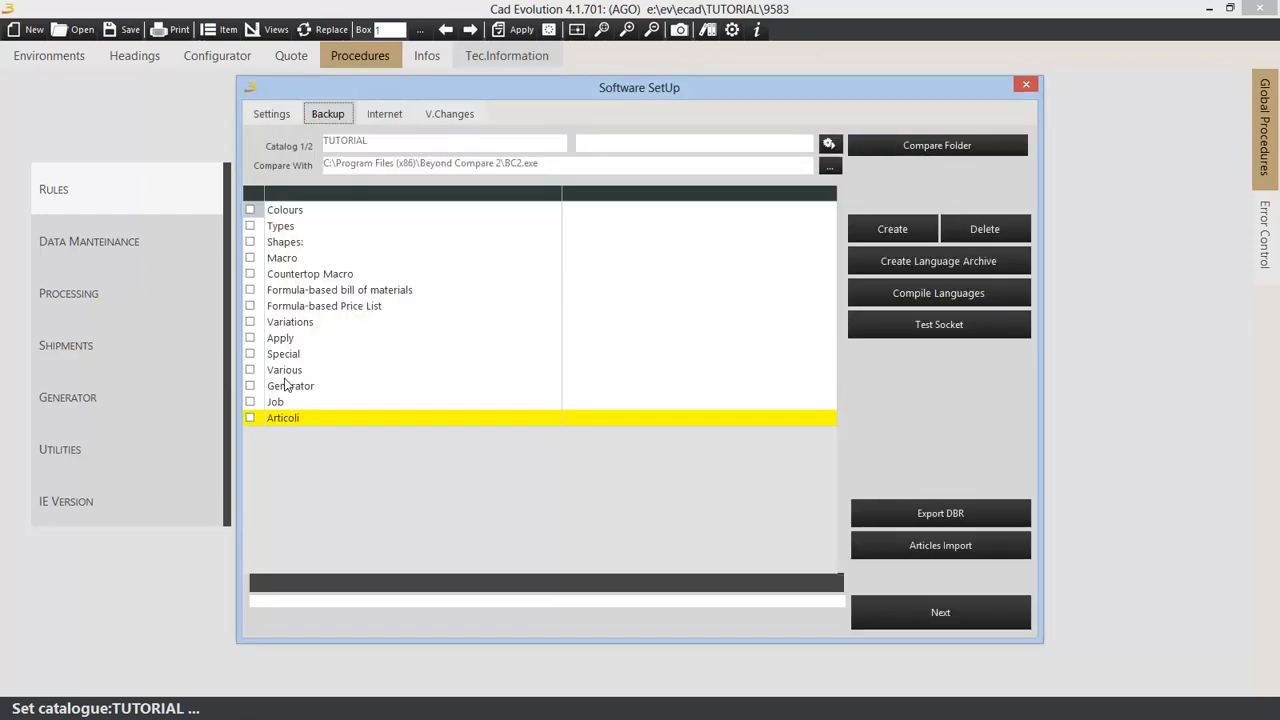
click(301, 322)
click(556, 321)
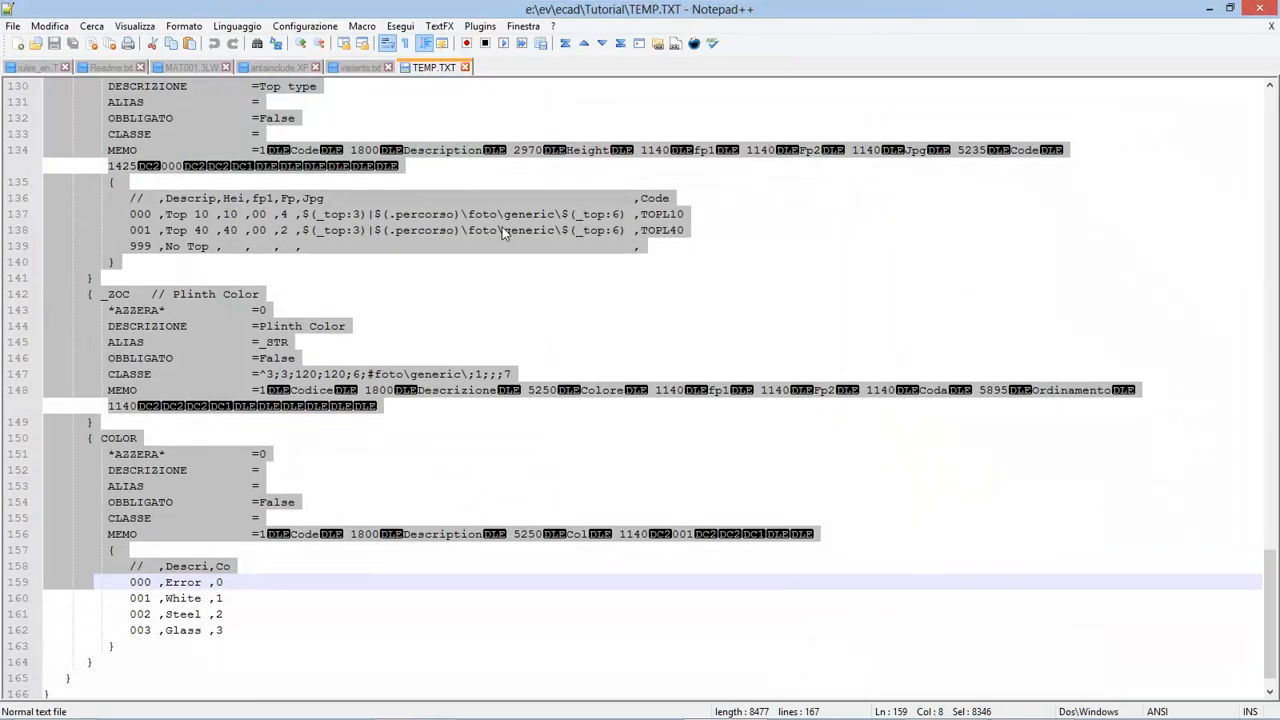
scroll(252, 140, up, 10)
scroll(252, 140, up, 20)
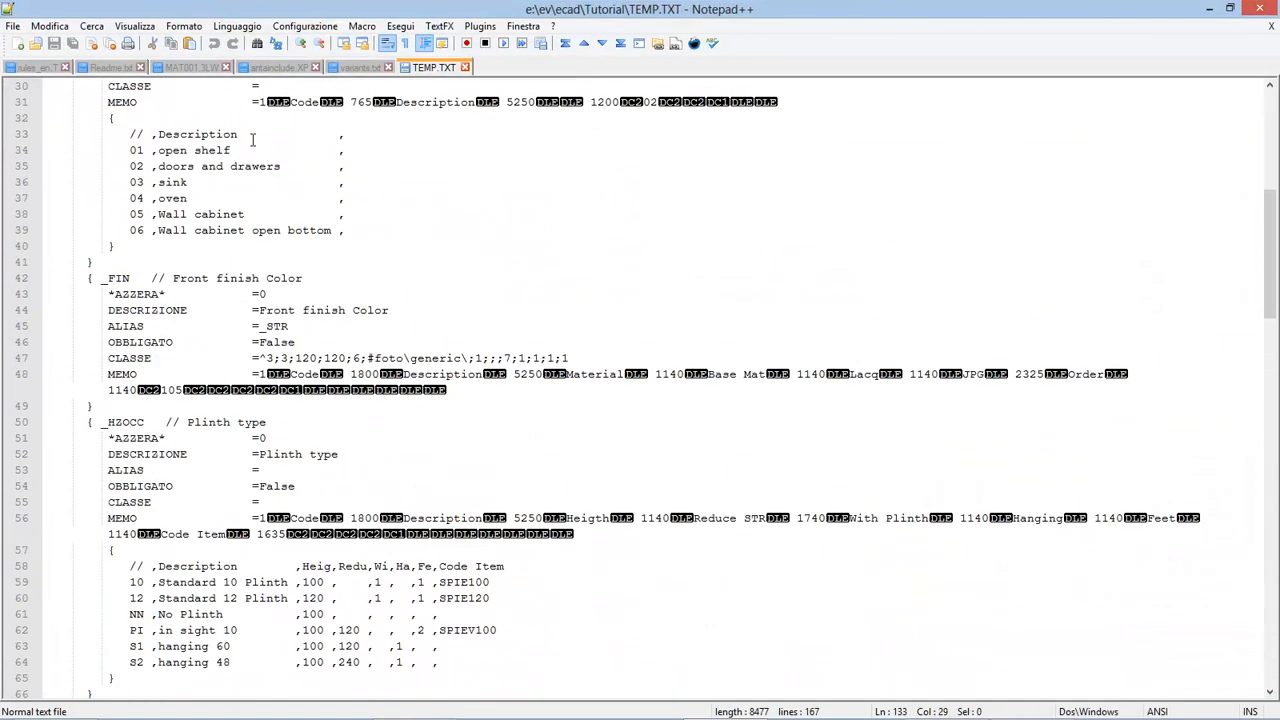
scroll(252, 140, up, 3)
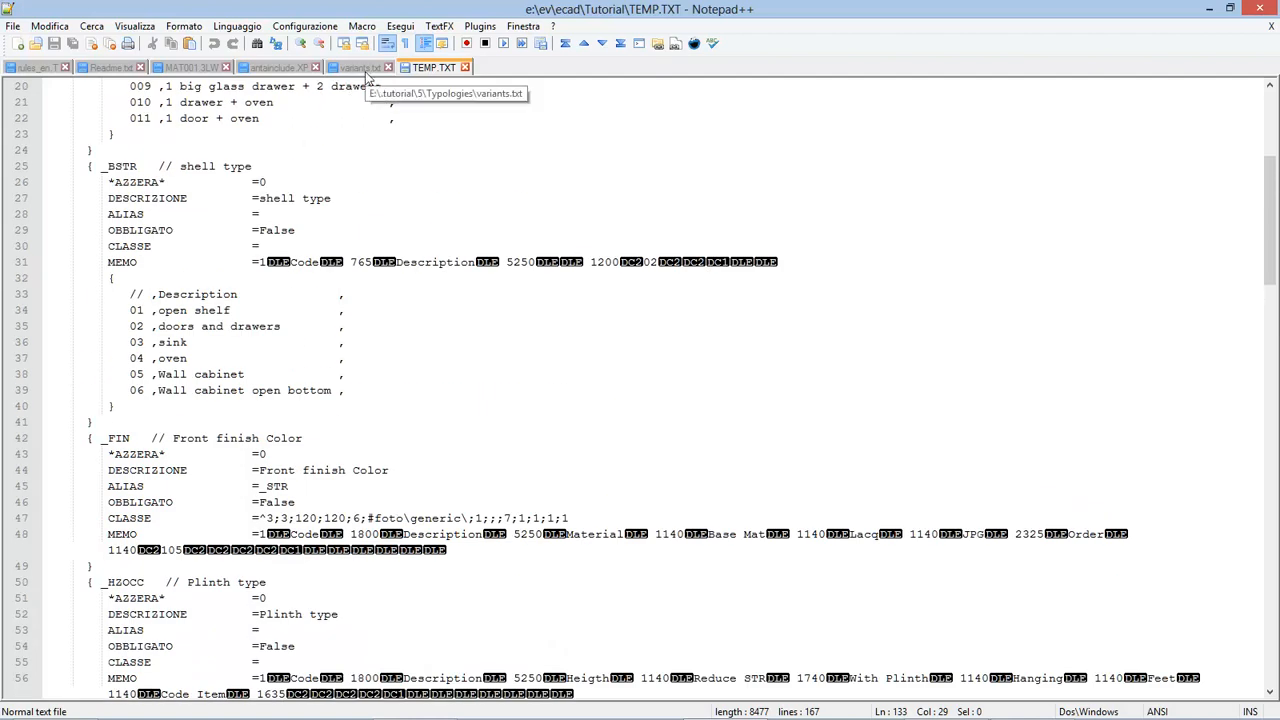
Step: Review the shell type options in the exported text, and look over the Colours, Types and Shapes entries in the backup settings
drag(130, 326, 341, 344)
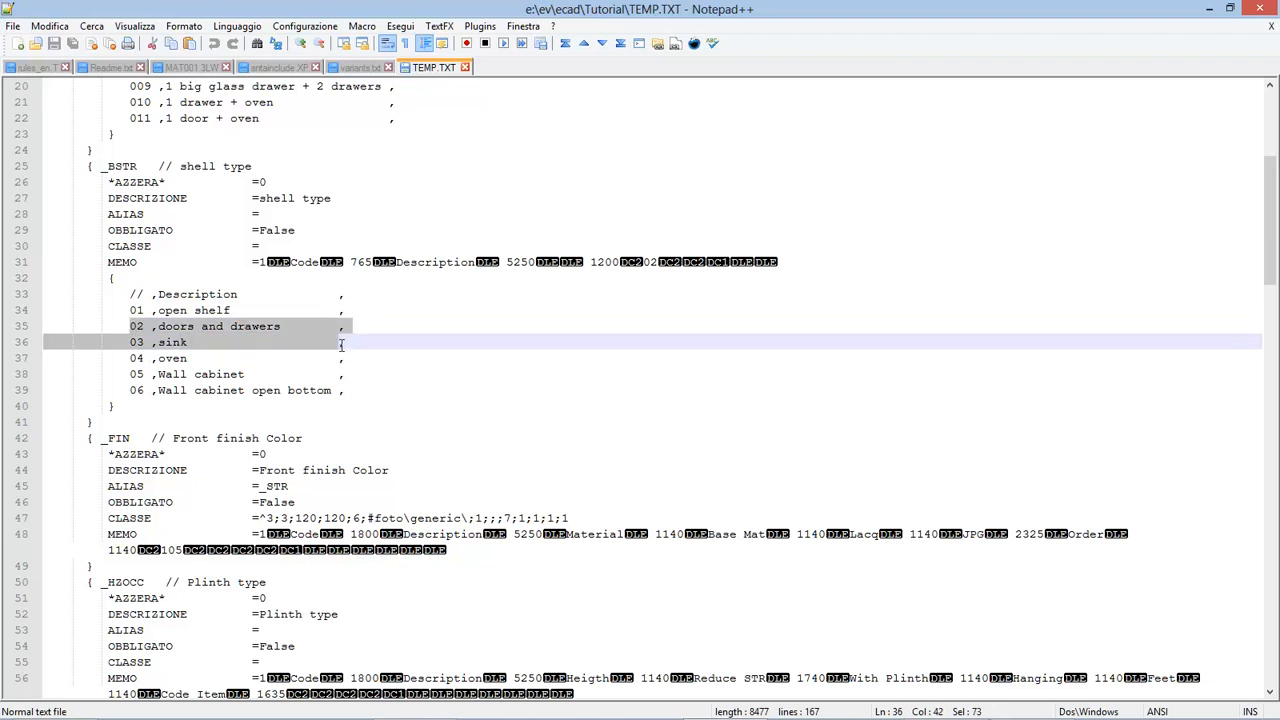
click(1262, 8)
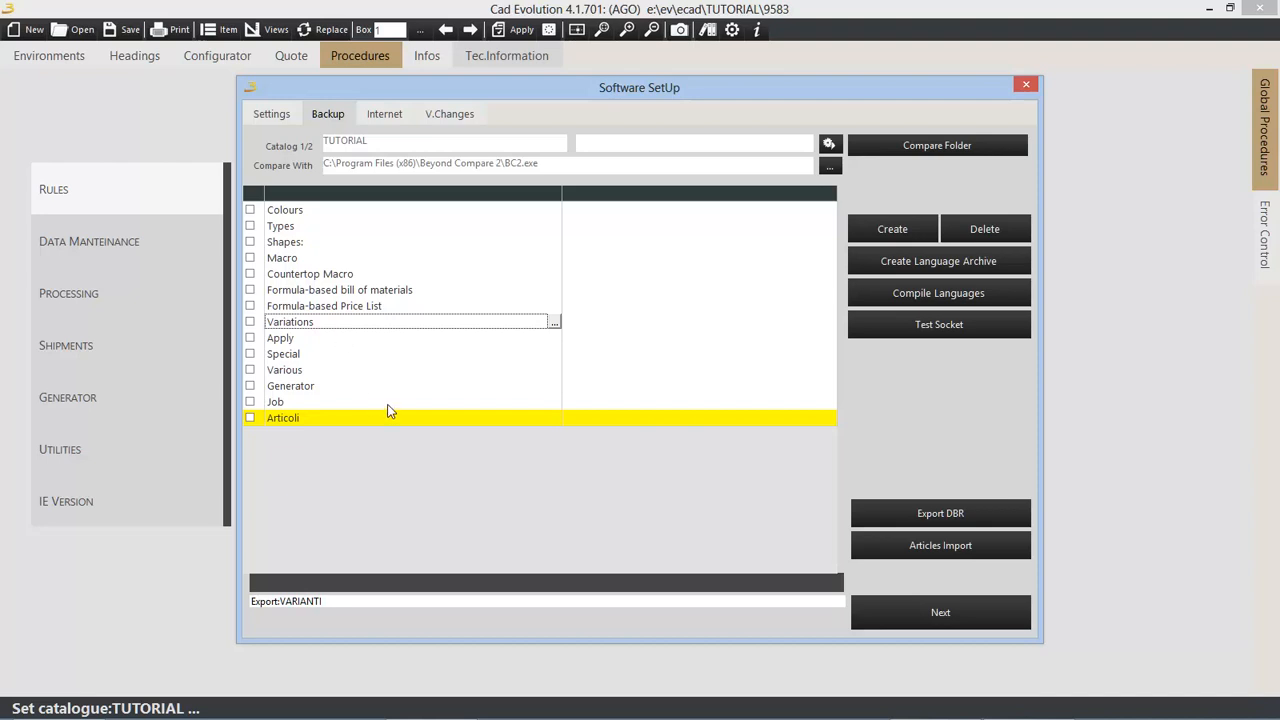
click(296, 211)
click(289, 231)
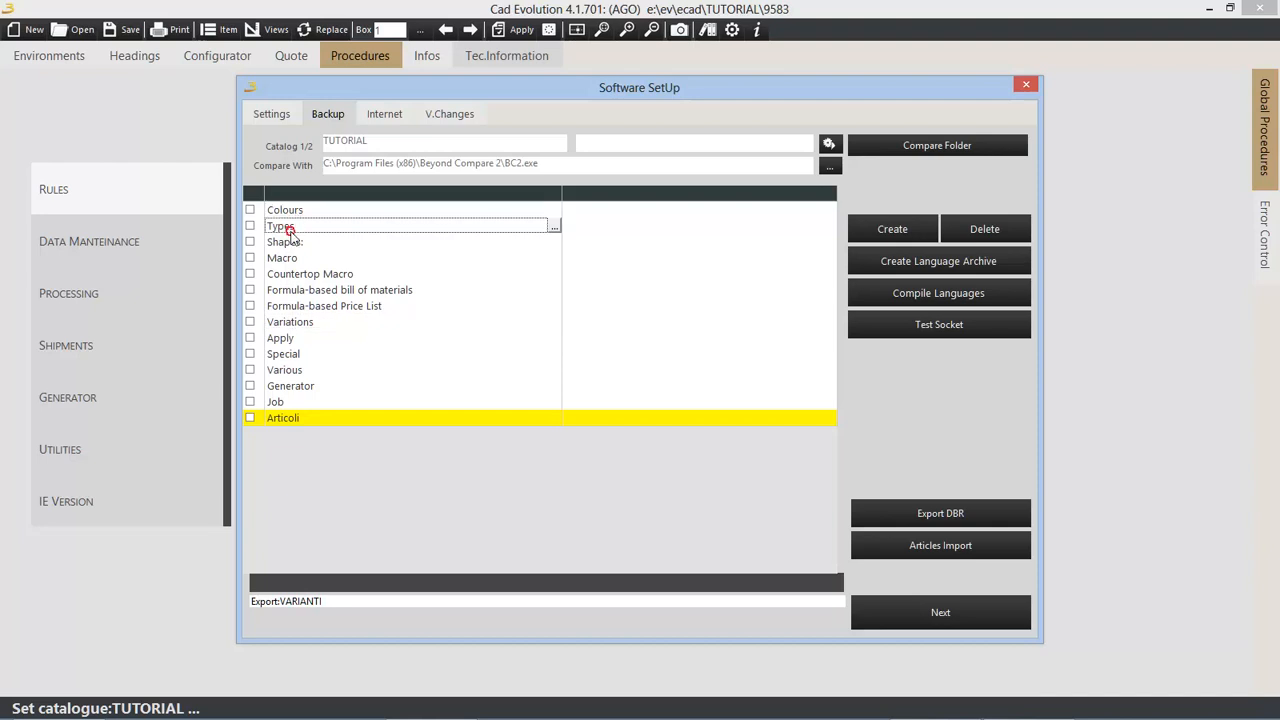
click(300, 244)
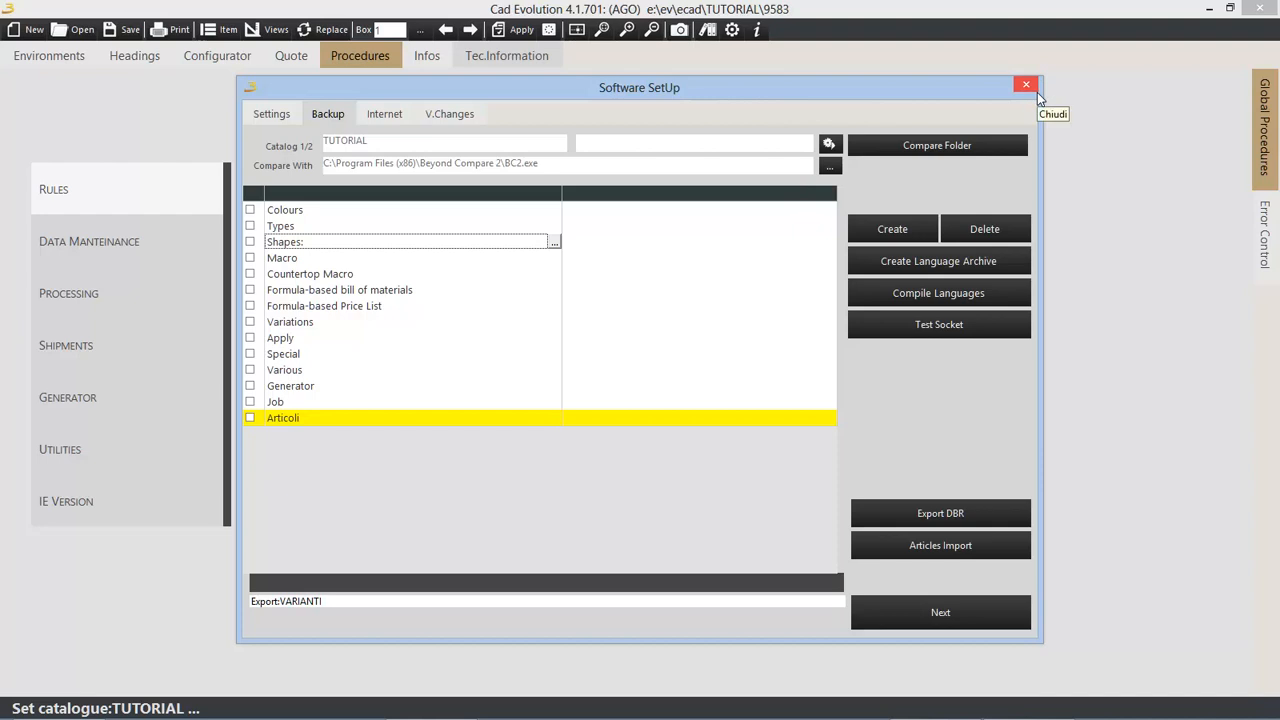
click(1033, 87)
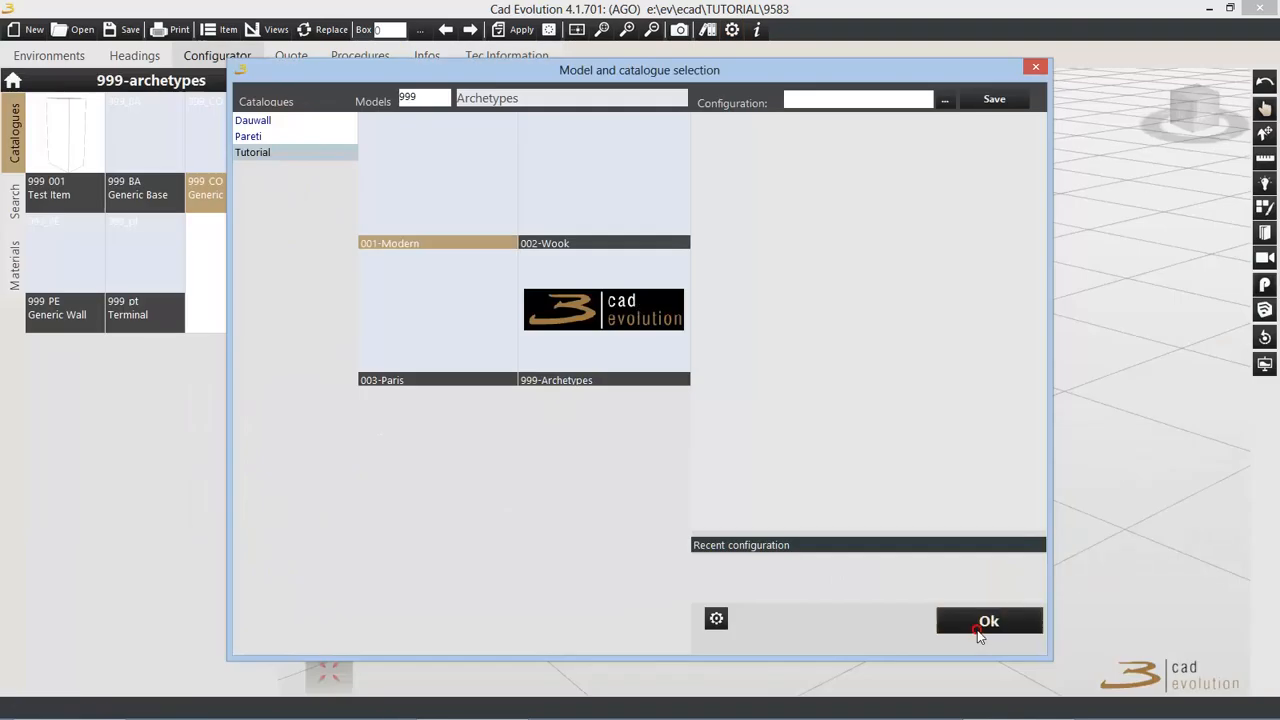
Step: Open the rule of the Generic Base unit in the Tutorial catalogue's 999-Archetypes model and set its description to "Base unit"
click(980, 622)
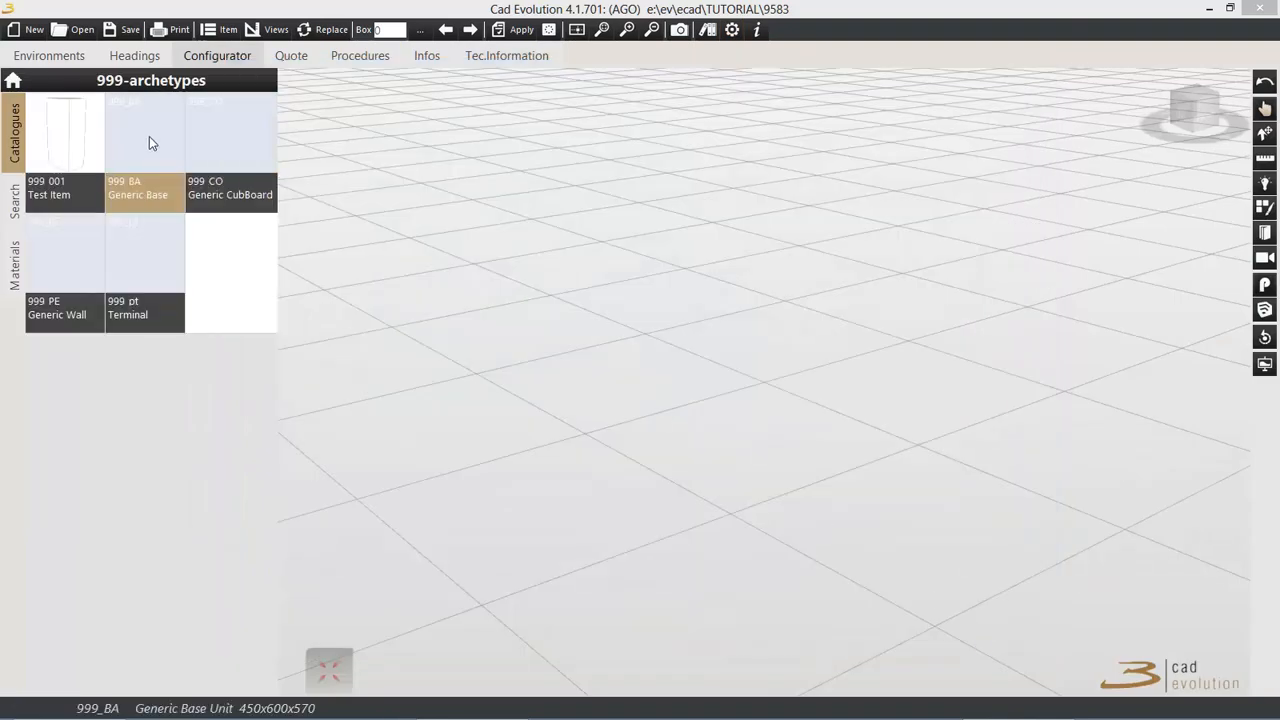
click(149, 137)
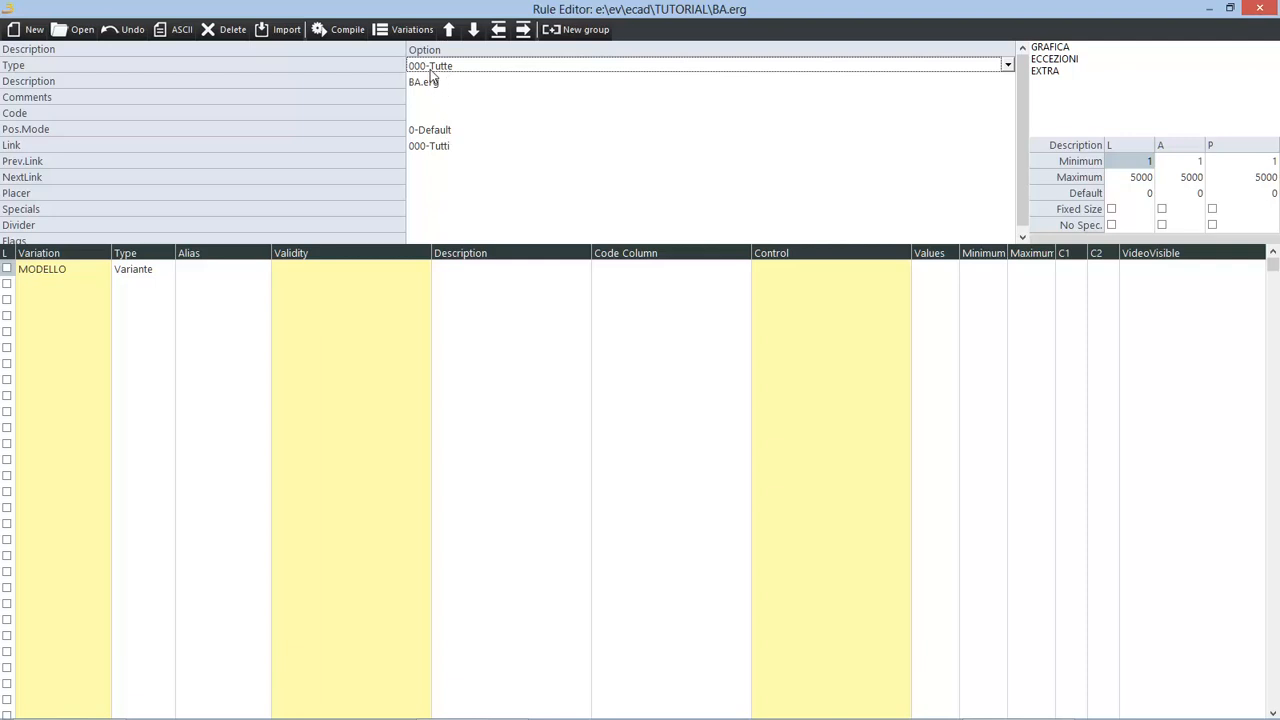
click(1008, 66)
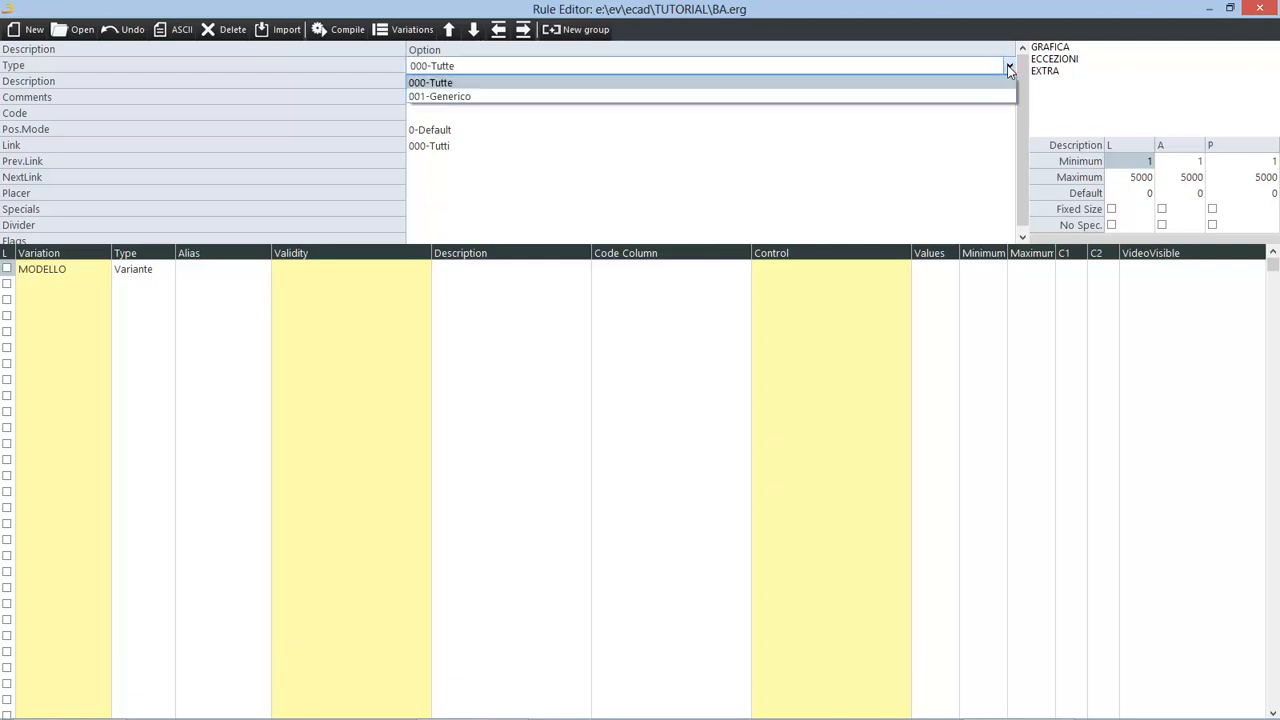
click(1009, 67)
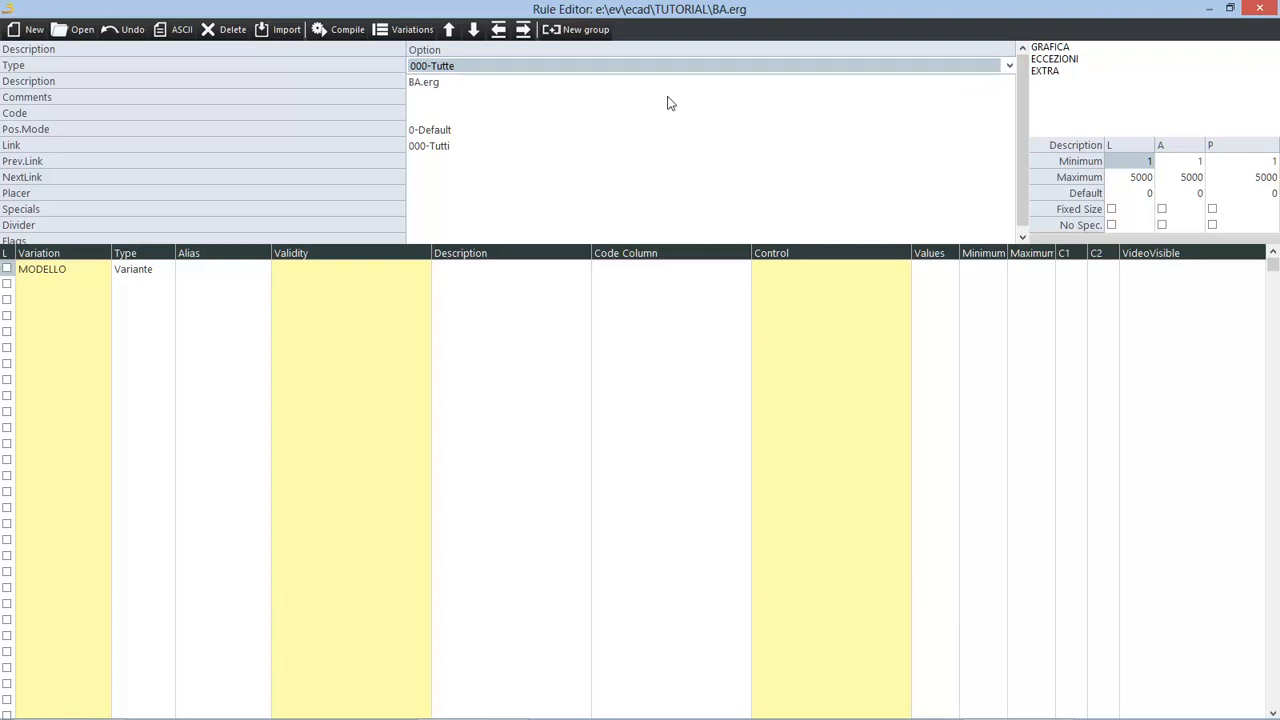
click(452, 83)
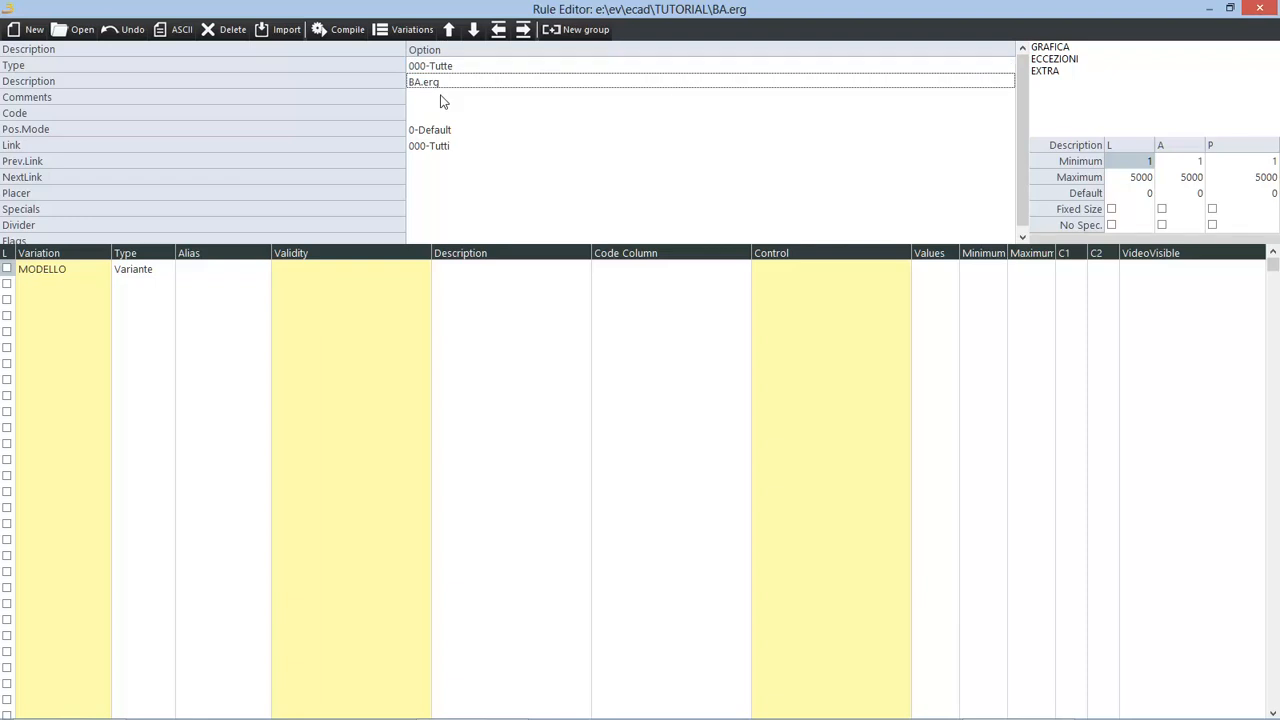
text(Base unit)
click(441, 97)
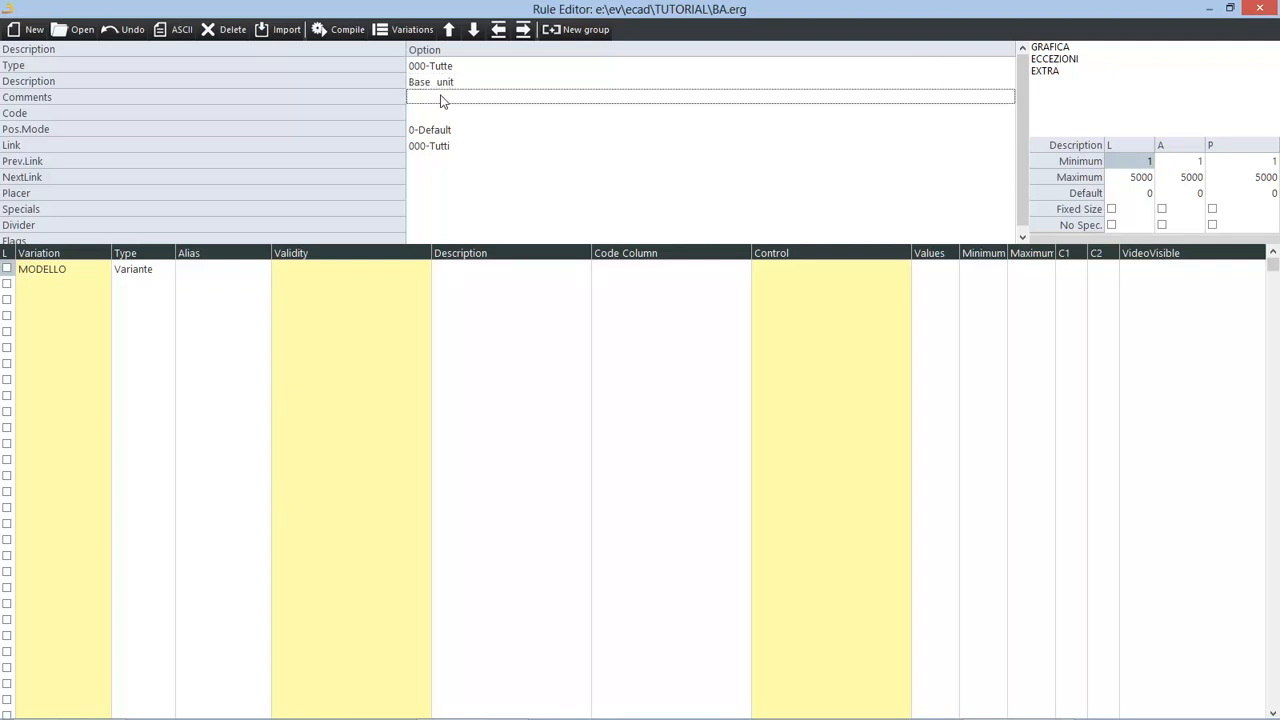
Step: Examine the rule's Pos.Mode and Link options and its Divider setting
click(436, 131)
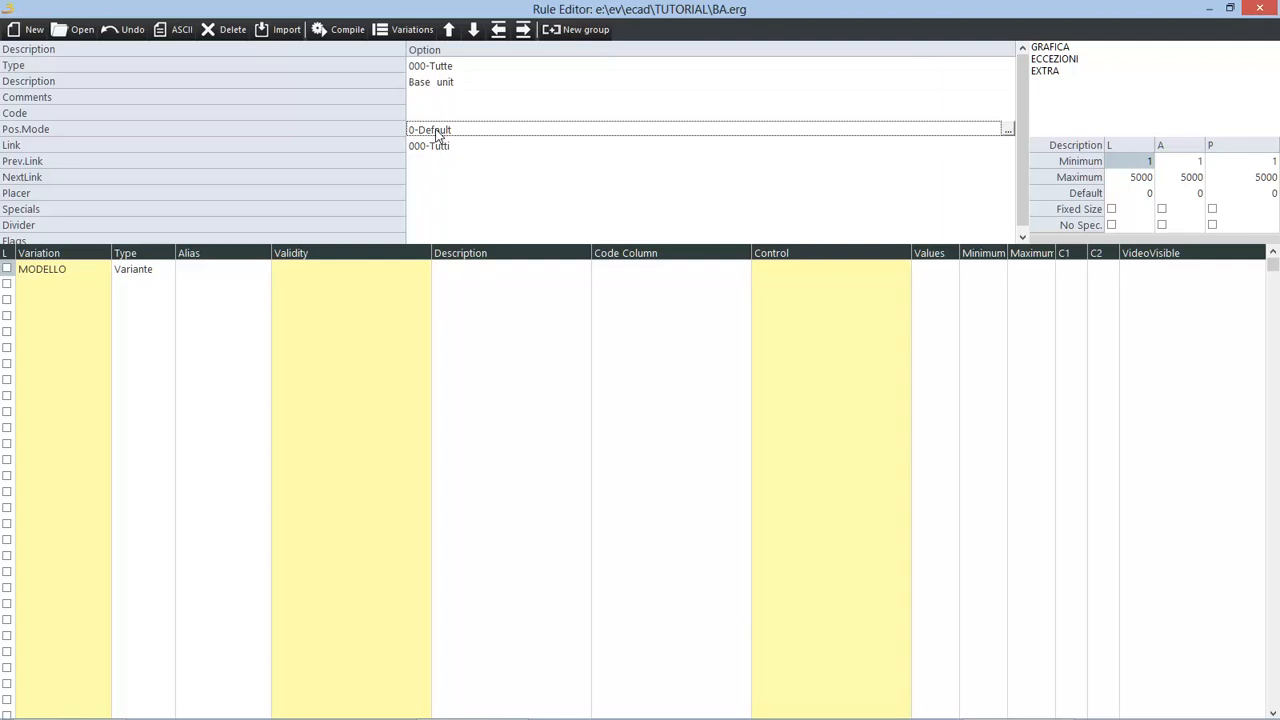
click(1008, 130)
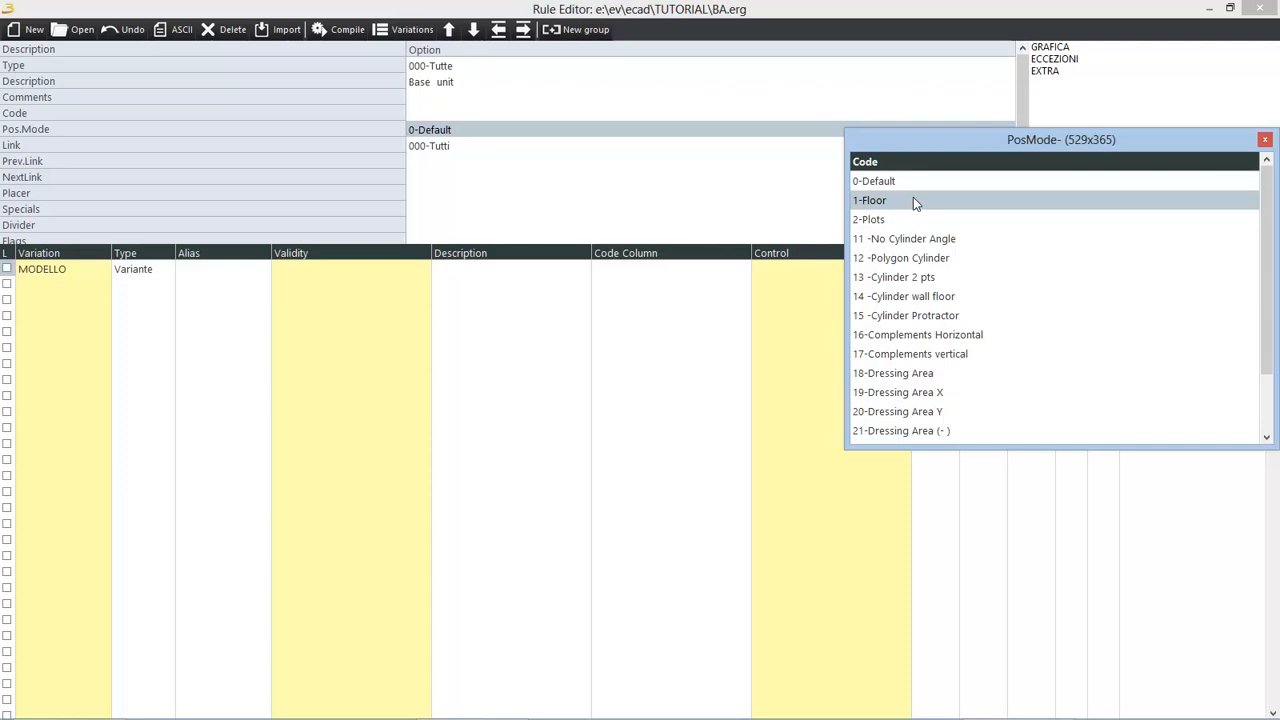
click(1265, 139)
click(482, 145)
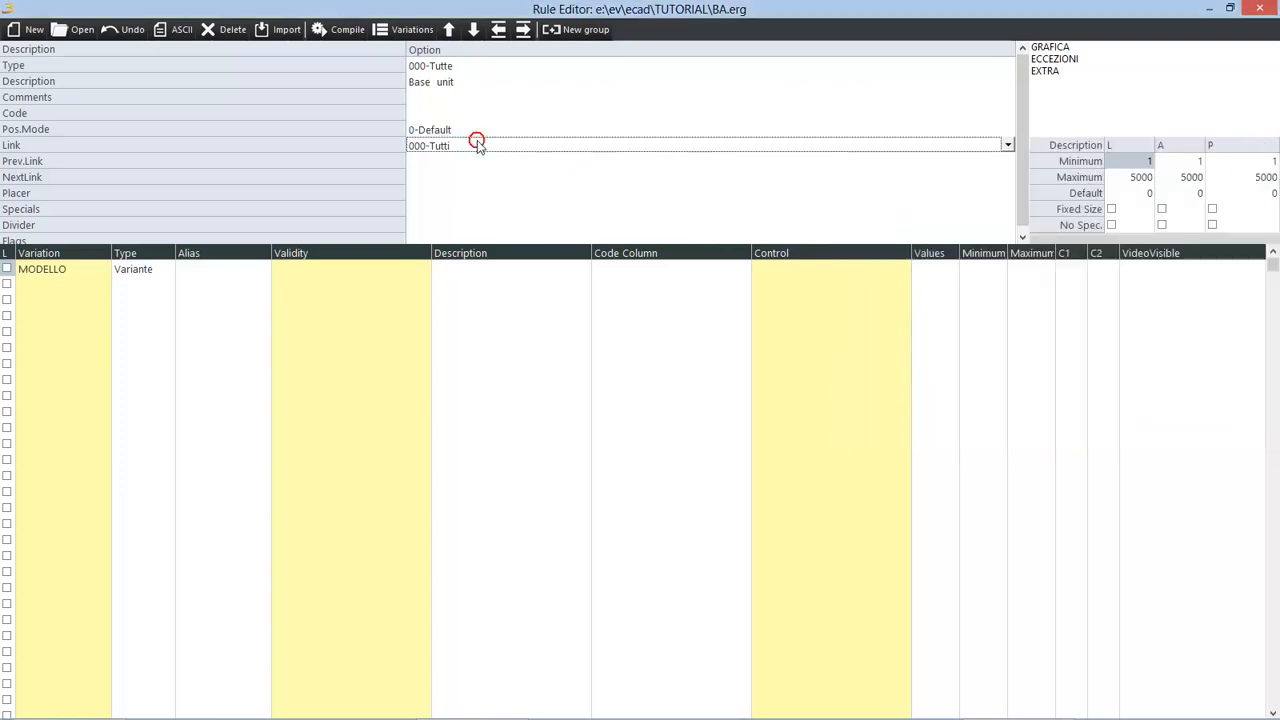
click(1008, 145)
click(1008, 145)
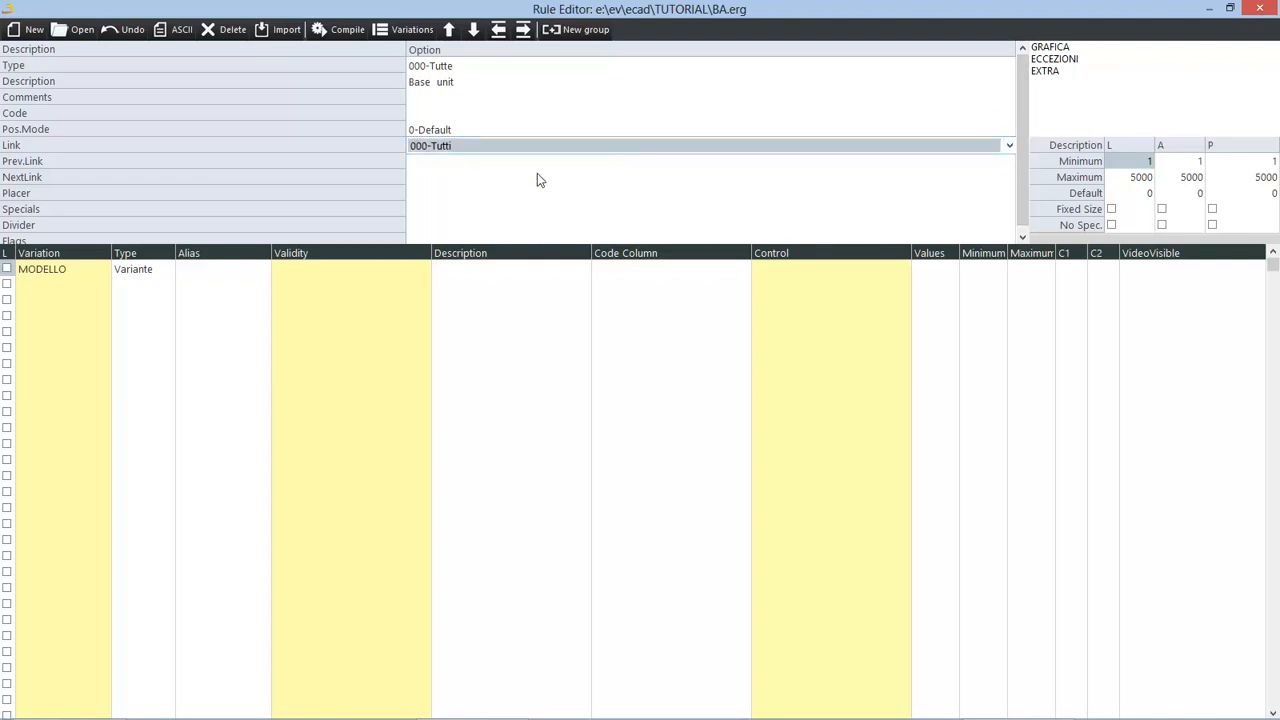
click(435, 226)
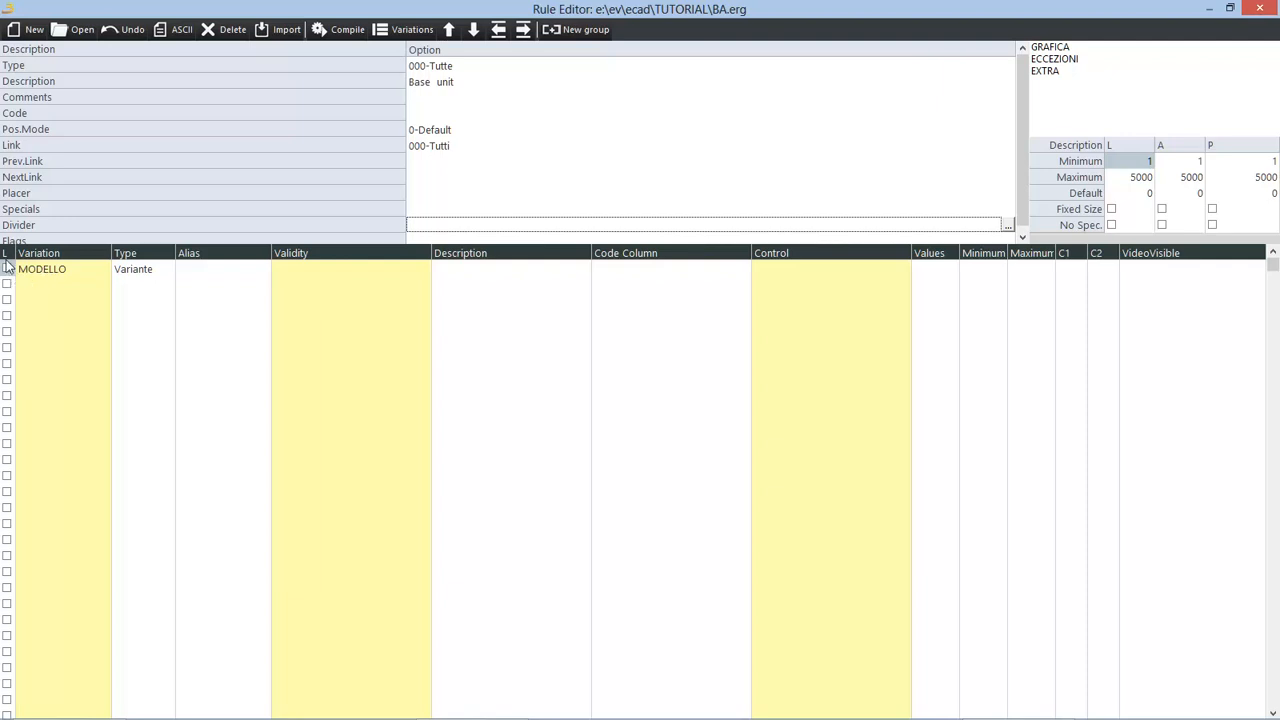
Step: Examine the variation types available for the MODELLO row
click(57, 279)
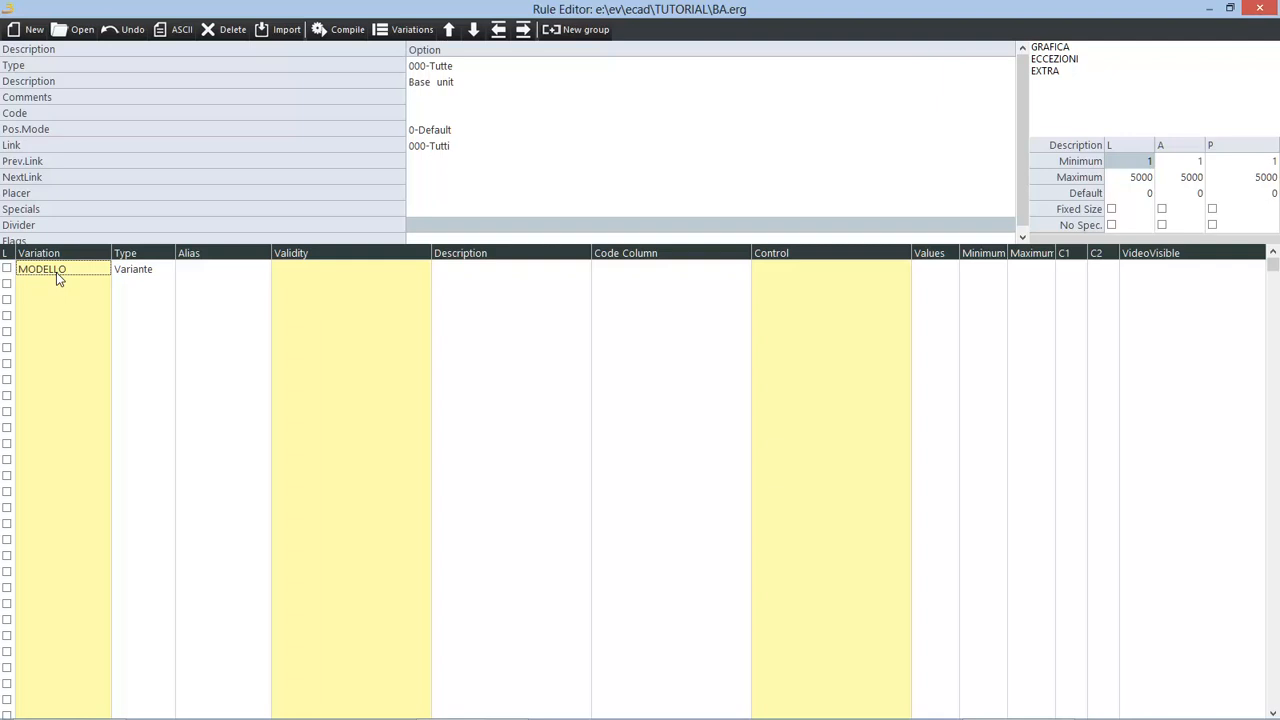
click(154, 269)
click(169, 271)
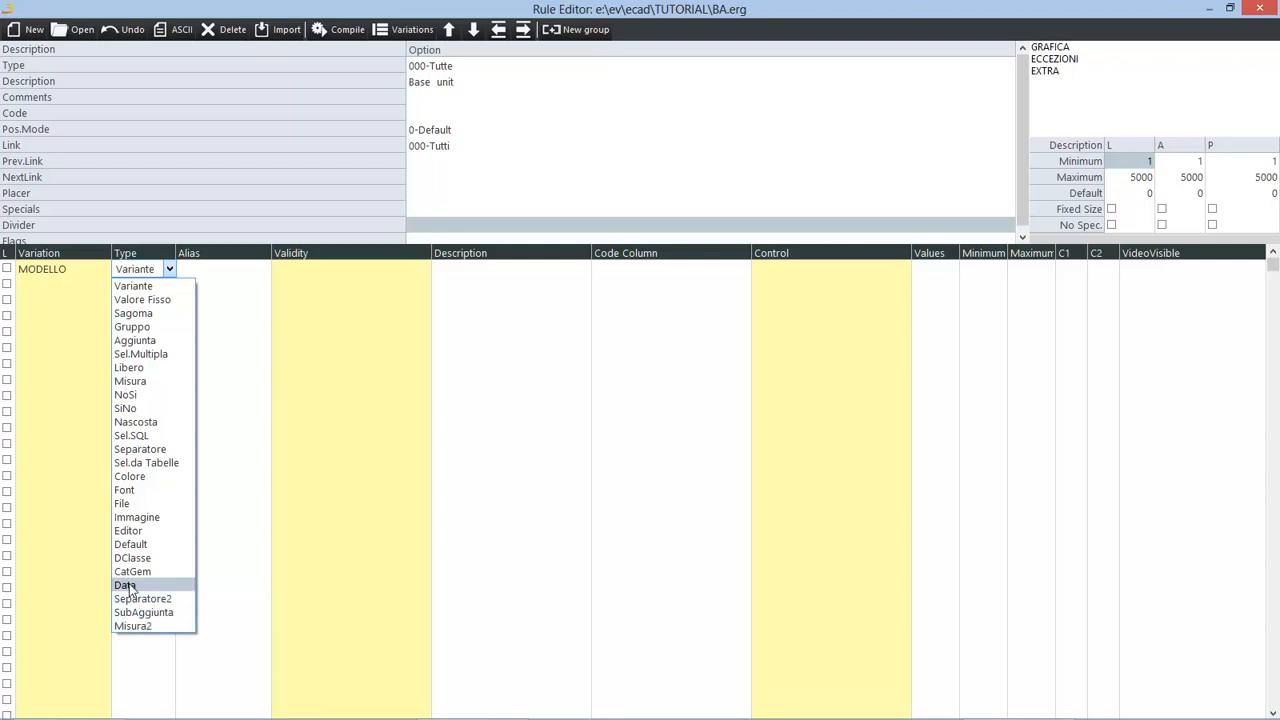
Step: Examine the rule table's Variation, Validity, Description, Code Column, Control, C1, C2 and VideoVisible columns
click(33, 287)
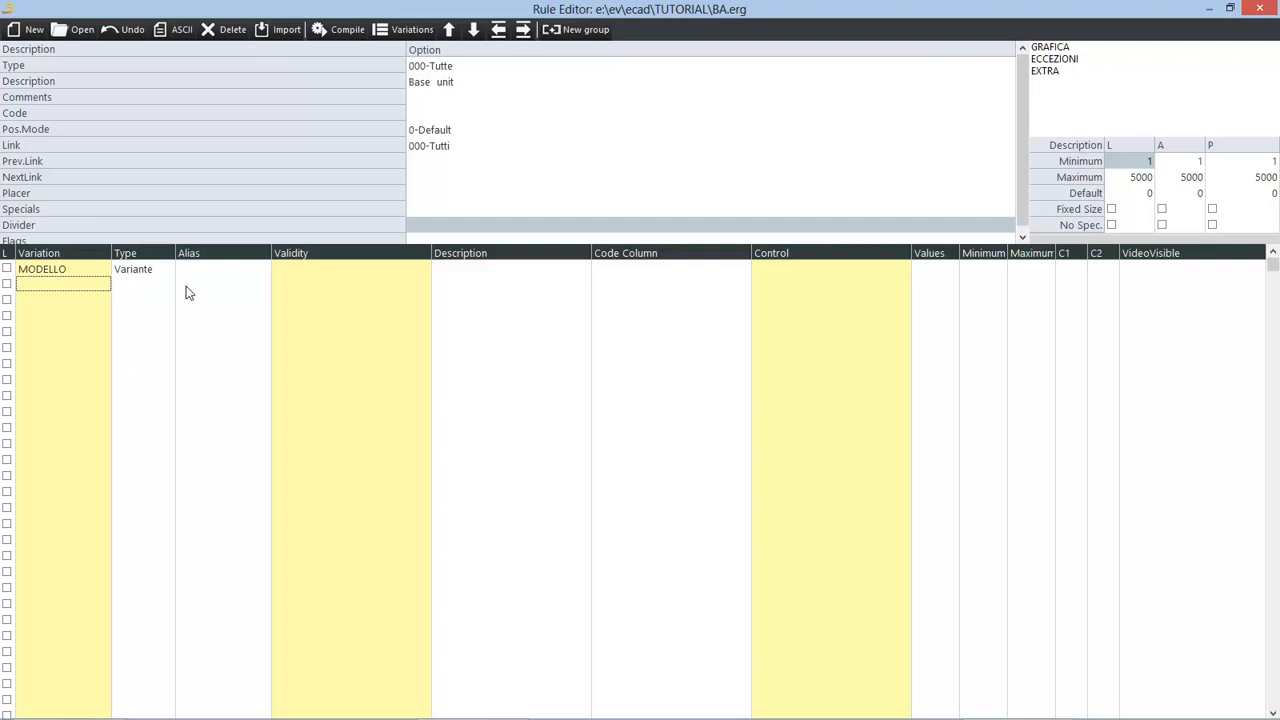
click(300, 286)
click(463, 283)
click(628, 287)
click(806, 284)
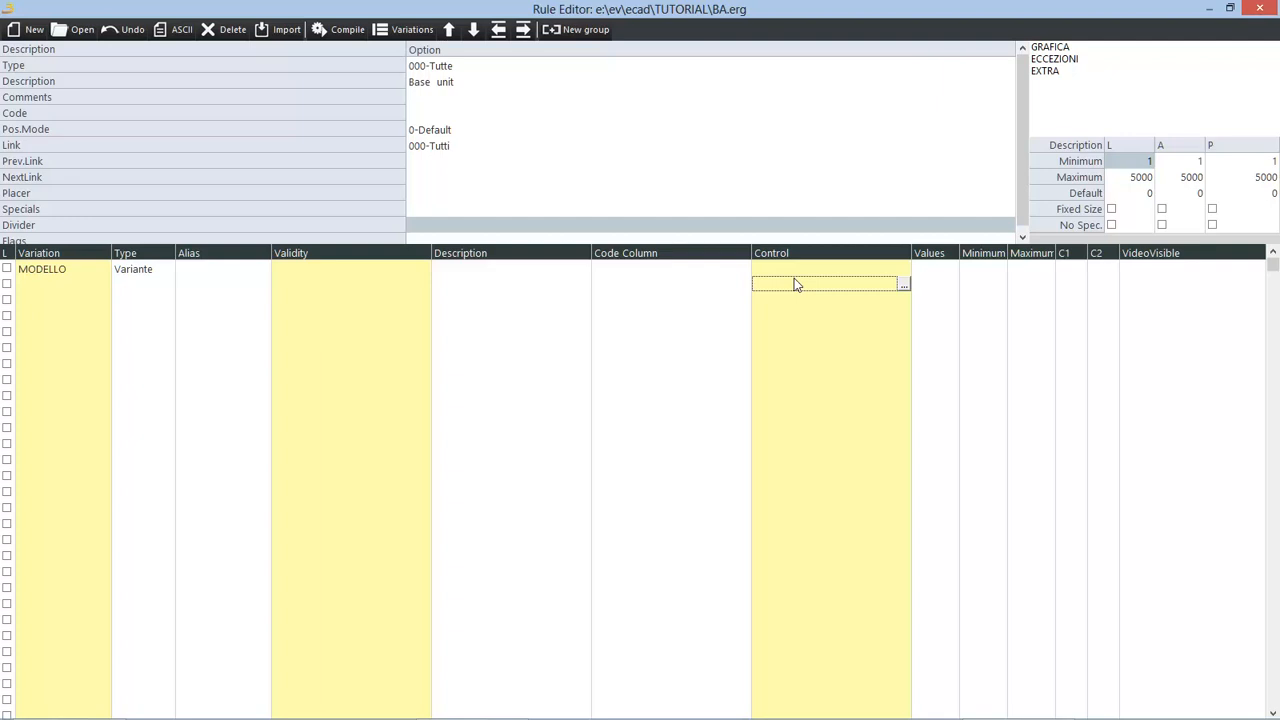
click(1068, 285)
click(1100, 279)
click(1075, 271)
click(1079, 272)
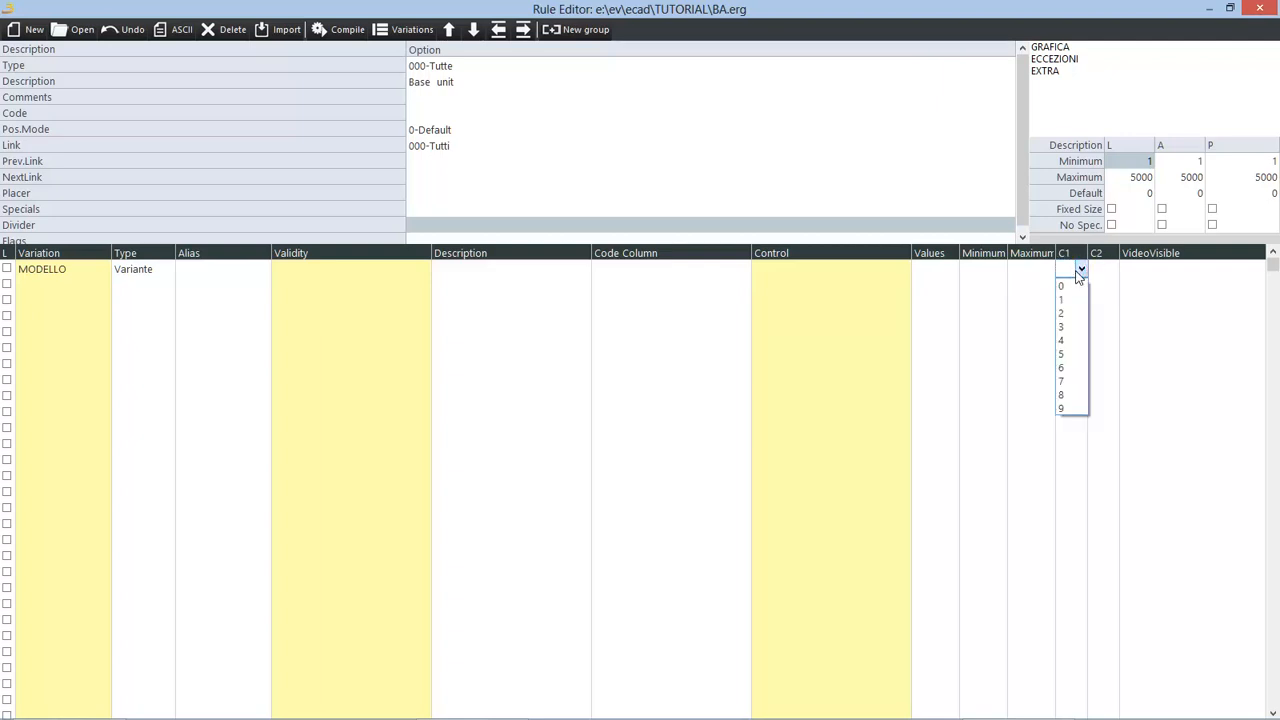
click(1094, 268)
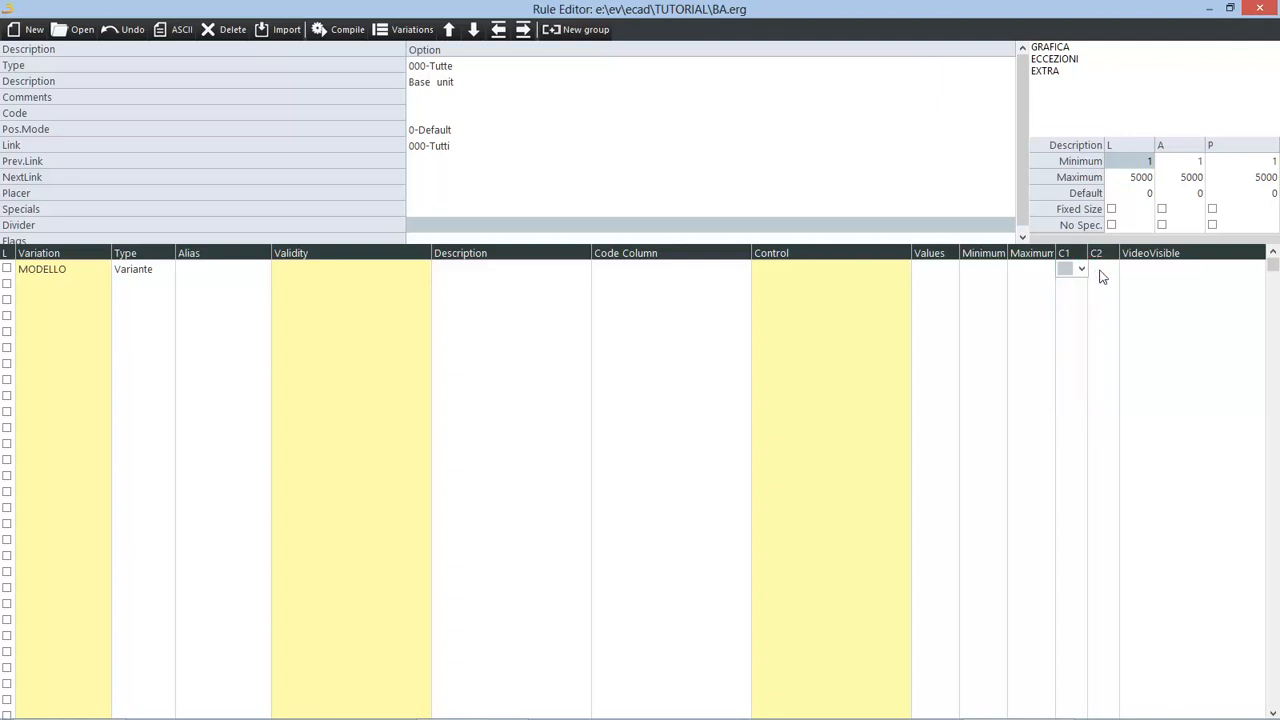
click(1133, 272)
Step: Add Variante rows _BSTR, _BFRO, _hZocc, _topc, _str, _fin and _man (both validity $(_bfro:0)>0), _zoc ($(_hZocc:5)=1) and _top ($(_topc:0)!999)
click(74, 287)
text(_BSTR	Variante _BFRO	Variante _hZocc	Variante _topc	Variante _str	Variante _fin	Variante		$(_bfro:0)>0 _man	Variante		$(_bfro:0)>0 _zoc	Variante		$(_hZocc:5)=1 _top	Variante		$(_topc:0)!999)
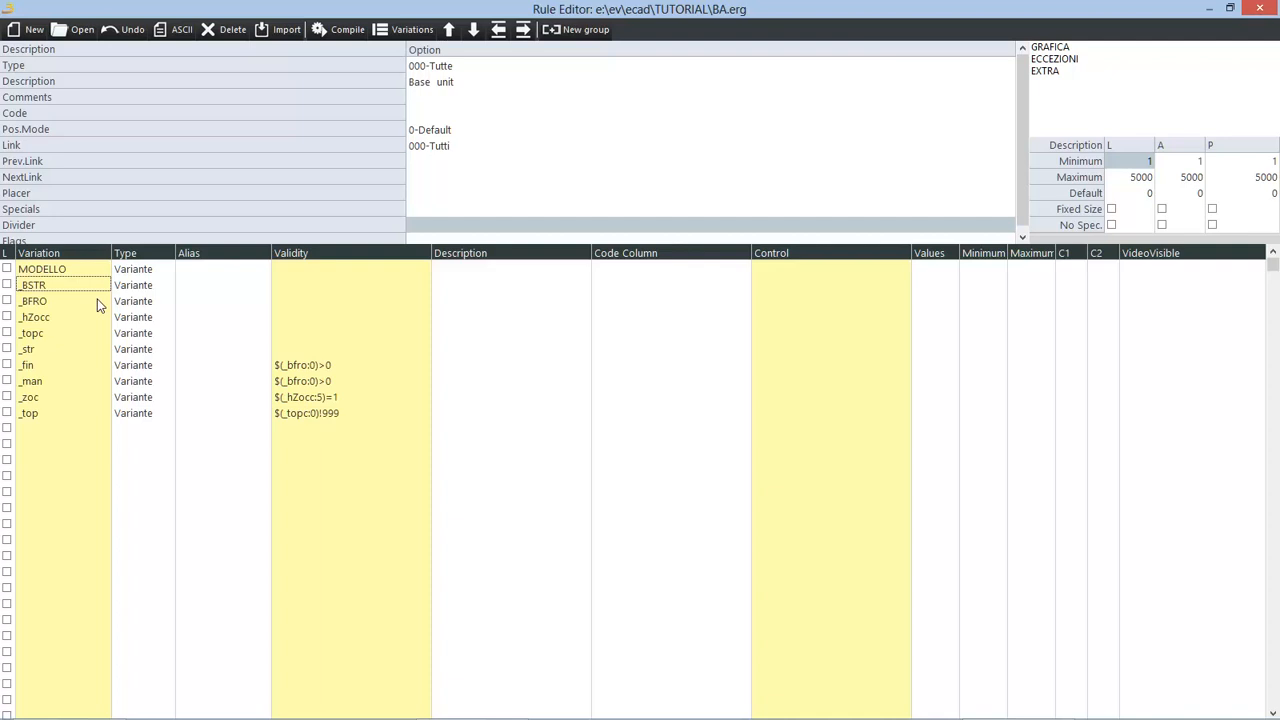
Step: Review the added variation rows and the validity conditions of _fin, _man, _zoc and _top
click(42, 302)
click(42, 317)
click(44, 333)
click(40, 353)
click(299, 365)
drag(299, 365, 296, 421)
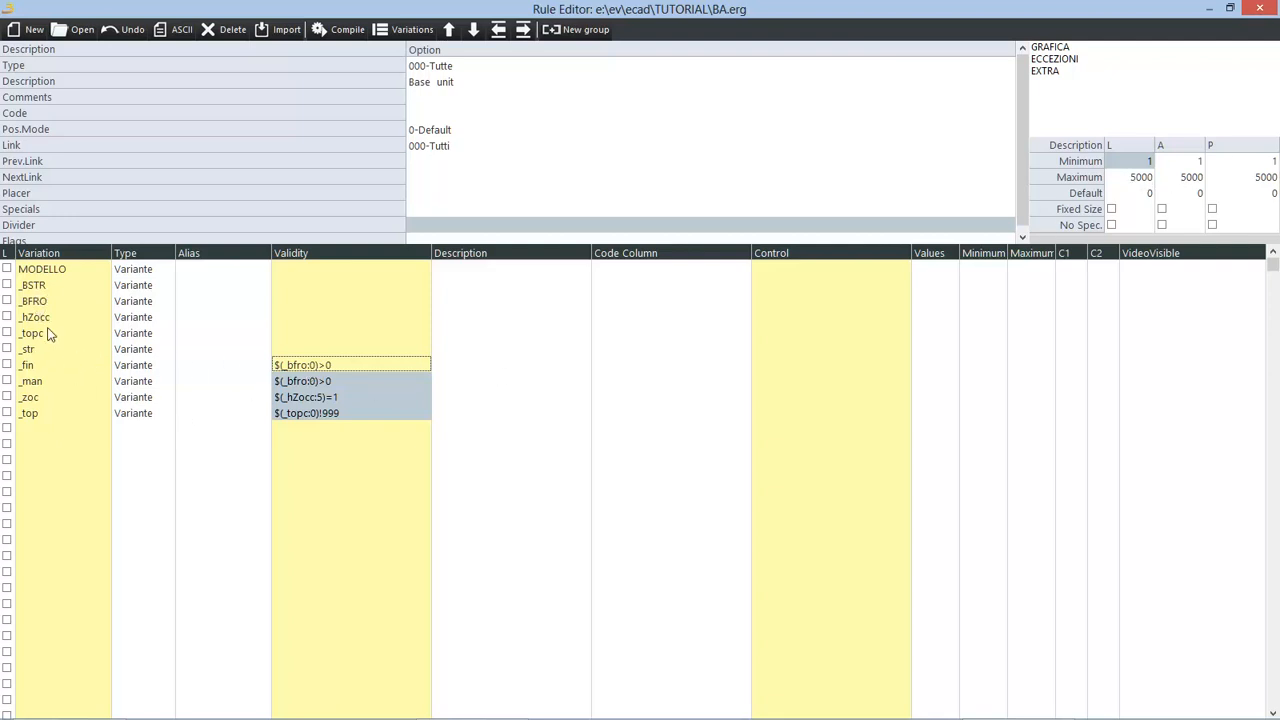
click(63, 432)
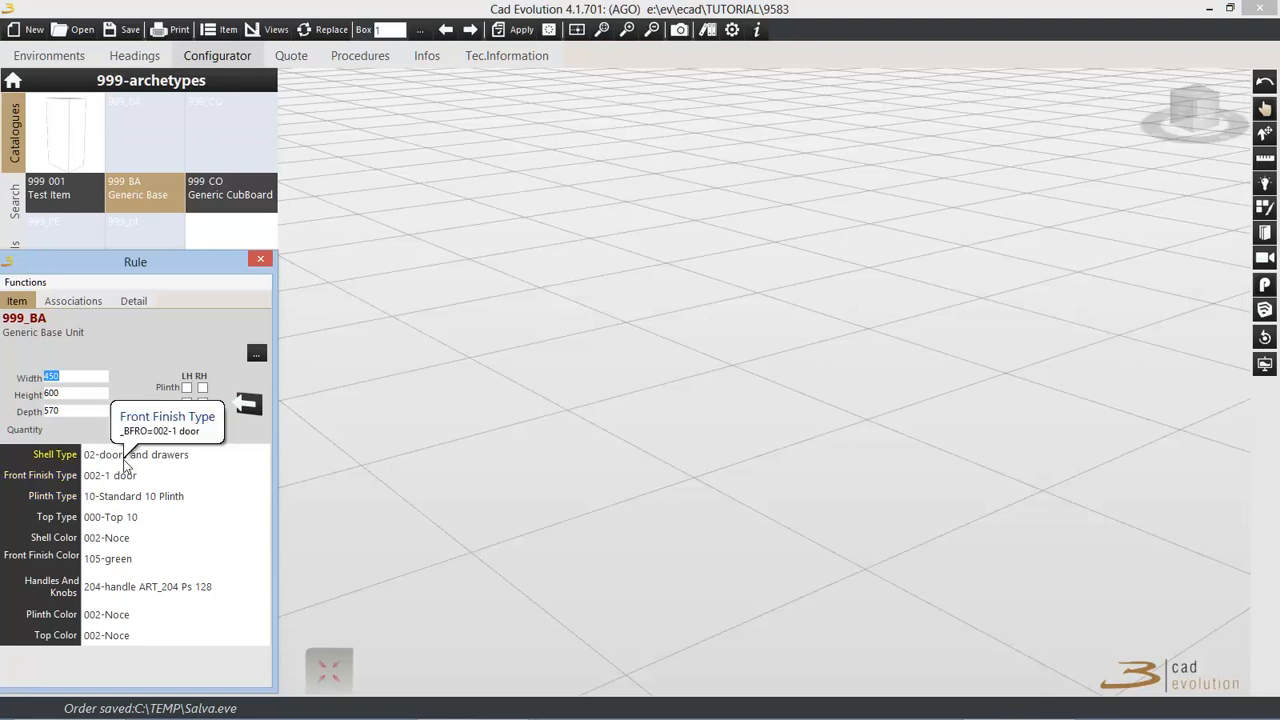
Step: Set the Generic Base unit's shell type to 03-sink and view its wood and lacquered front finish colors
click(127, 456)
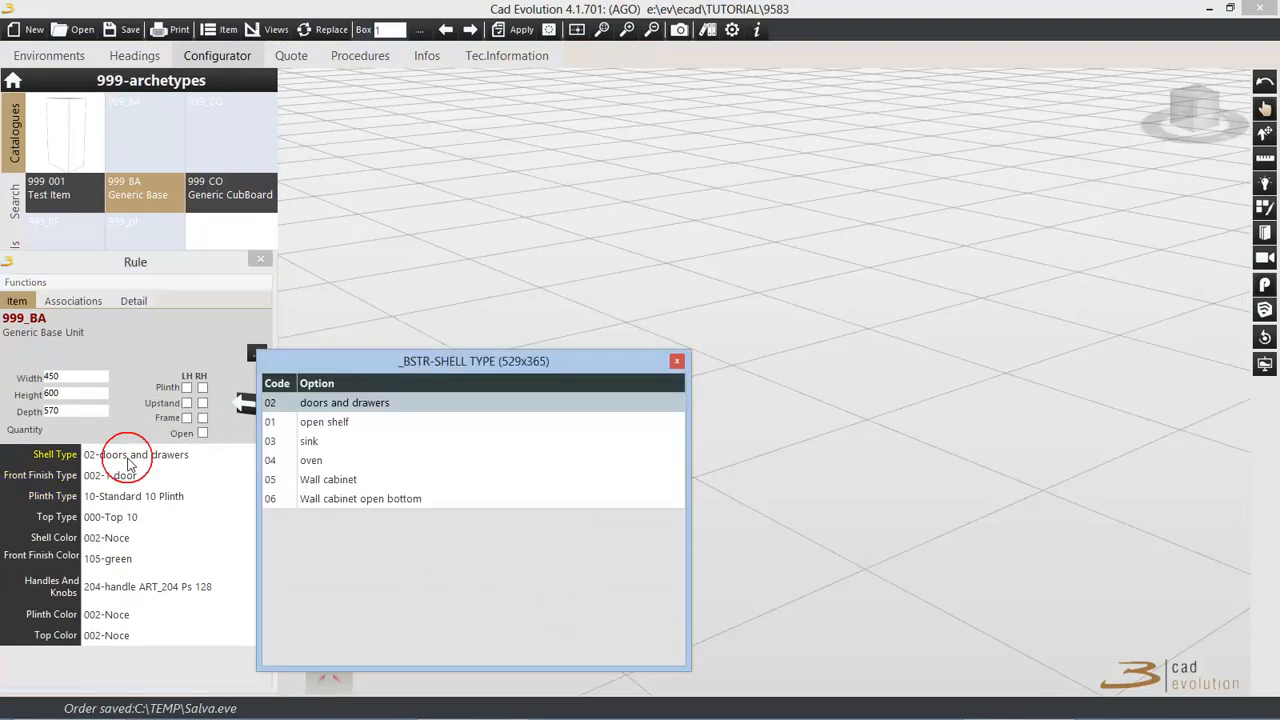
double_click(290, 447)
click(106, 559)
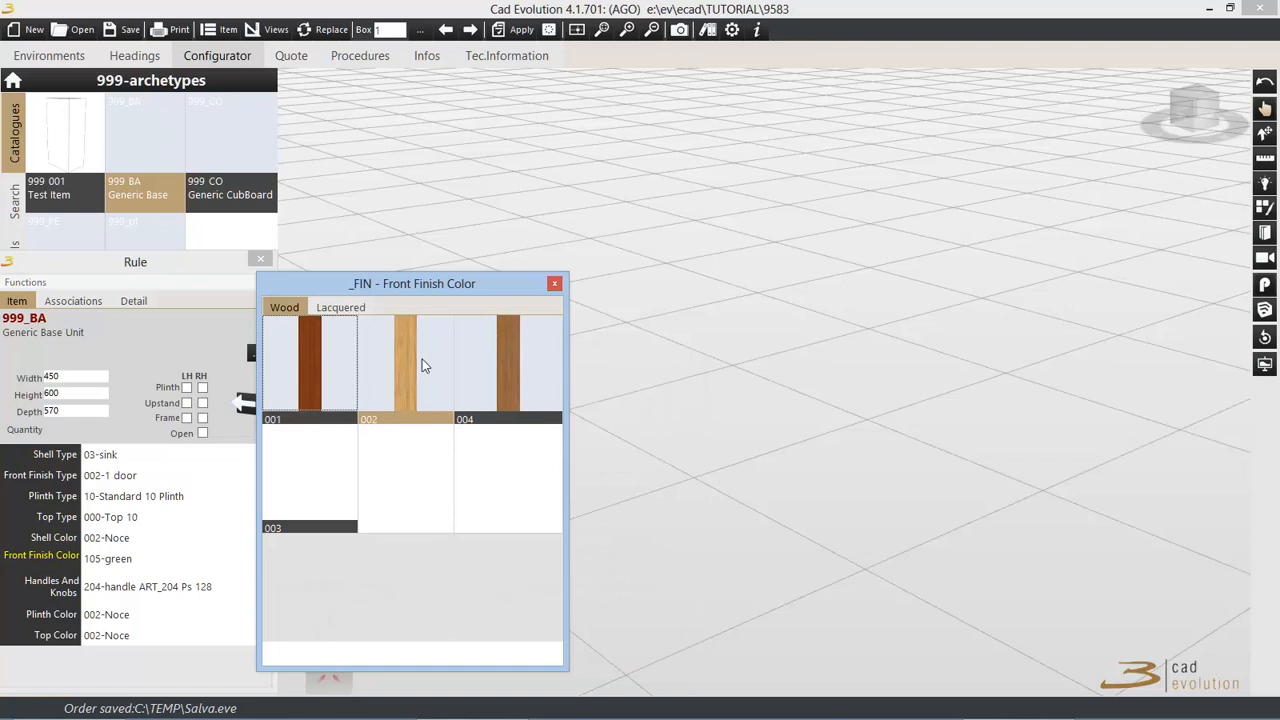
click(326, 307)
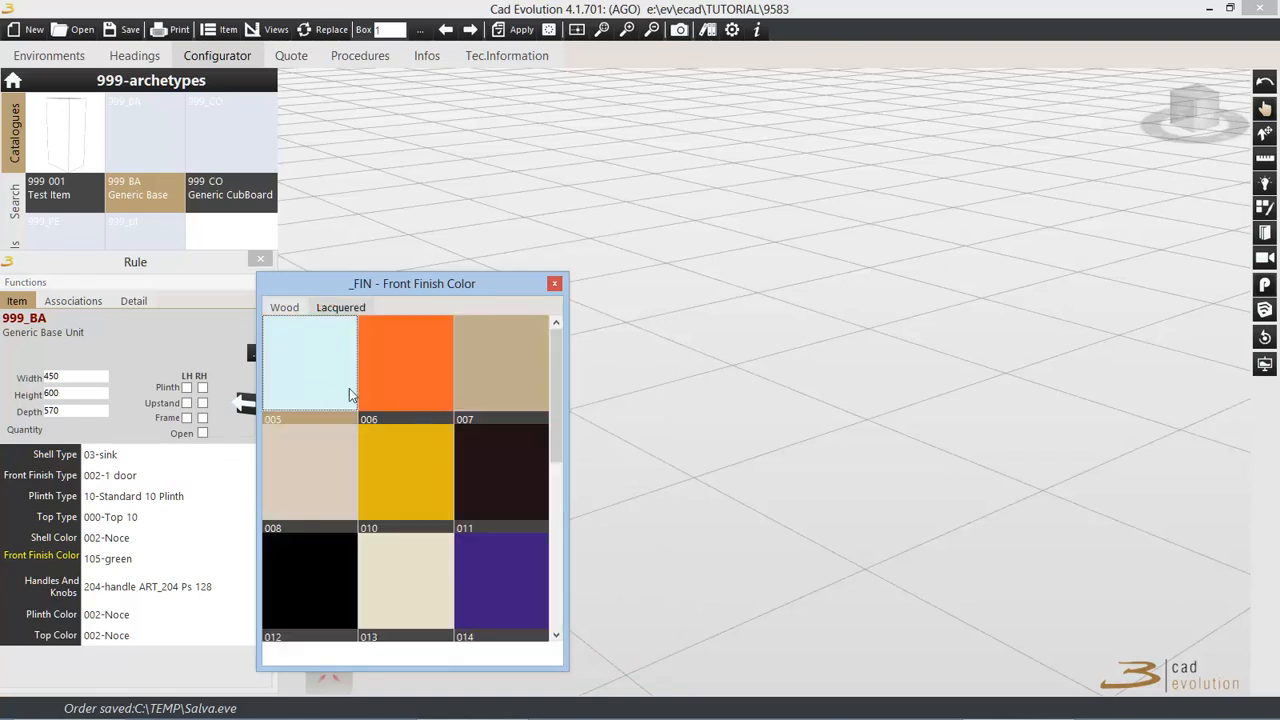
click(553, 285)
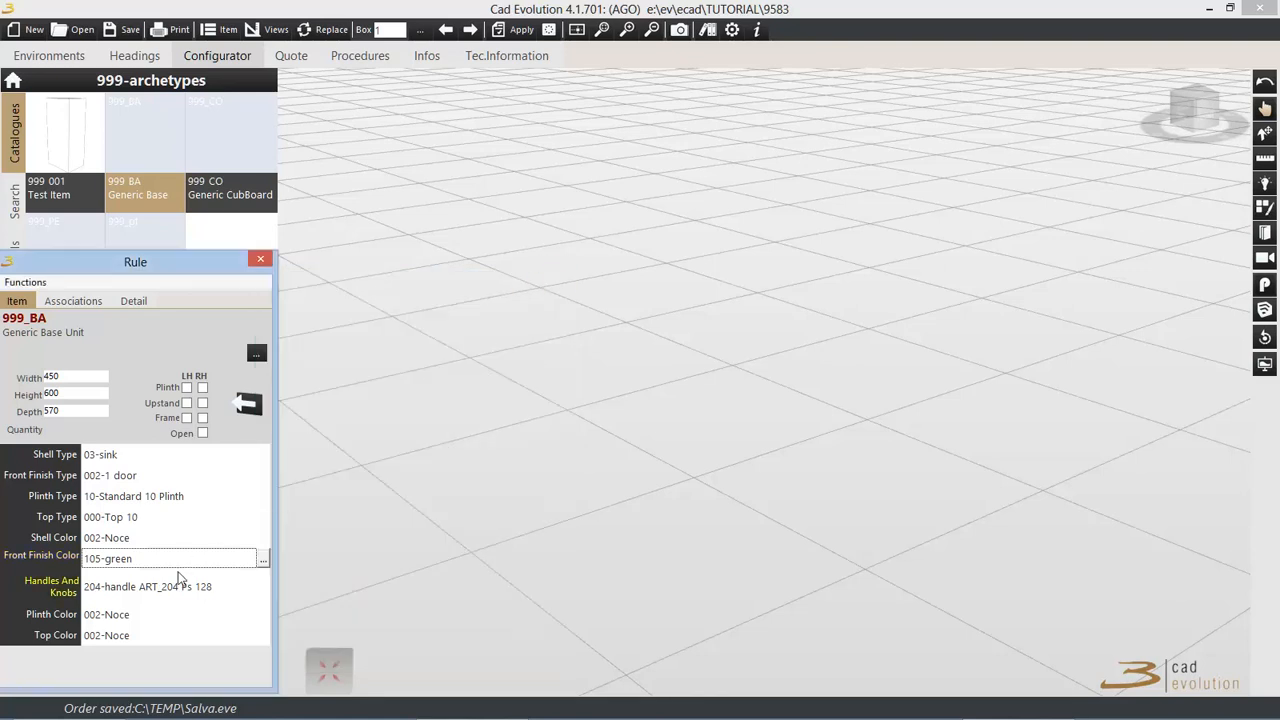
Step: Set the base unit's front finish type to 000-open shelf, top type to 999-No Top and plinth type to S1-hanging 60
click(99, 477)
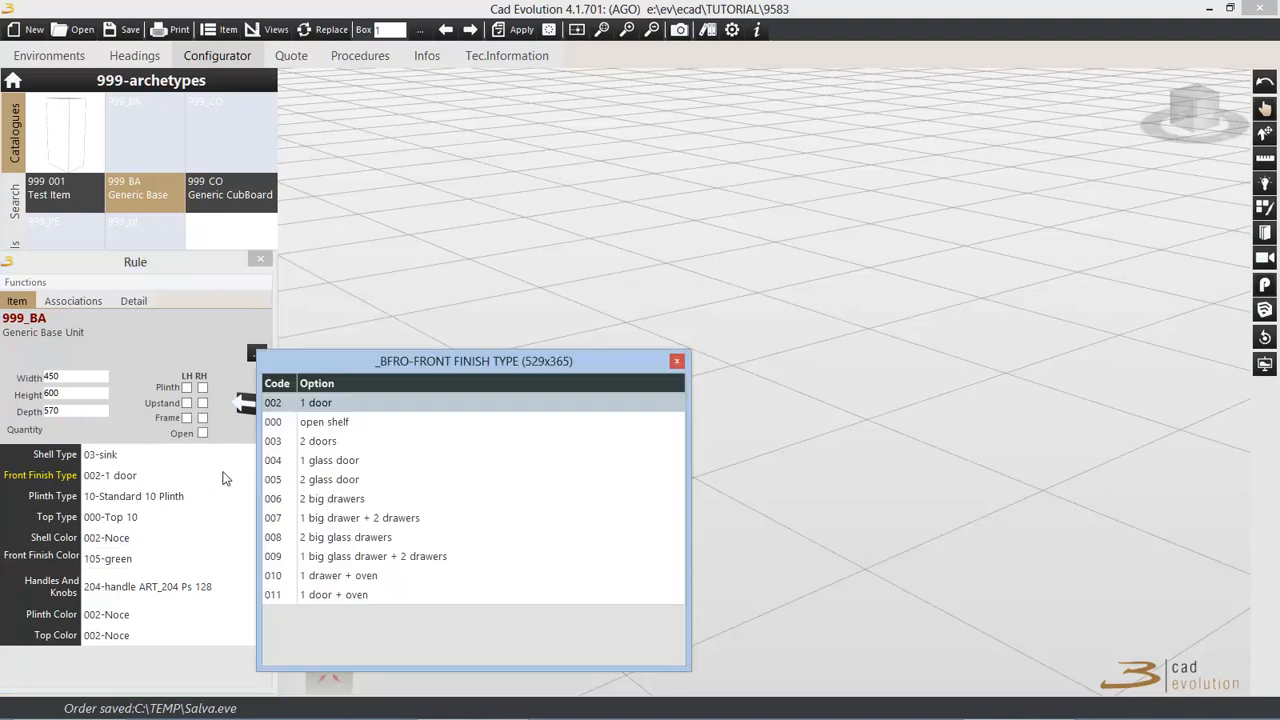
click(313, 428)
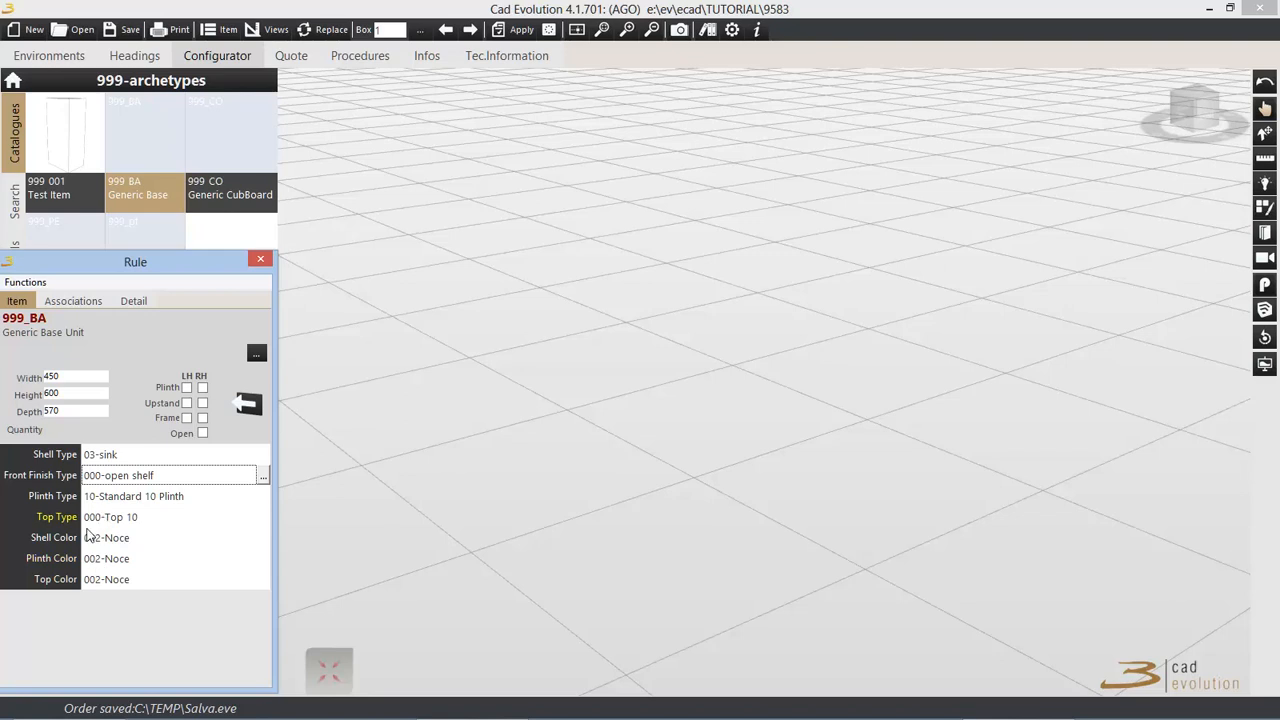
click(106, 520)
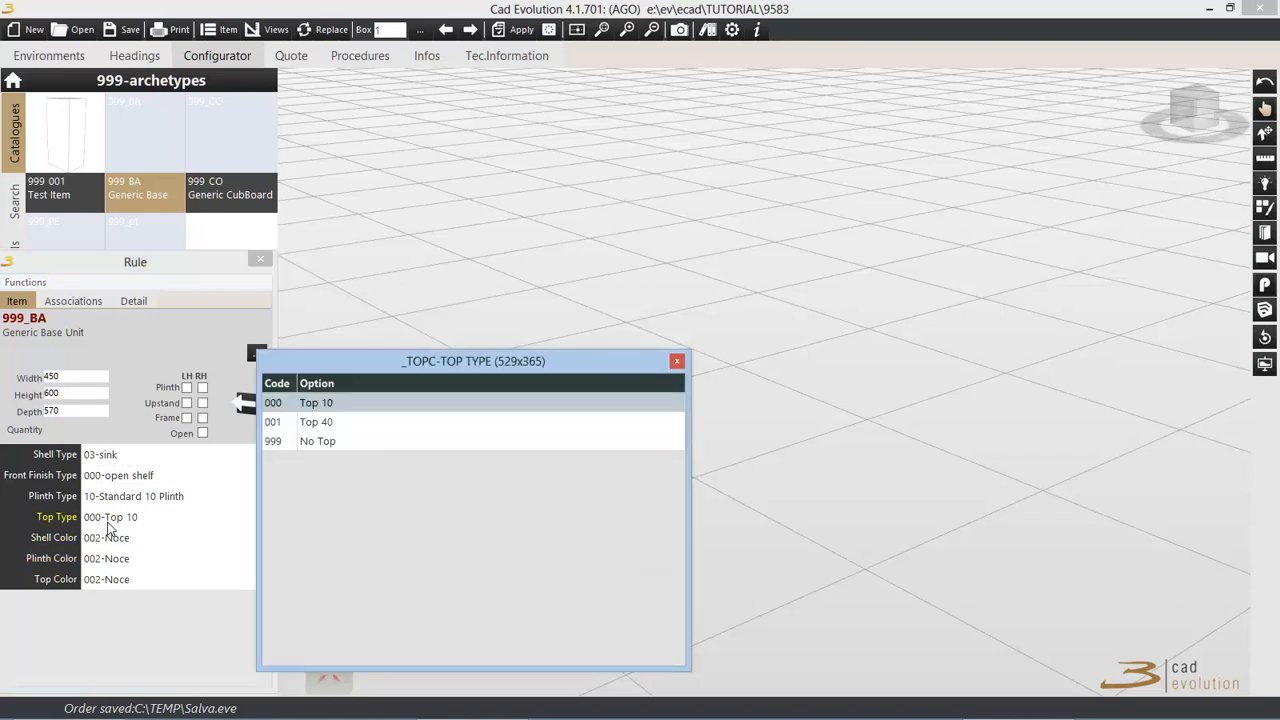
click(276, 441)
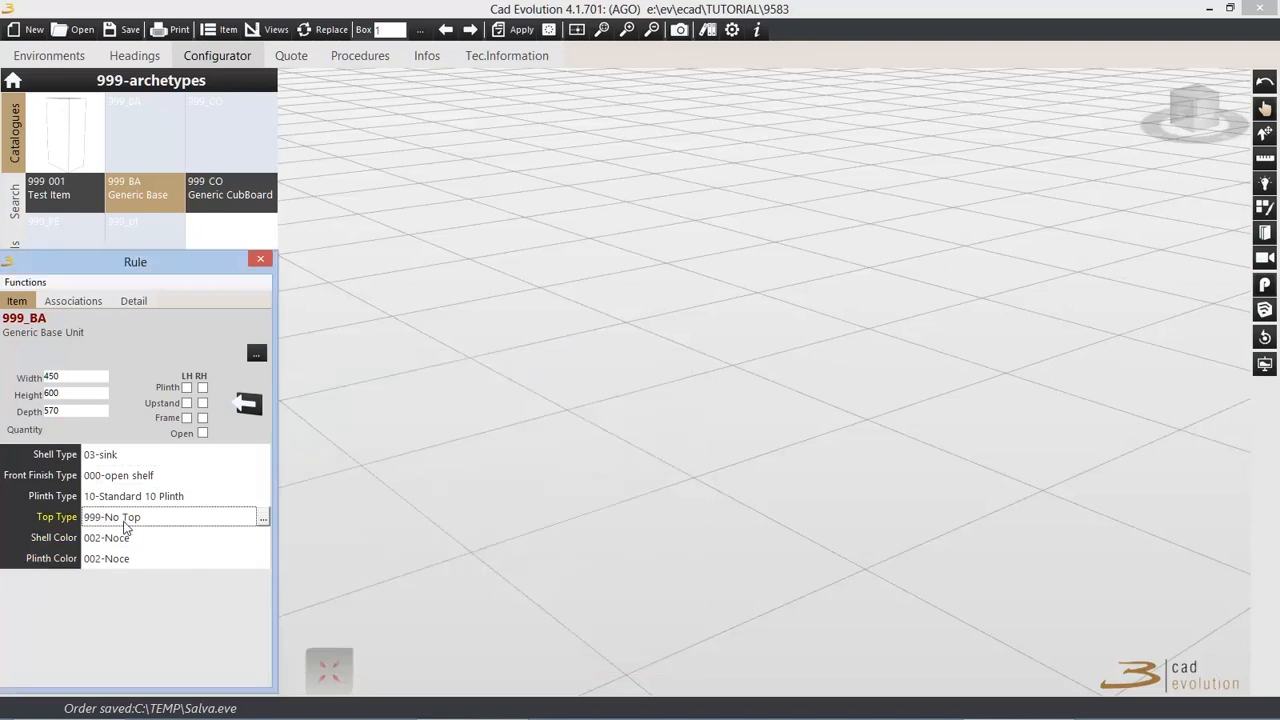
click(110, 497)
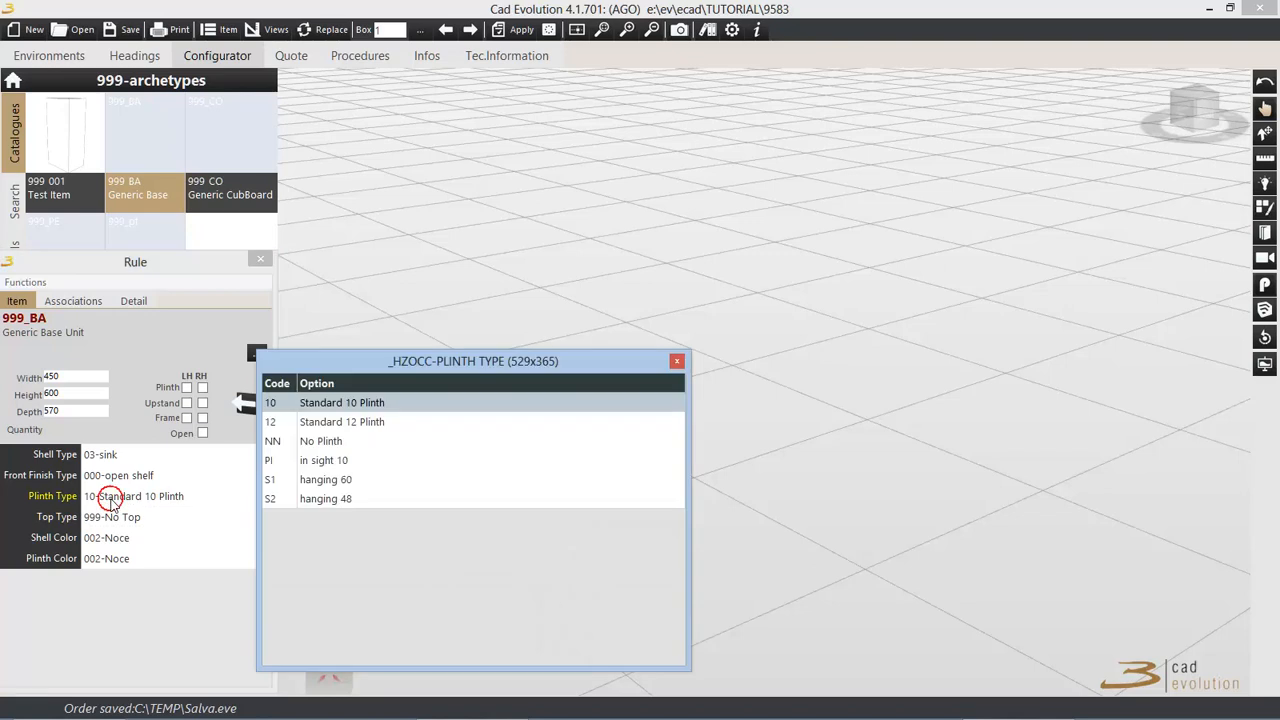
click(296, 479)
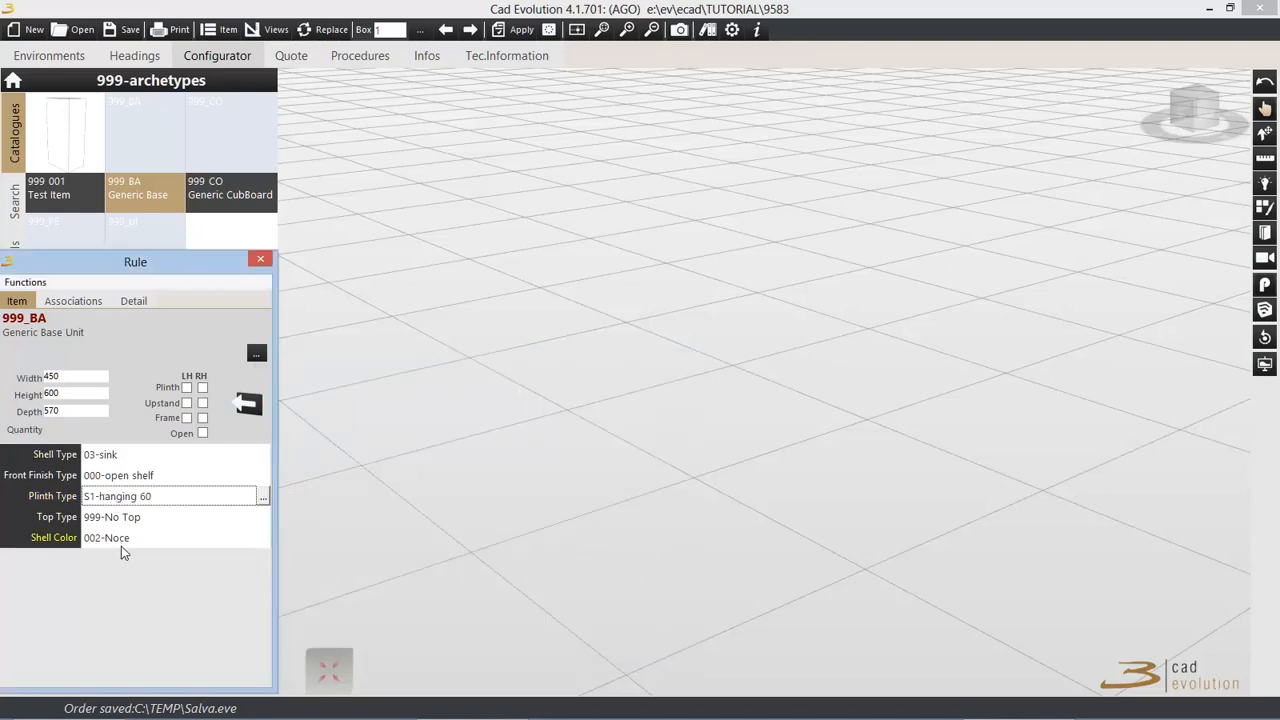
Step: In the Rule Editor, insert a variation row named materials above _str and set its type to Separator
key(alt+Tab)
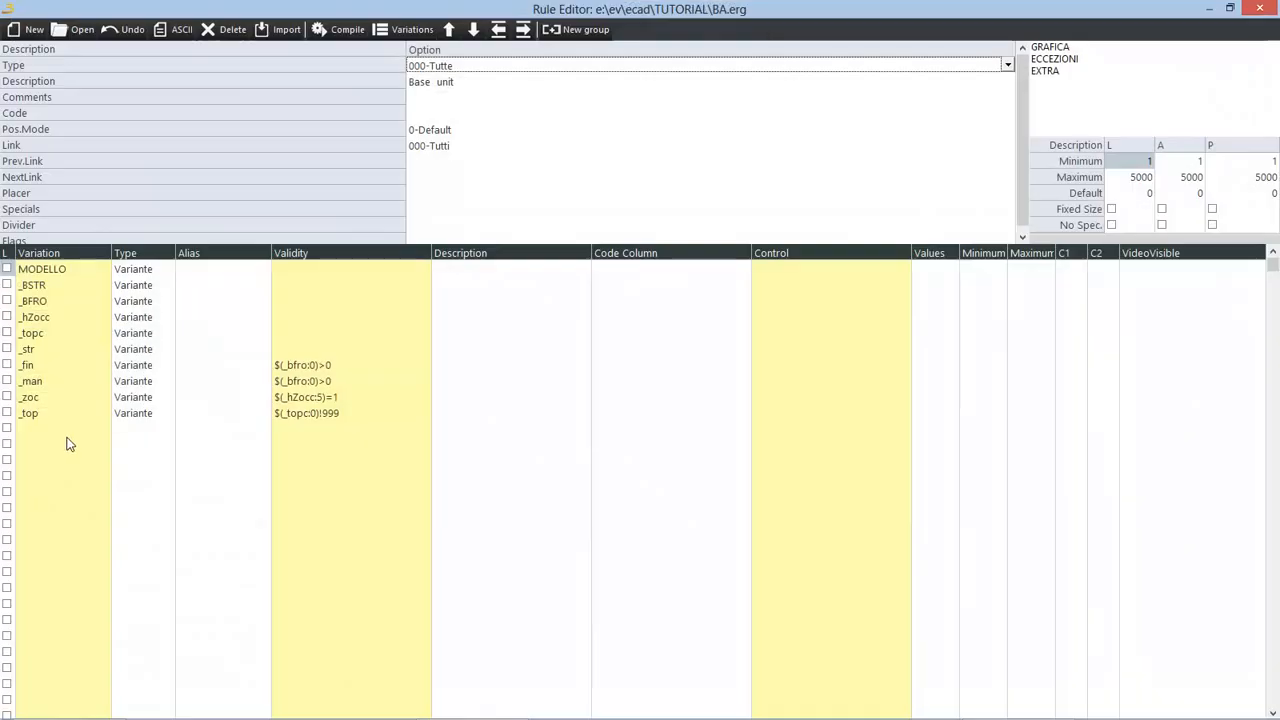
click(27, 350)
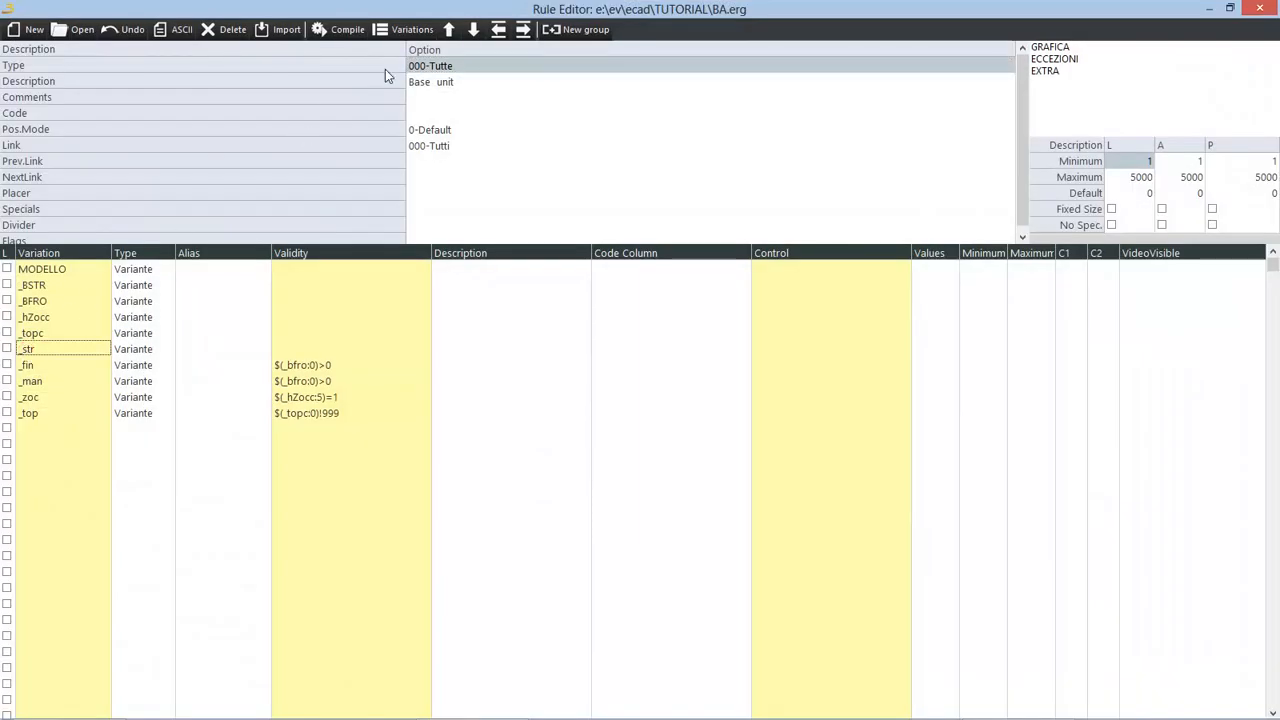
click(498, 30)
click(54, 356)
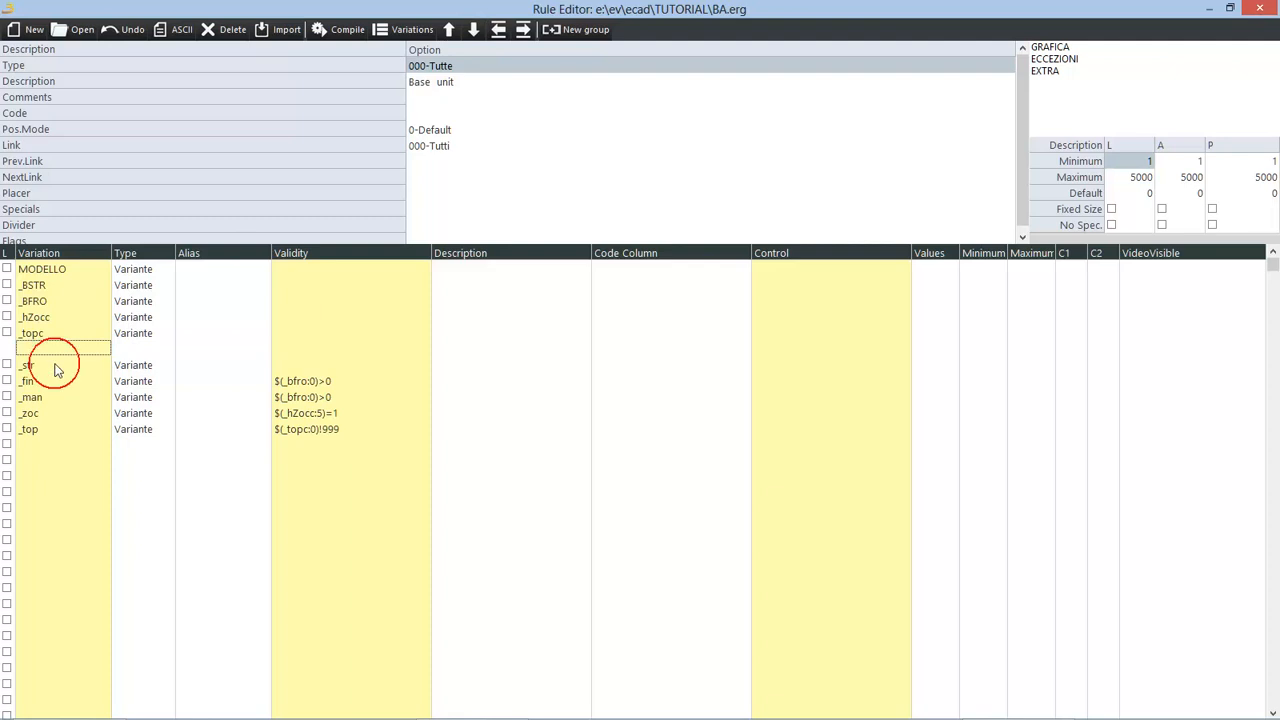
text(materials)
key(Tab)
key(Down)
key(Down)
key(Down)
key(Down)
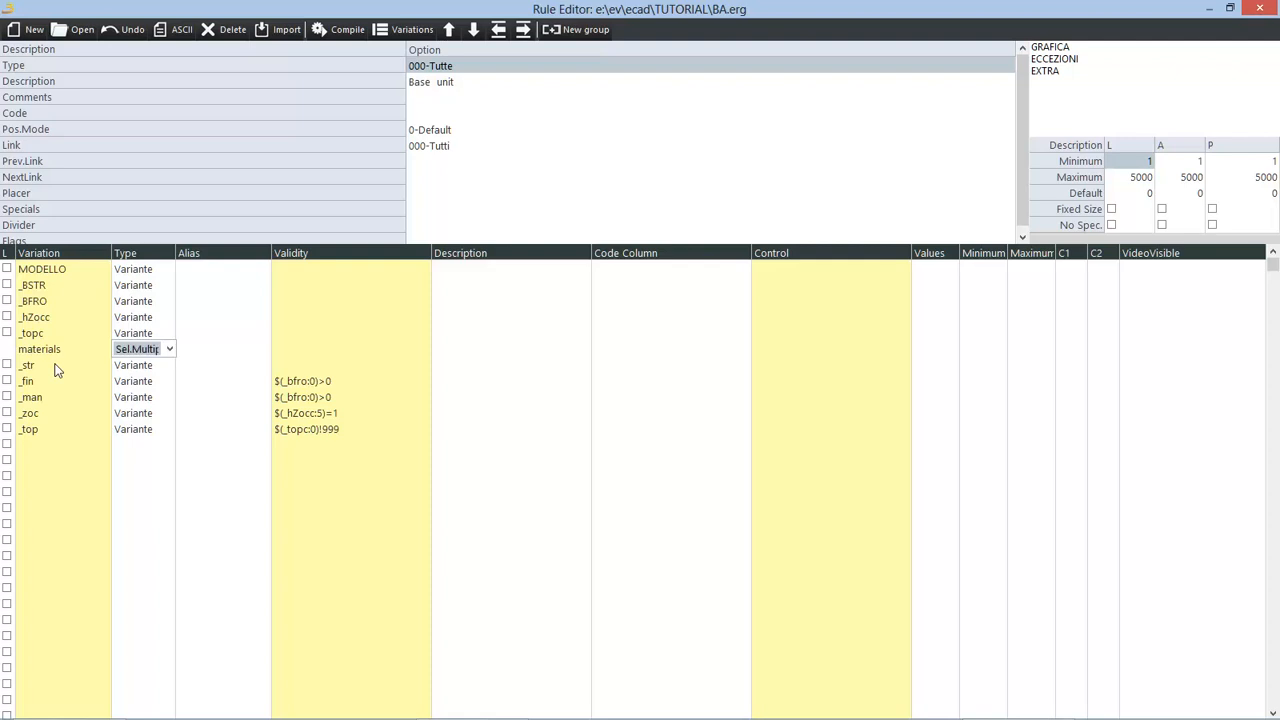
key(Down)
key(Down)
key(Down)
key(Up)
key(Up)
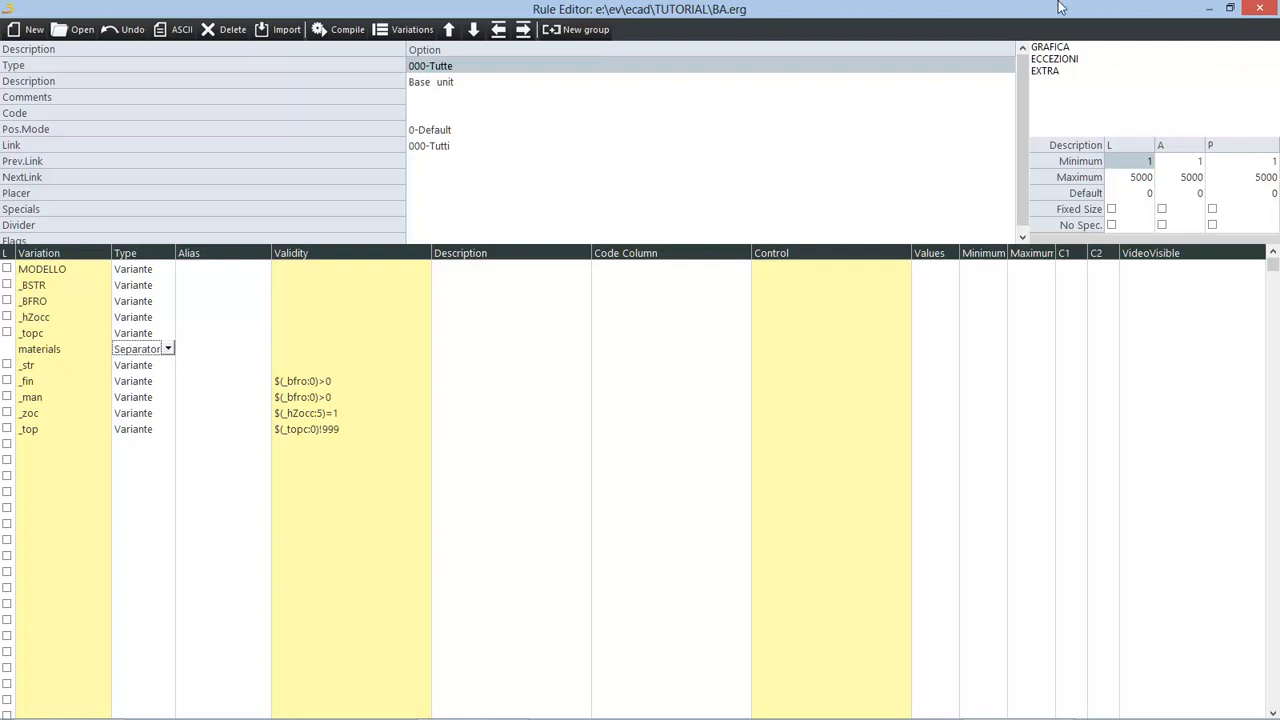
Step: Close the Rule Editor and compare the Data and Materials groups of the Generic Base unit's options
click(1260, 8)
click(55, 455)
click(21, 455)
click(52, 456)
click(24, 455)
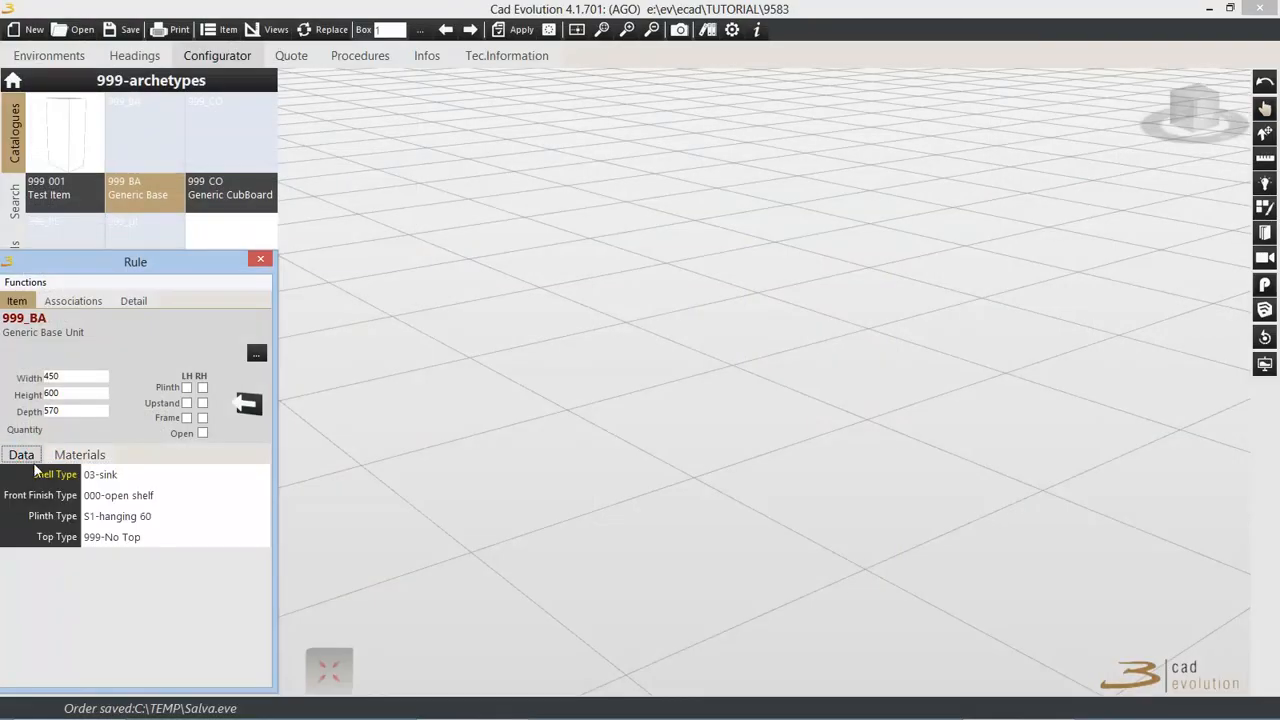
Step: Reopen the base unit's rule and set C1 to 1 for the _hZocc variation and C2 to 2 for _topc
double_click(38, 473)
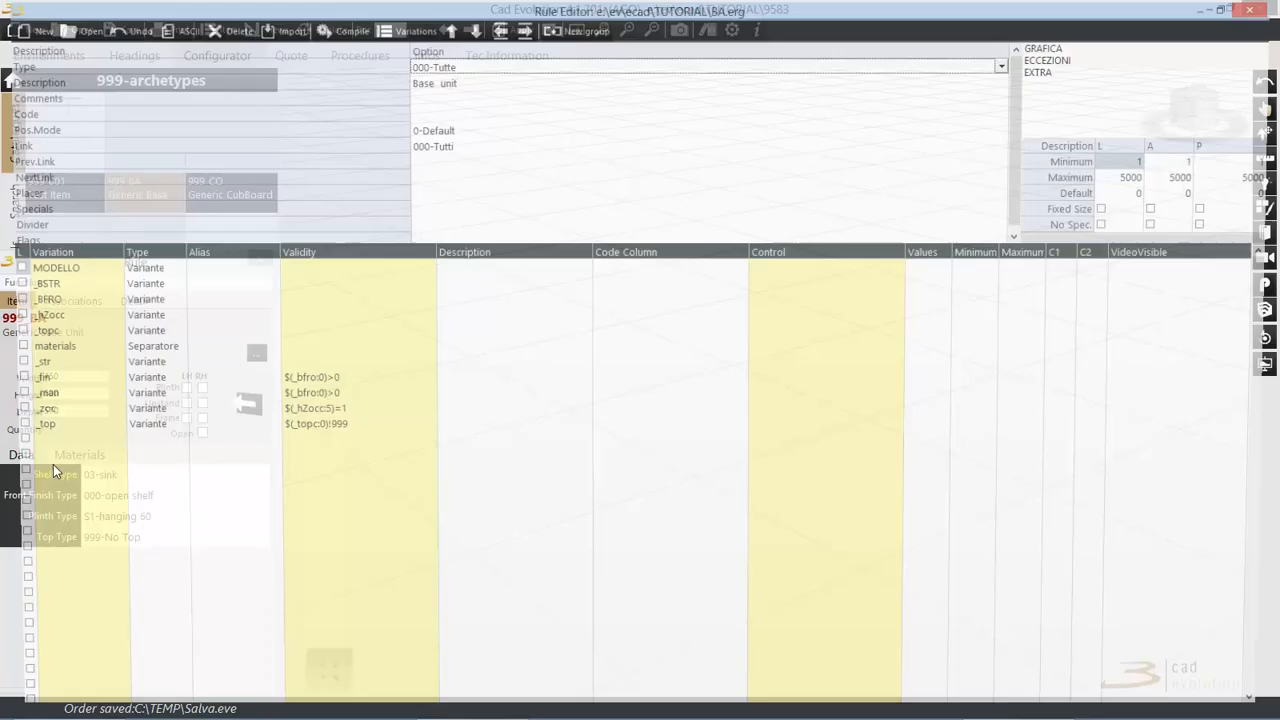
click(75, 316)
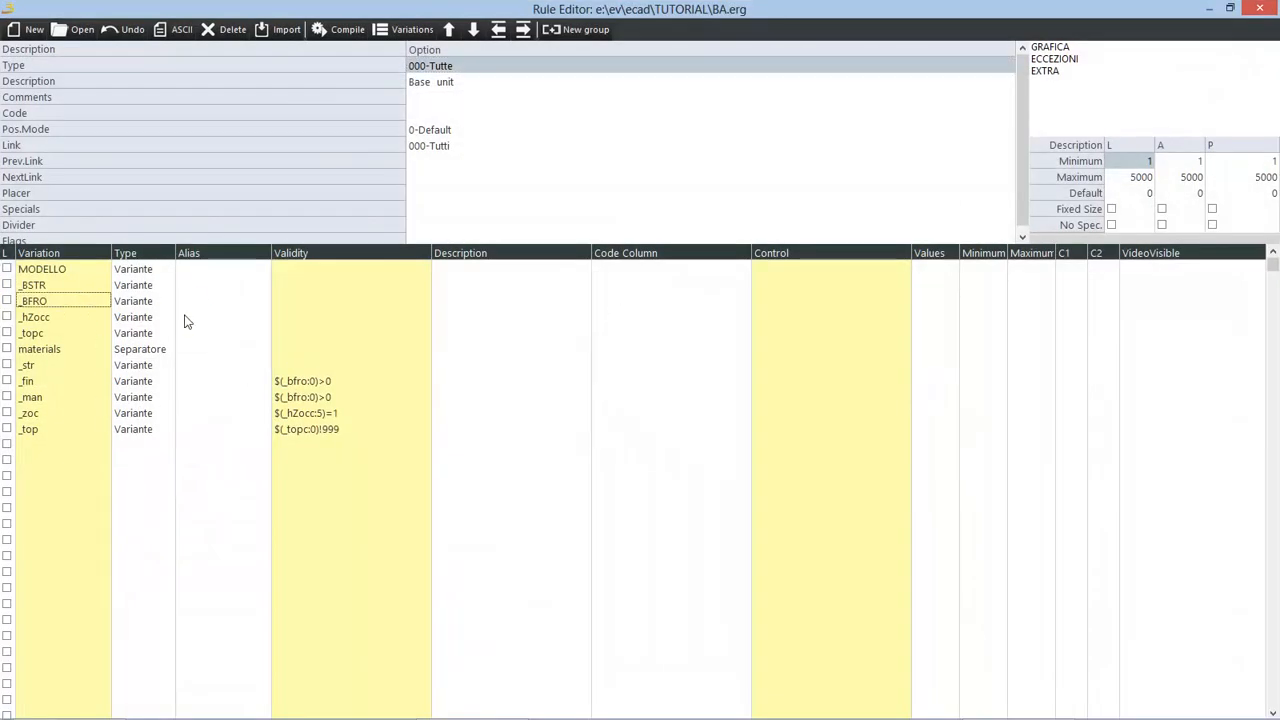
key(Tab)
key(Tab)
key(Tab)
key(Tab)
key(Tab)
key(Tab)
key(Tab)
key(Tab)
key(Tab)
key(Tab)
text(1)
key(Return)
key(Down)
key(Right)
text(2)
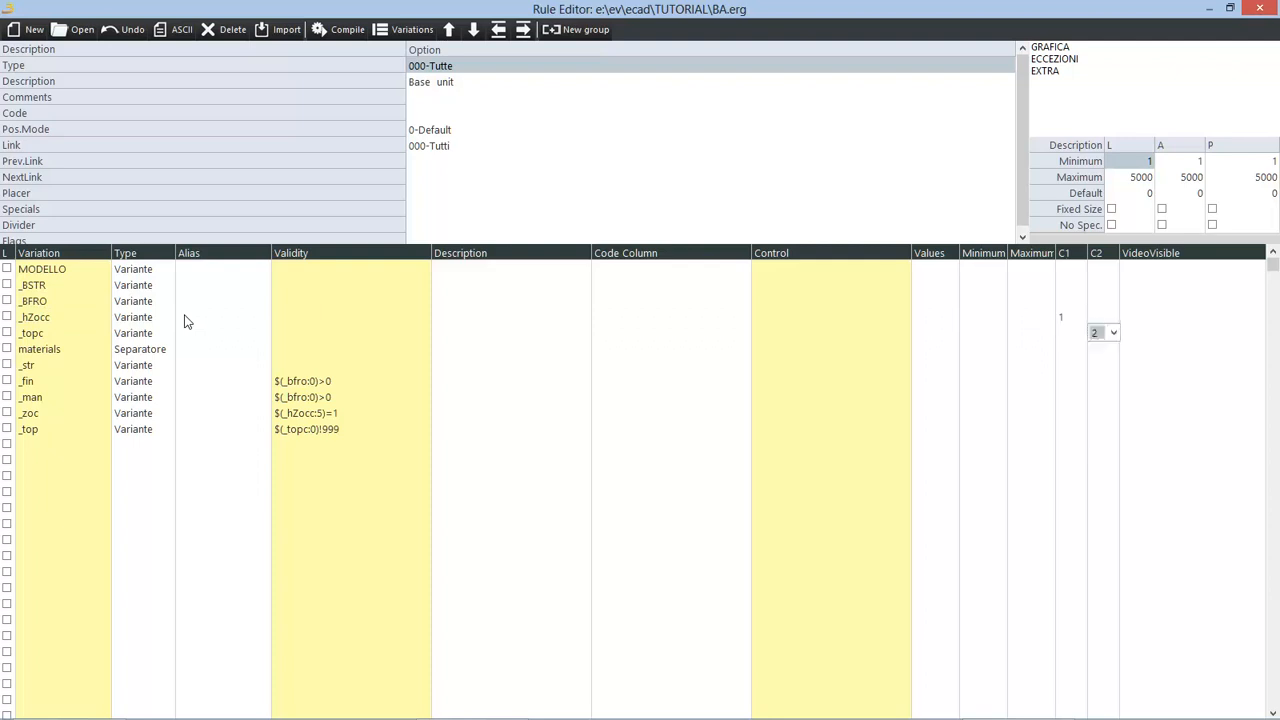
Step: Return to the configurator and check the formatting of the Plinth Type and Top Type labels
key(alt+Tab)
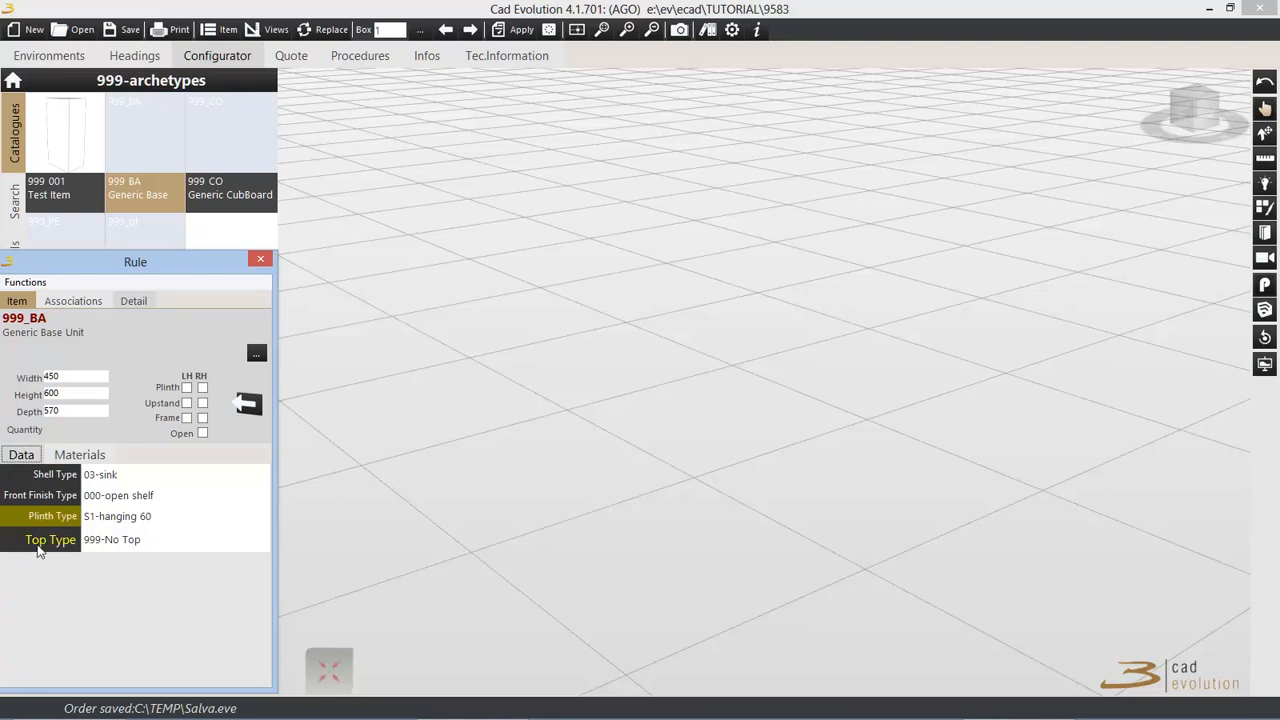
mouse_move(85, 547)
click(808, 90)
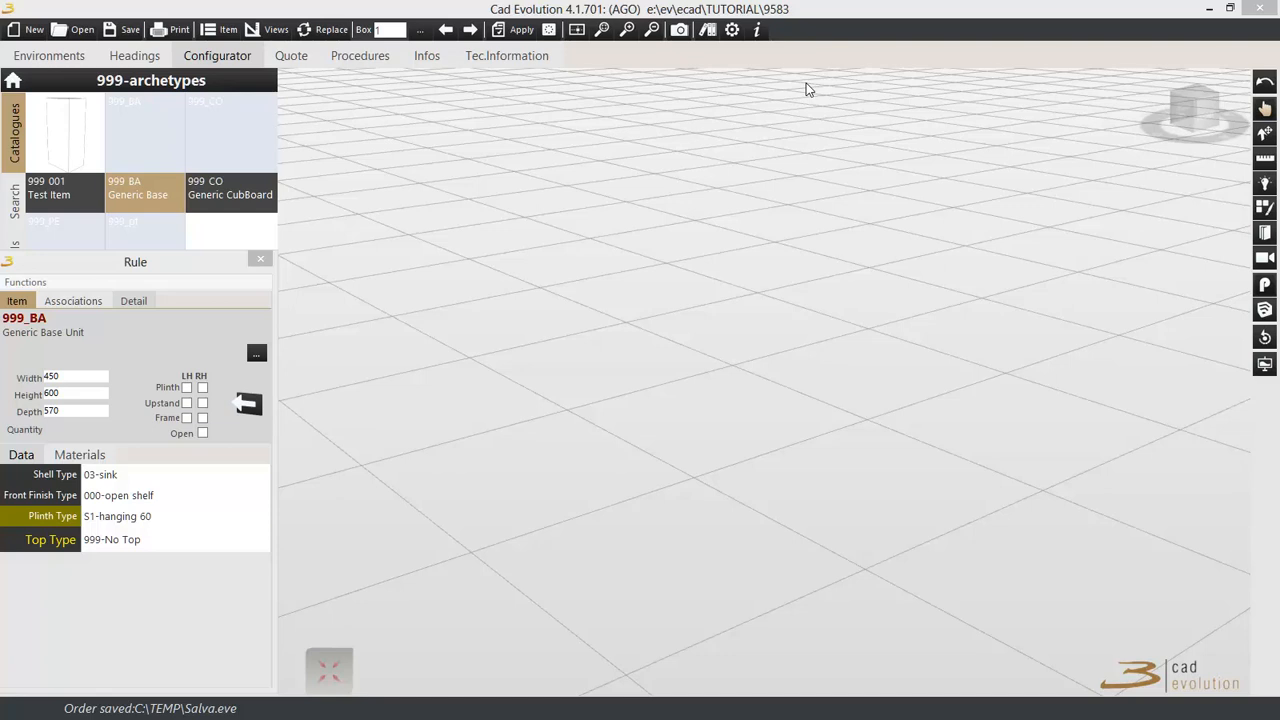
Step: View the rule dump of the Generic Base unit with its variation codes, visibility and types, and close it
click(65, 185)
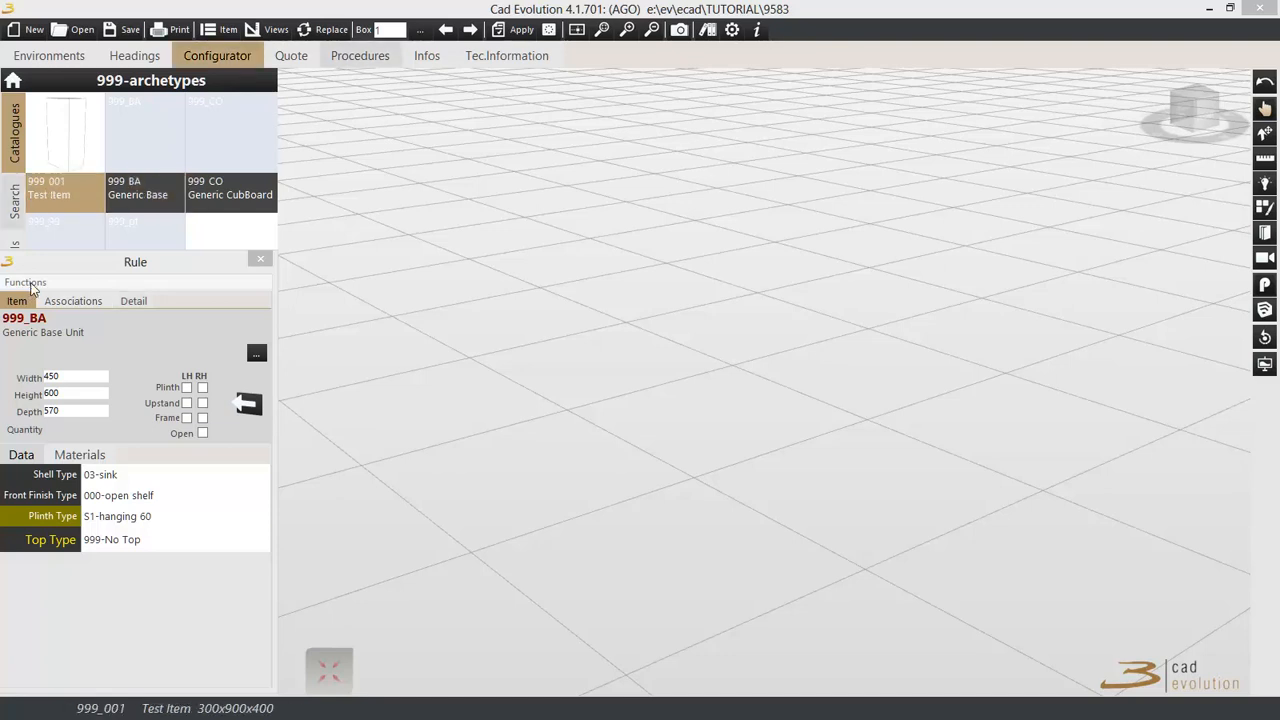
click(26, 282)
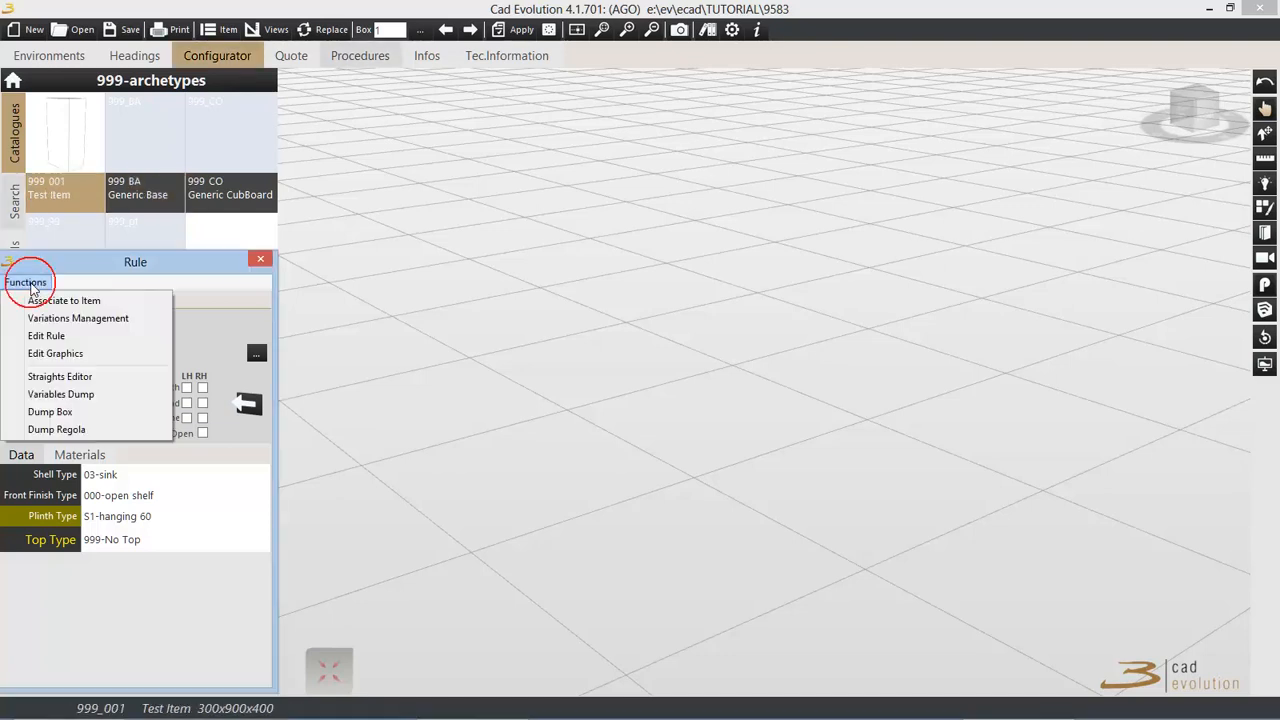
click(66, 430)
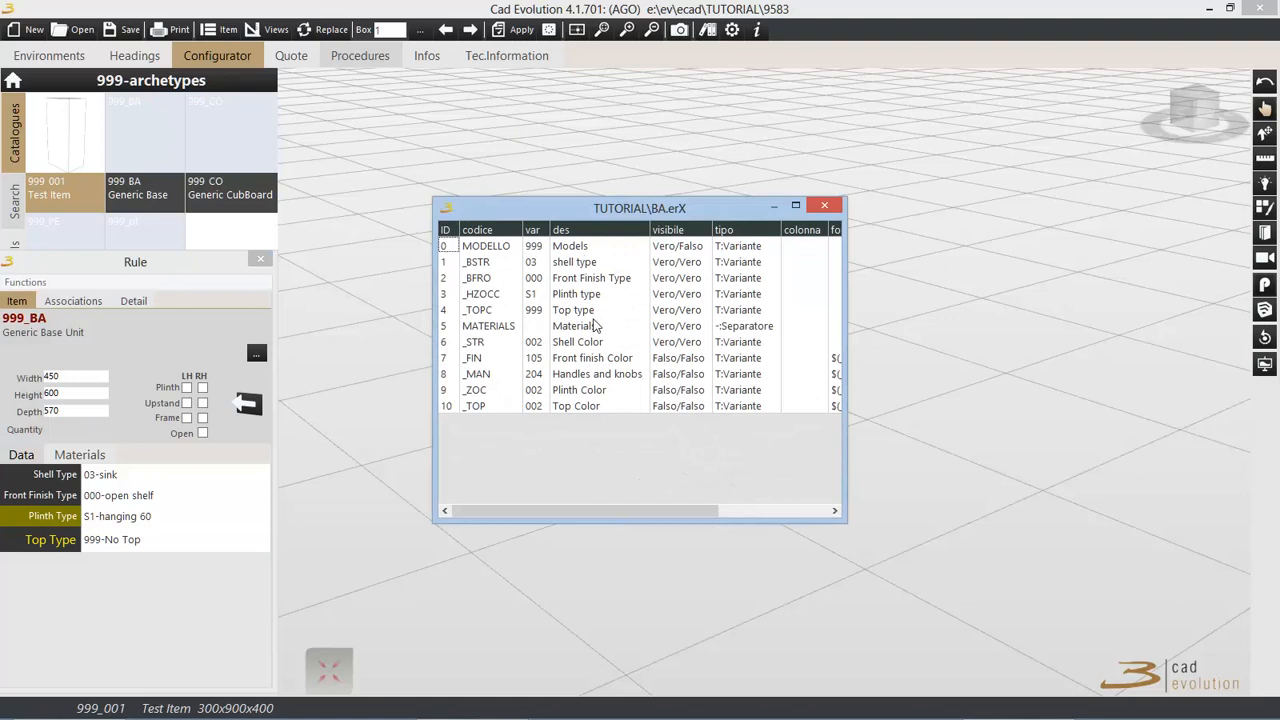
click(824, 206)
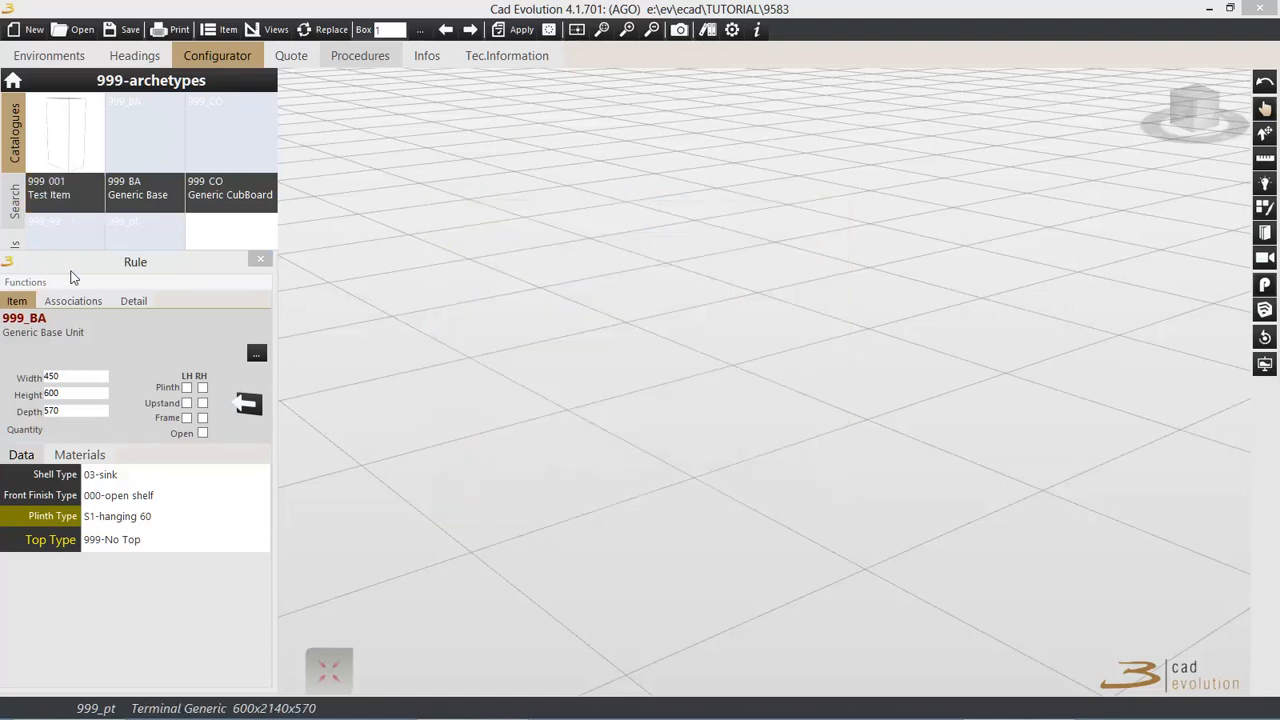
Step: Open the base unit's variables dump, examine its dimension line, box variables and variation values, and close it
click(26, 282)
click(46, 394)
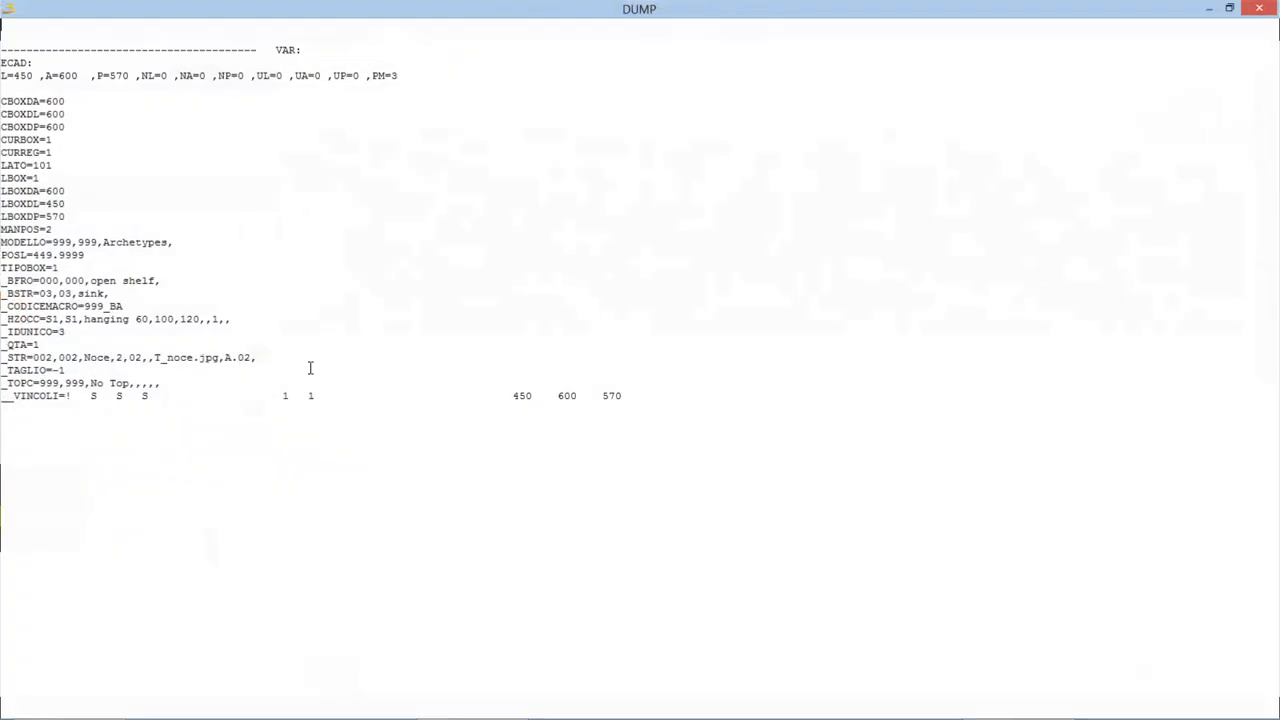
drag(3, 89, 94, 409)
click(94, 409)
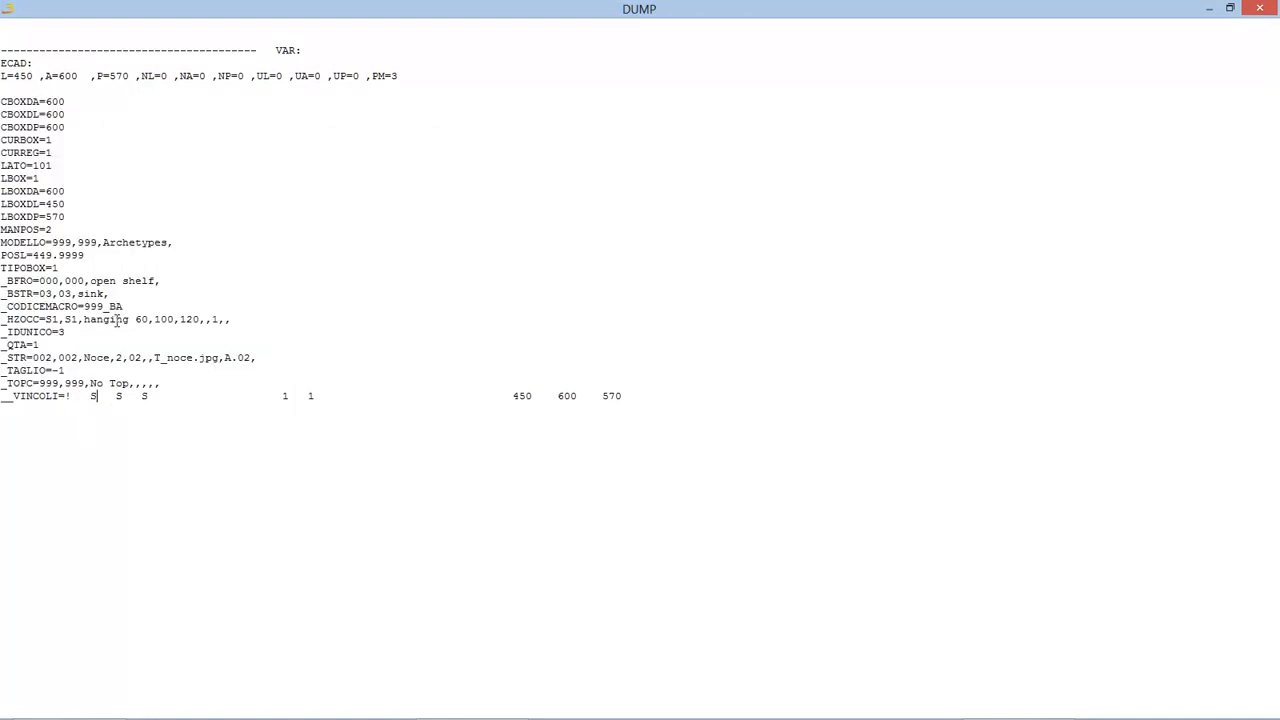
drag(84, 257, 4, 87)
click(32, 76)
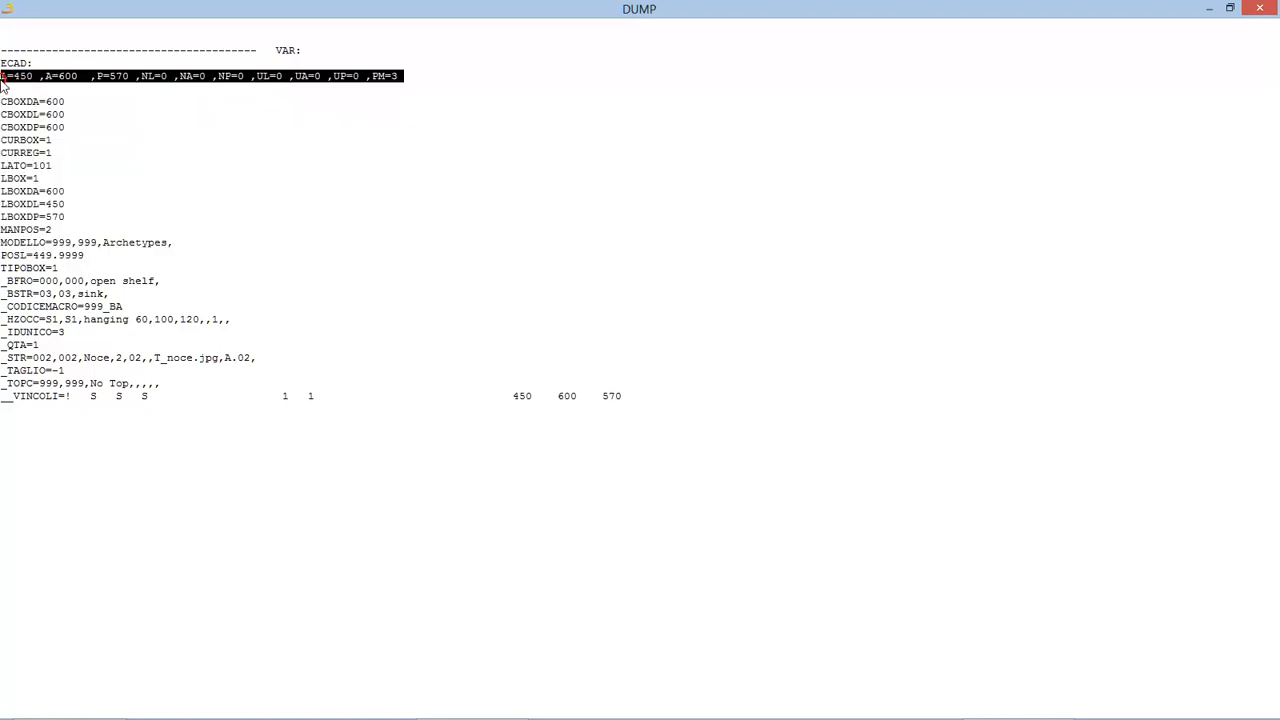
click(143, 74)
drag(143, 74, 408, 78)
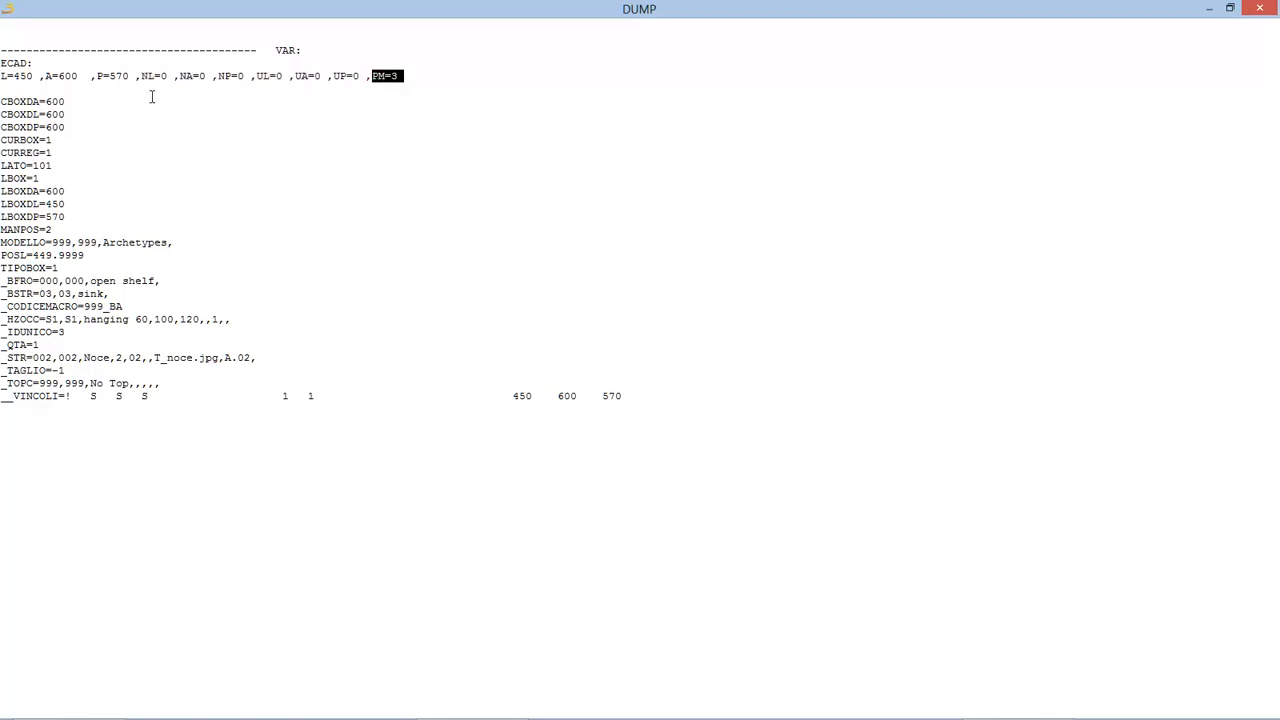
drag(2, 140, 69, 226)
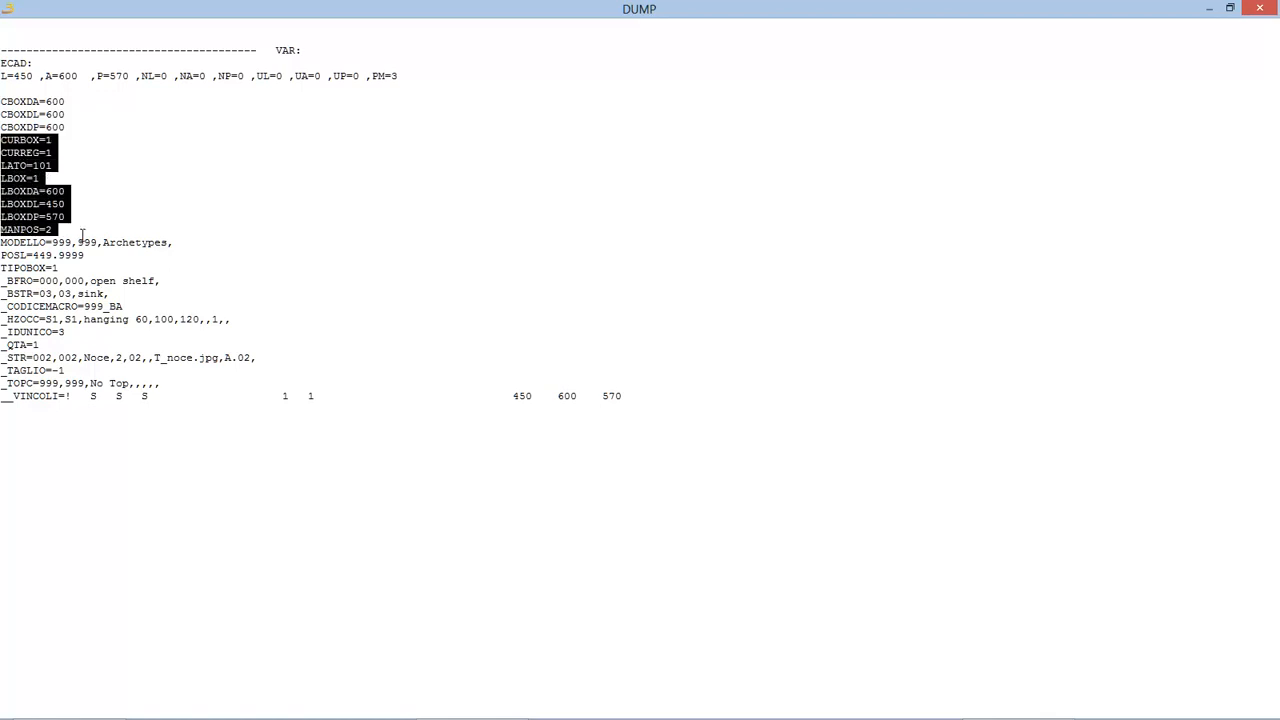
click(1259, 8)
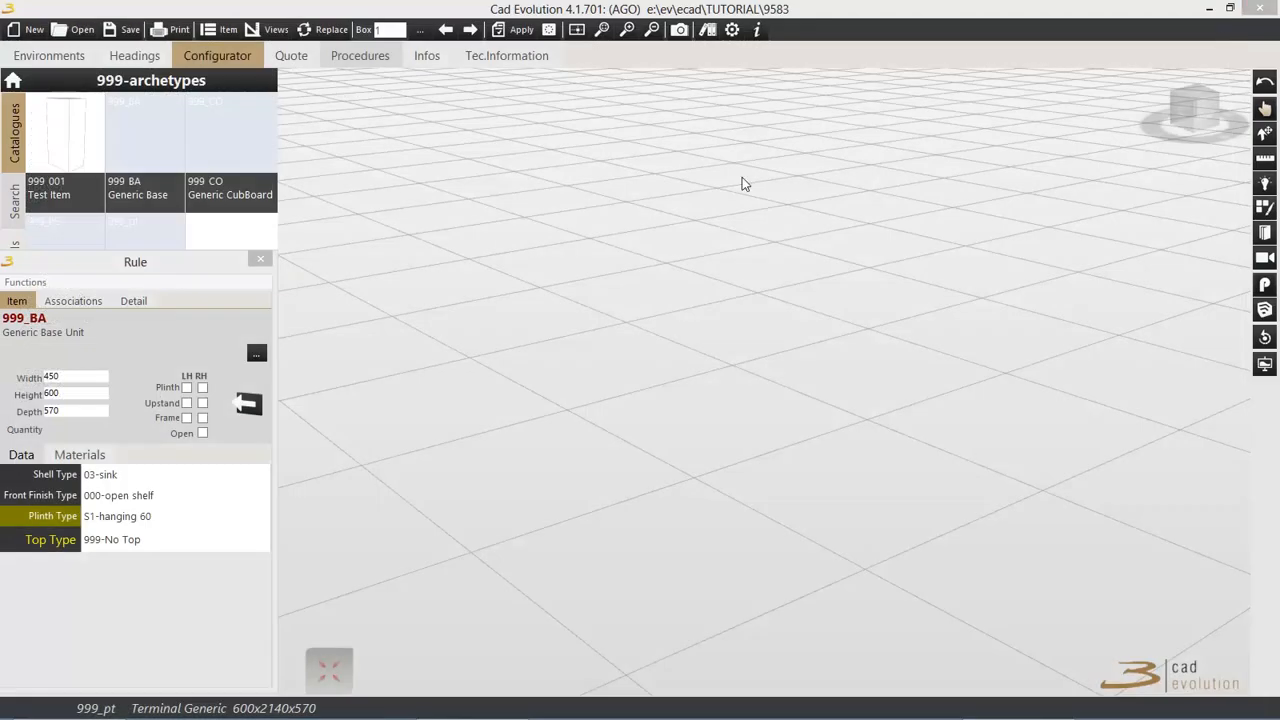
Step: Enable the plinth, upstand and frame on both the LH and RH sides of the base unit, plus Open
click(190, 395)
click(203, 403)
click(186, 418)
click(186, 402)
Step: Examine the side and open variables in the base unit's variables dump and close it
click(25, 283)
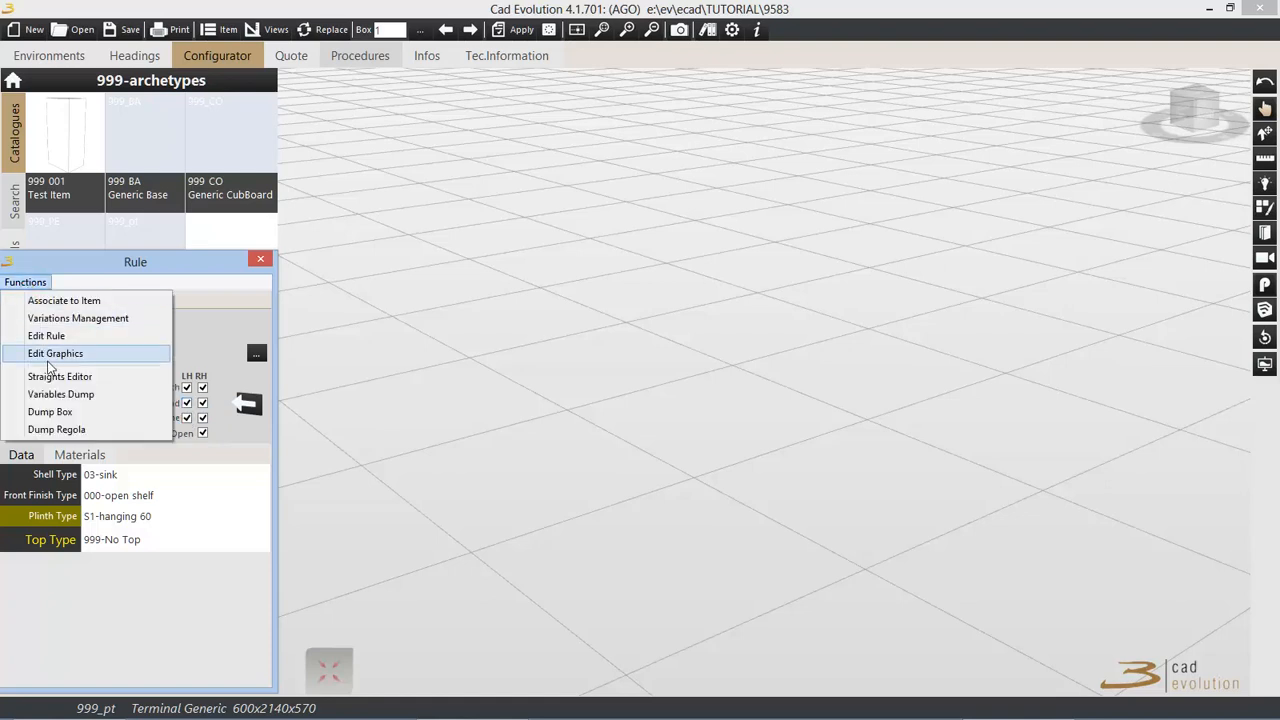
click(61, 400)
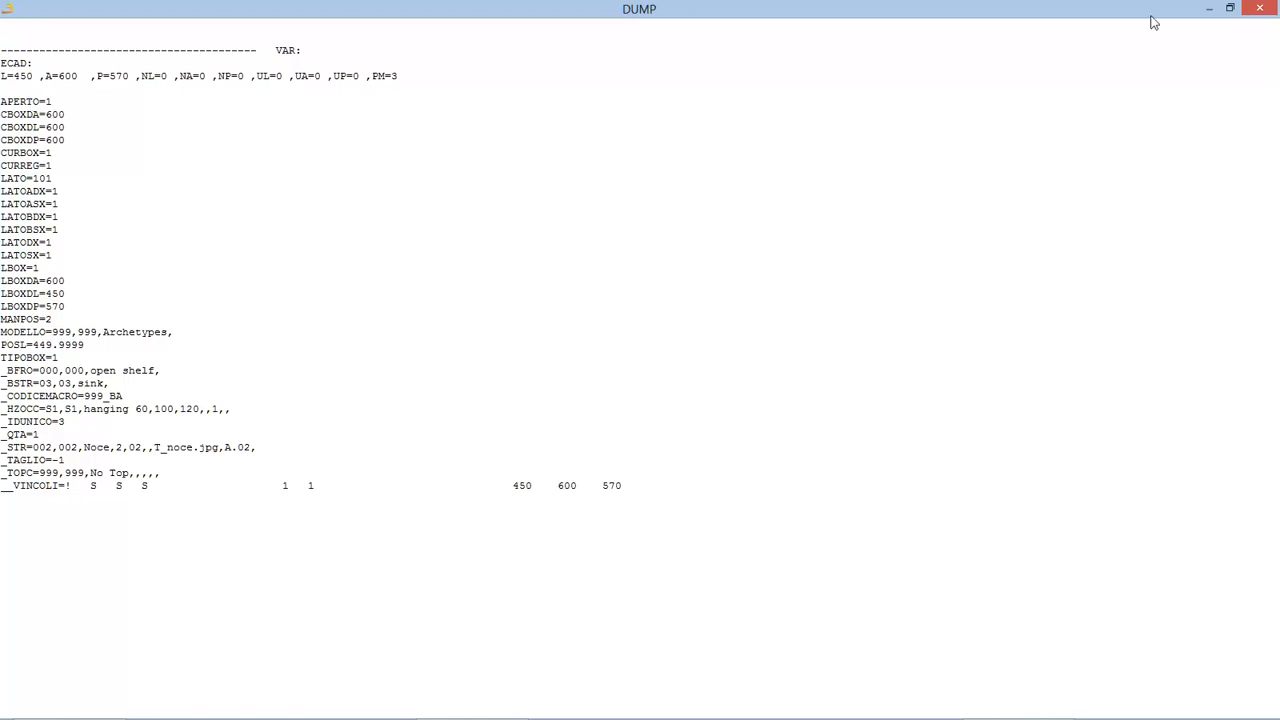
click(1256, 11)
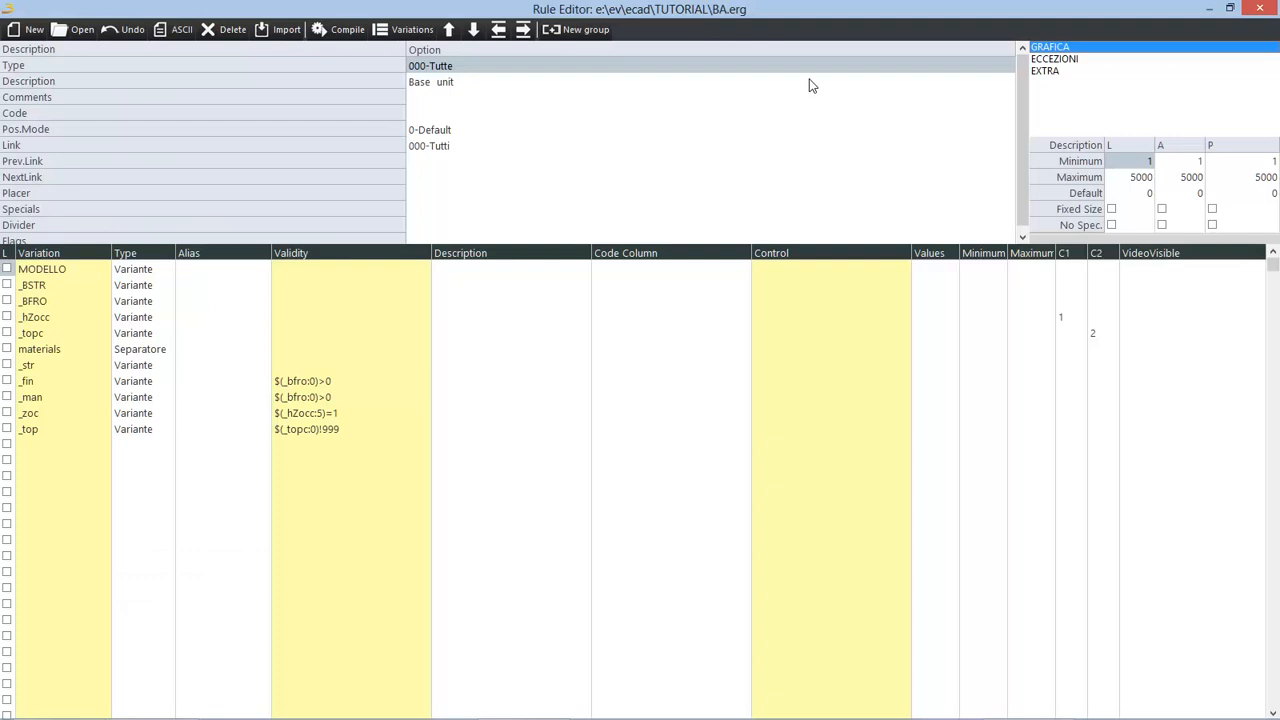
Step: Open the rule's GRAFICA script and examine the #LETS xx text, its line continuations, separators and variation references
double_click(1050, 50)
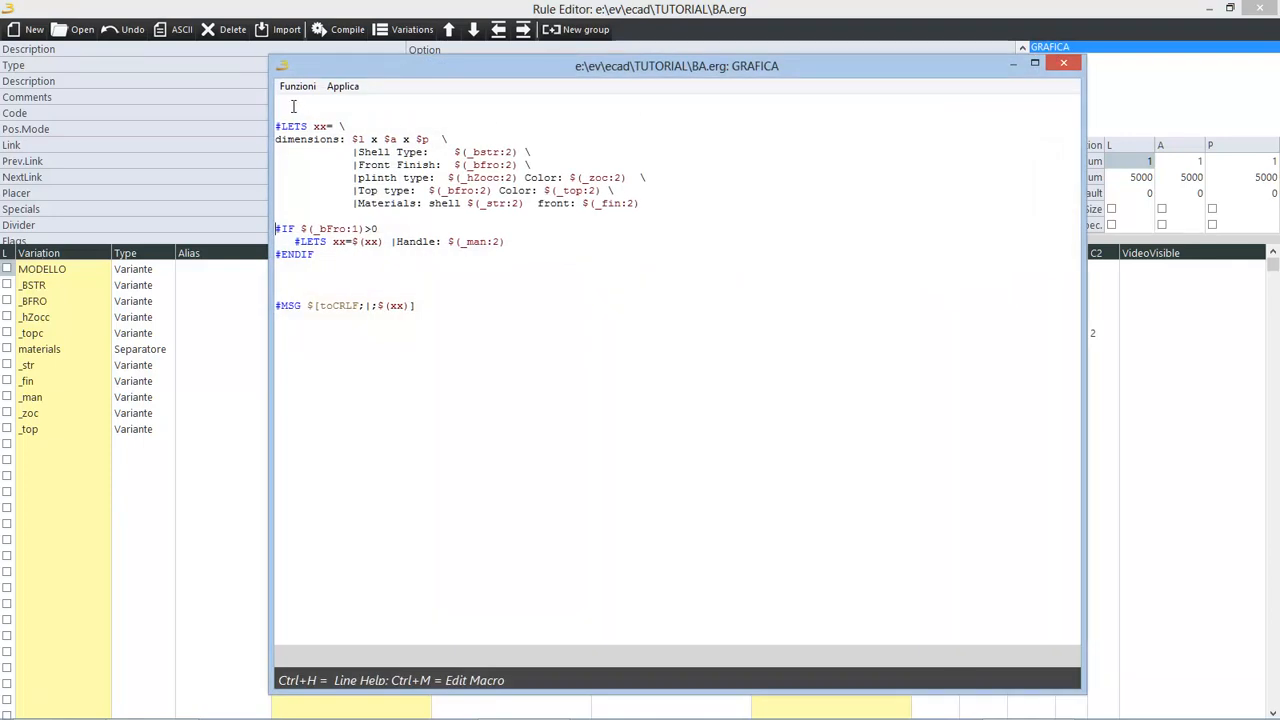
drag(275, 126, 360, 140)
click(277, 139)
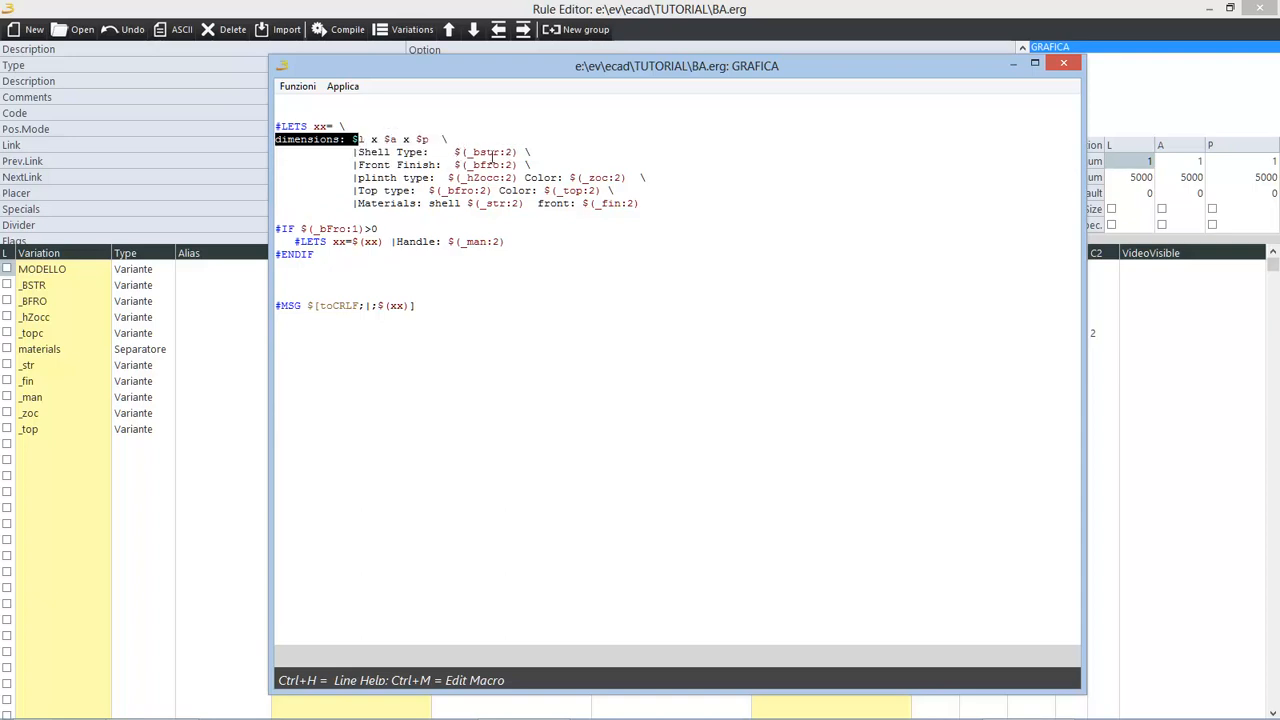
drag(456, 152, 520, 149)
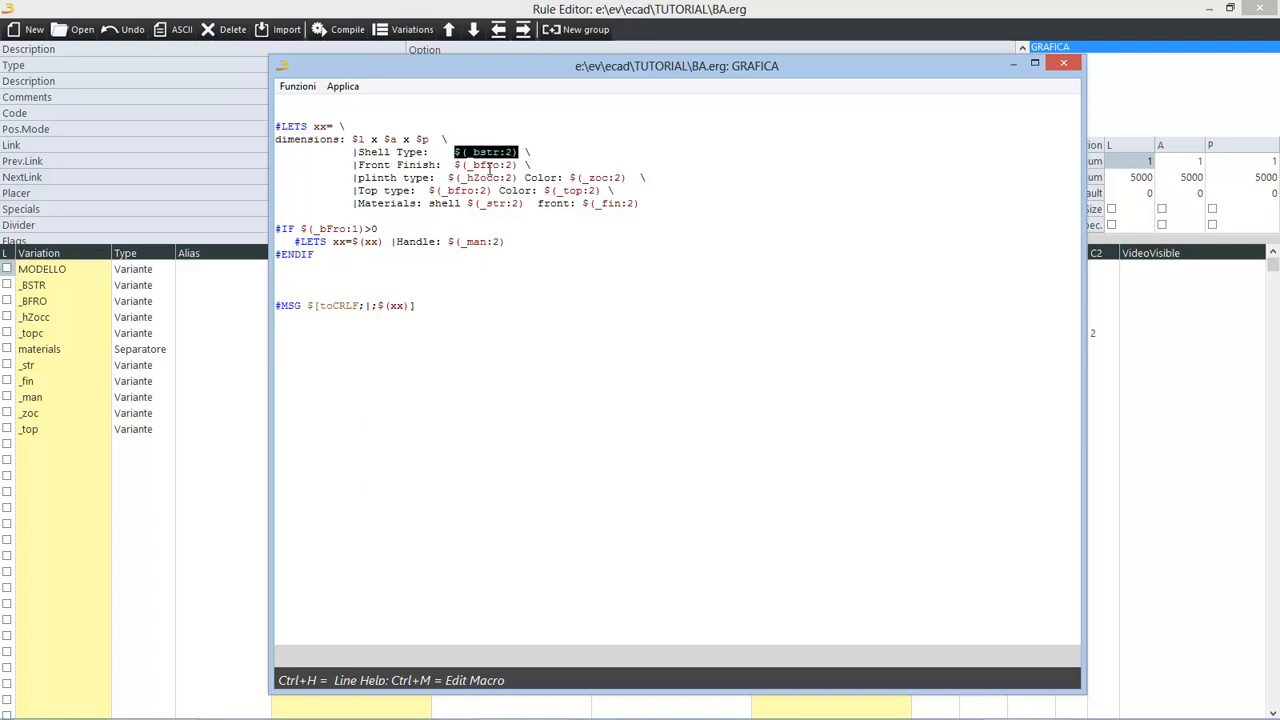
drag(436, 139, 452, 139)
drag(338, 126, 350, 128)
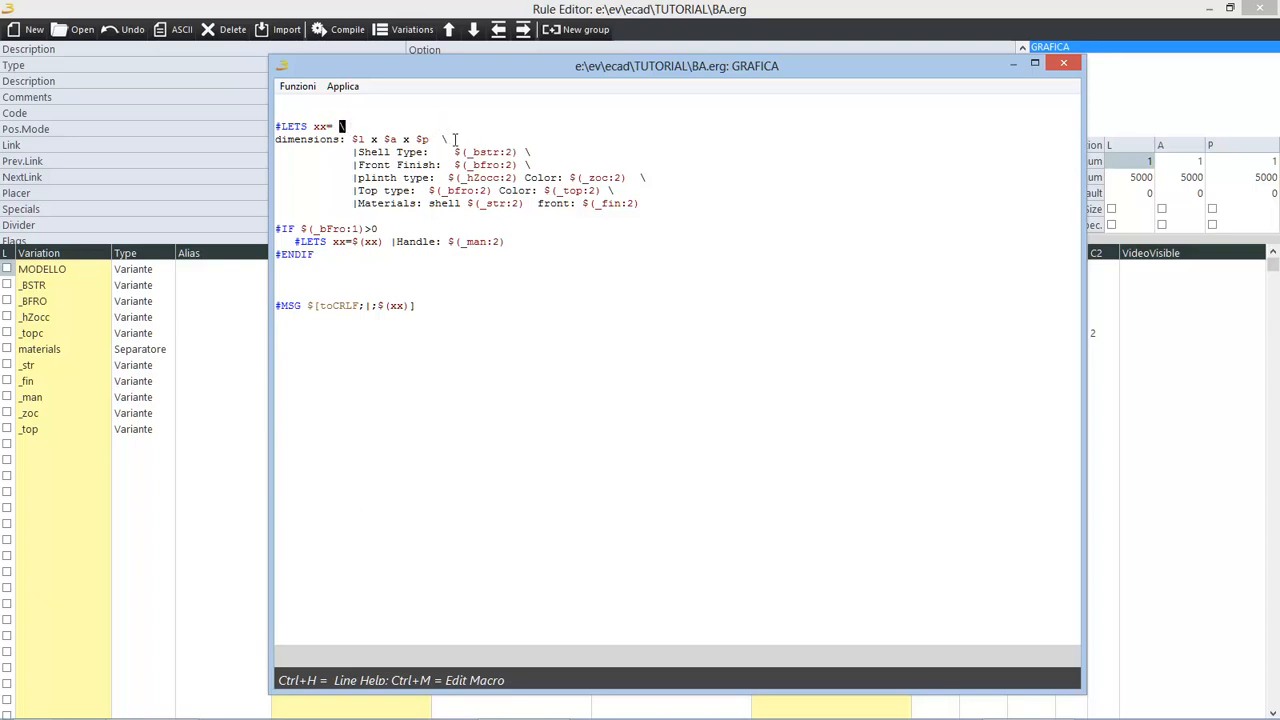
click(353, 153)
click(352, 164)
click(353, 177)
drag(358, 177, 630, 179)
Step: Examine the #IF $(_bFro:1)>0 block that appends the handle description to xx
drag(276, 229, 321, 254)
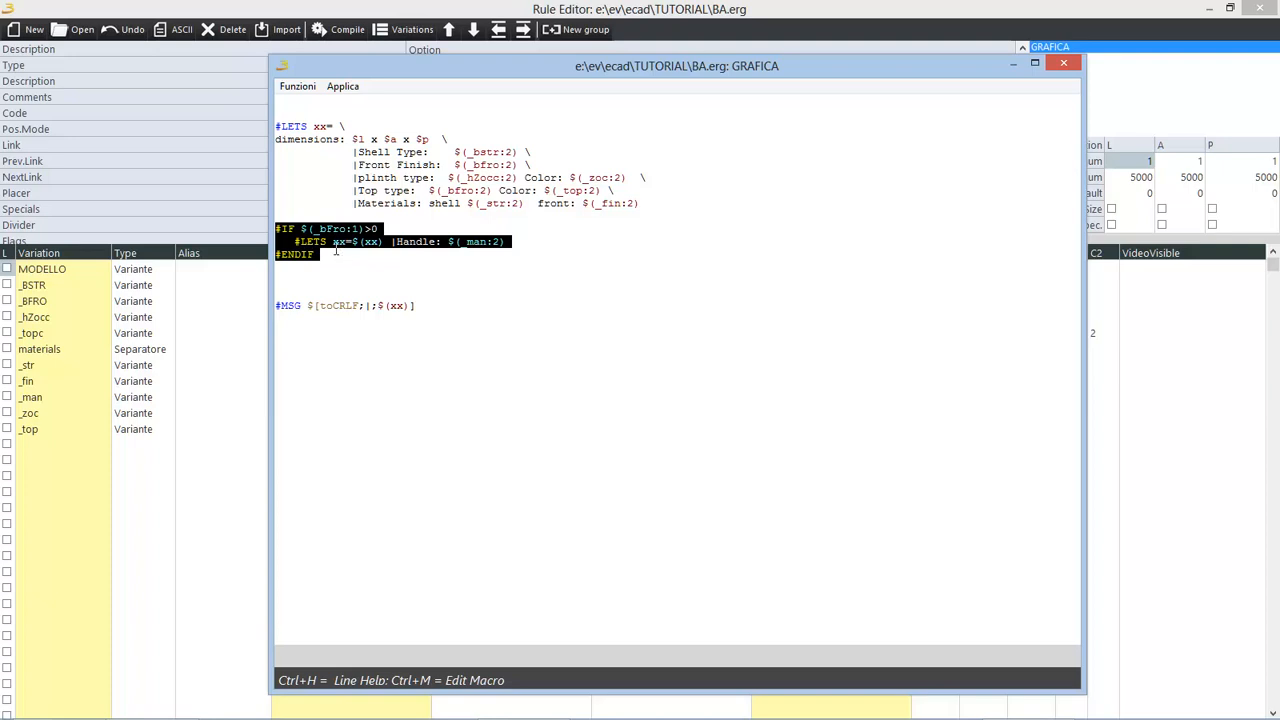
click(336, 250)
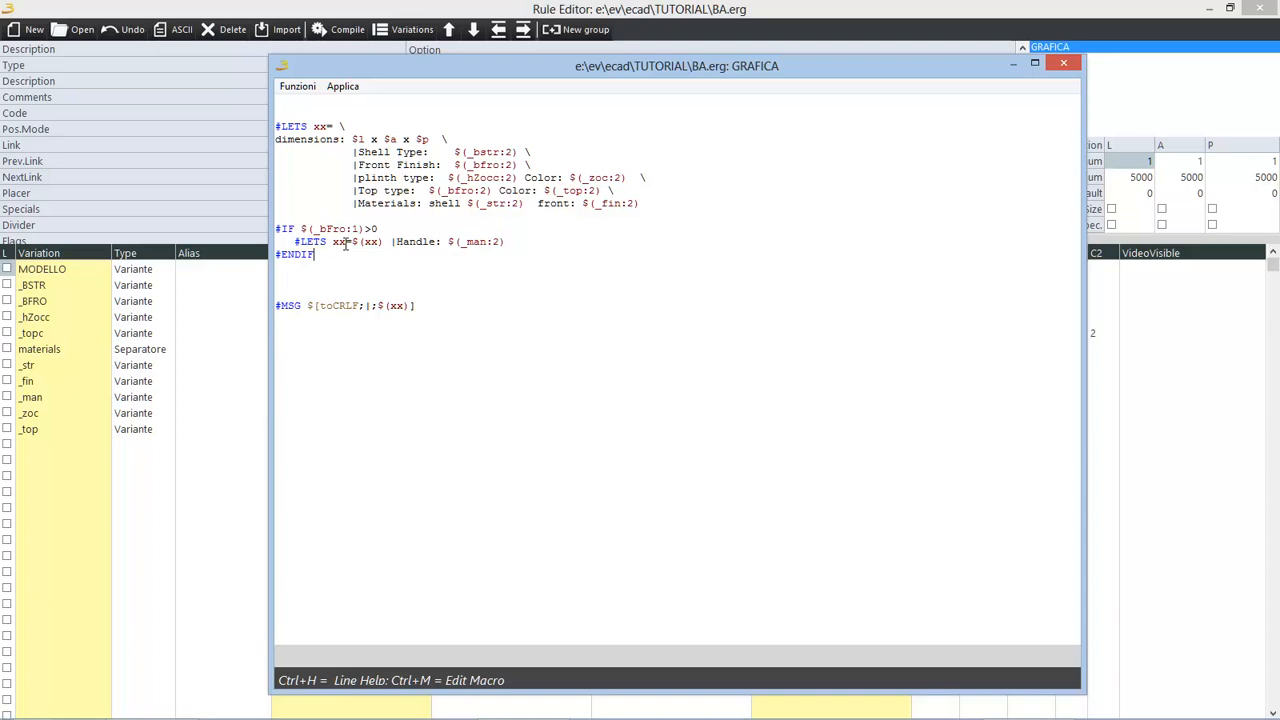
double_click(340, 241)
click(353, 241)
drag(353, 241, 502, 253)
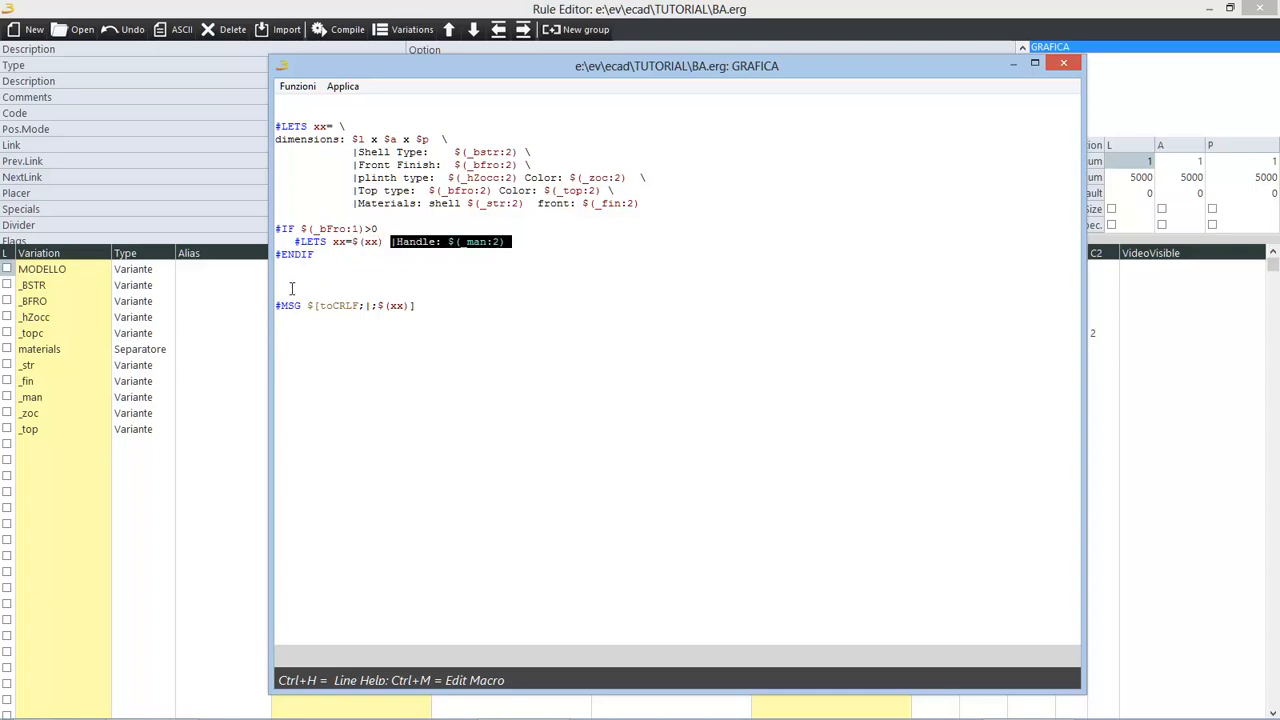
Step: Examine the #MSG line and its toCRLF function, which converts the | separators in xx
drag(279, 282, 415, 320)
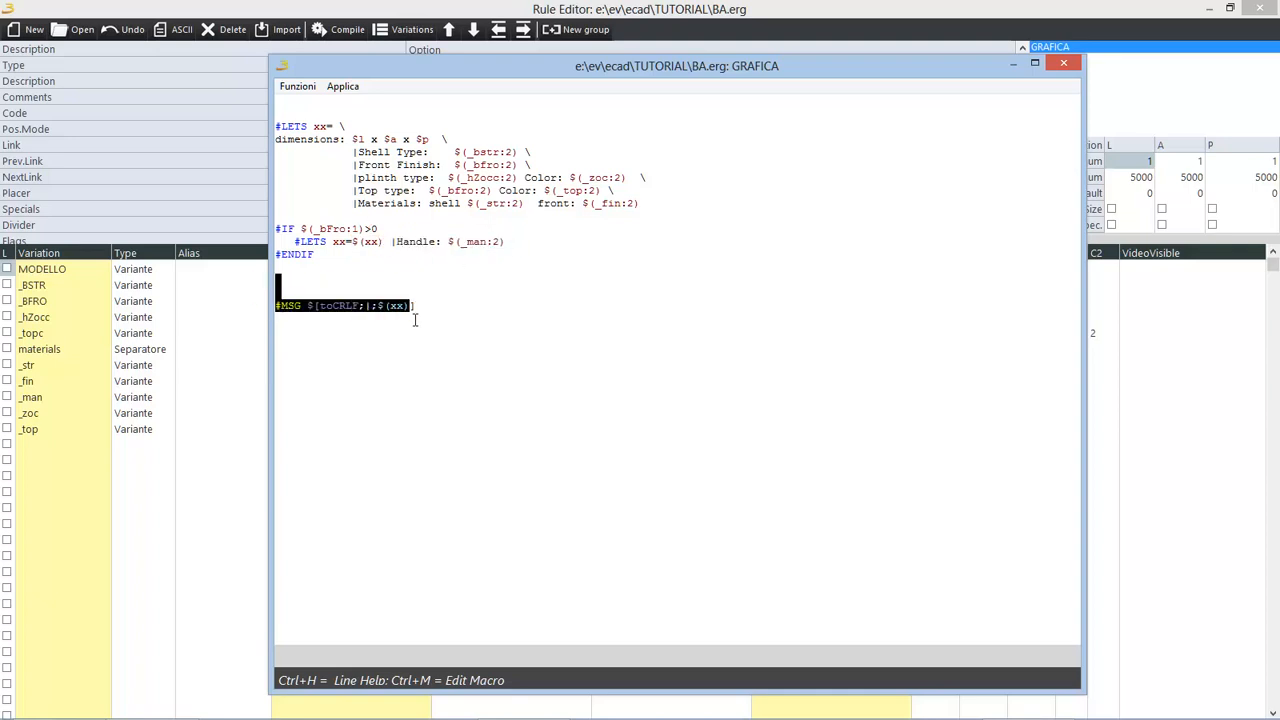
click(308, 306)
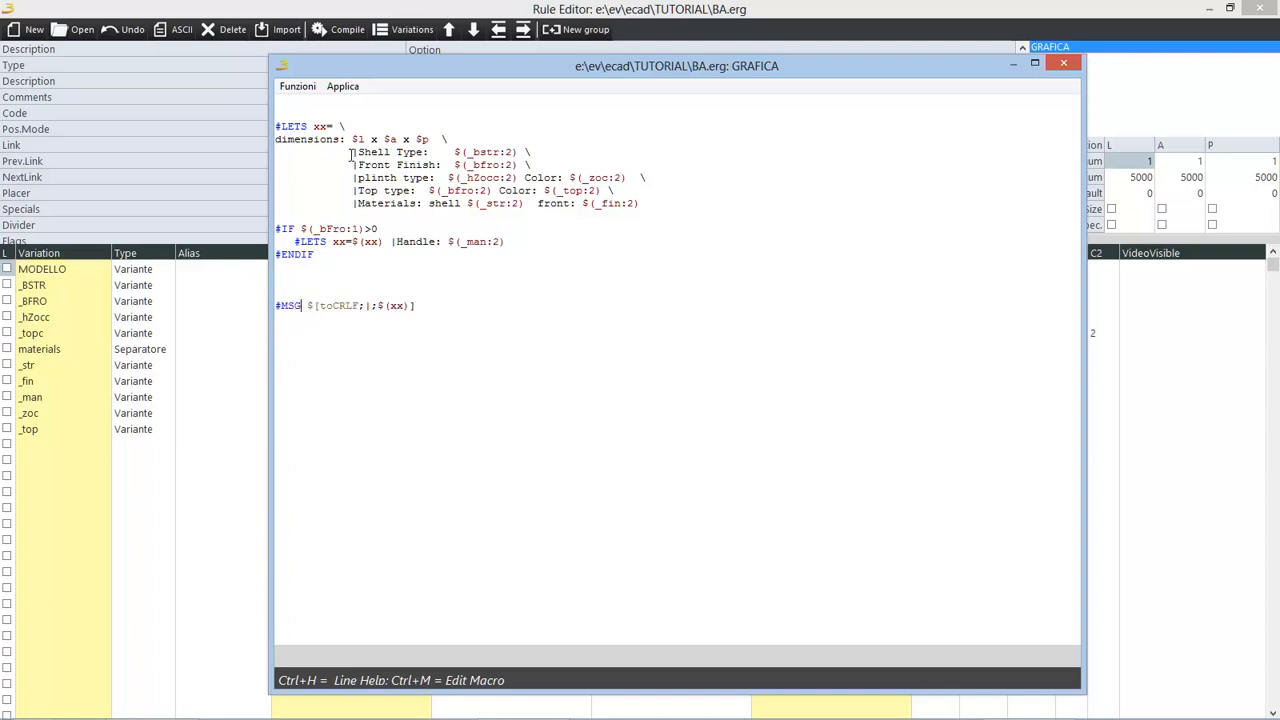
double_click(367, 306)
drag(308, 306, 418, 307)
click(417, 320)
click(420, 313)
Step: Close the GRAFICA script and the Rule Editor, review the Generic Base unit's specification message in the configurator and dismiss it
click(1064, 64)
click(1262, 10)
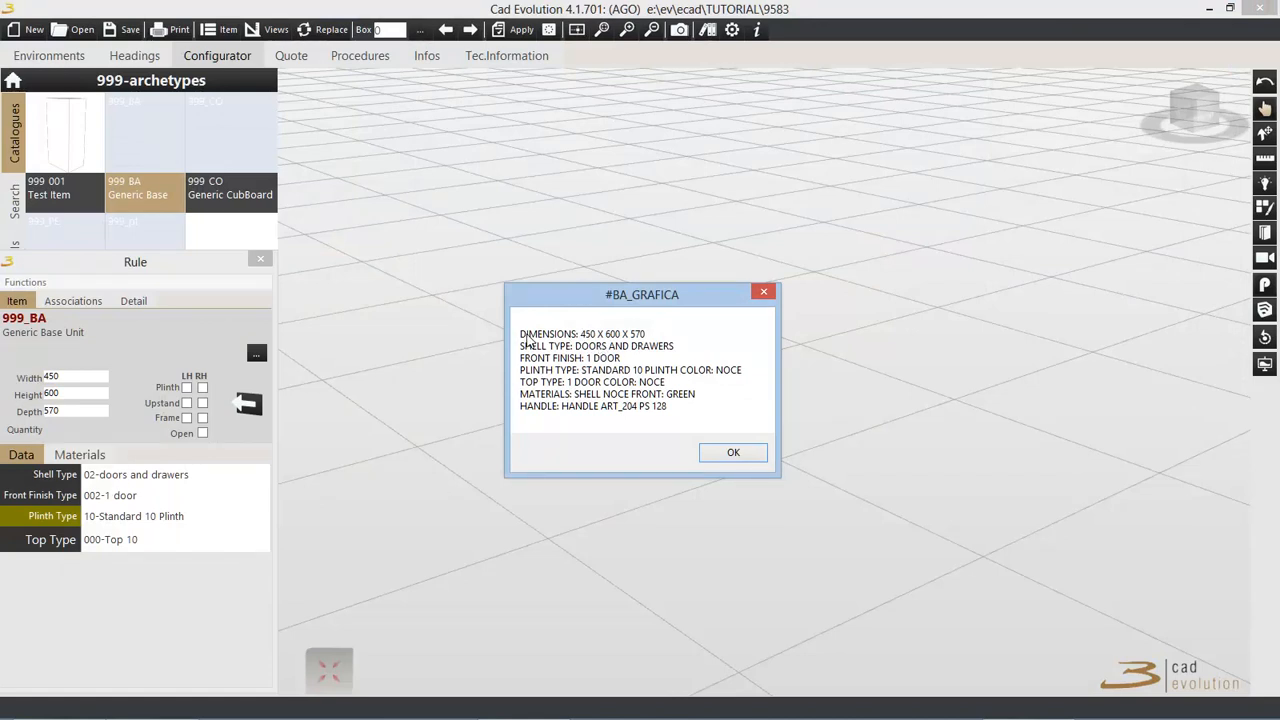
click(733, 452)
Step: Set the Generic Base unit's shell type to 04-oven, then review and dismiss the specification message
click(162, 481)
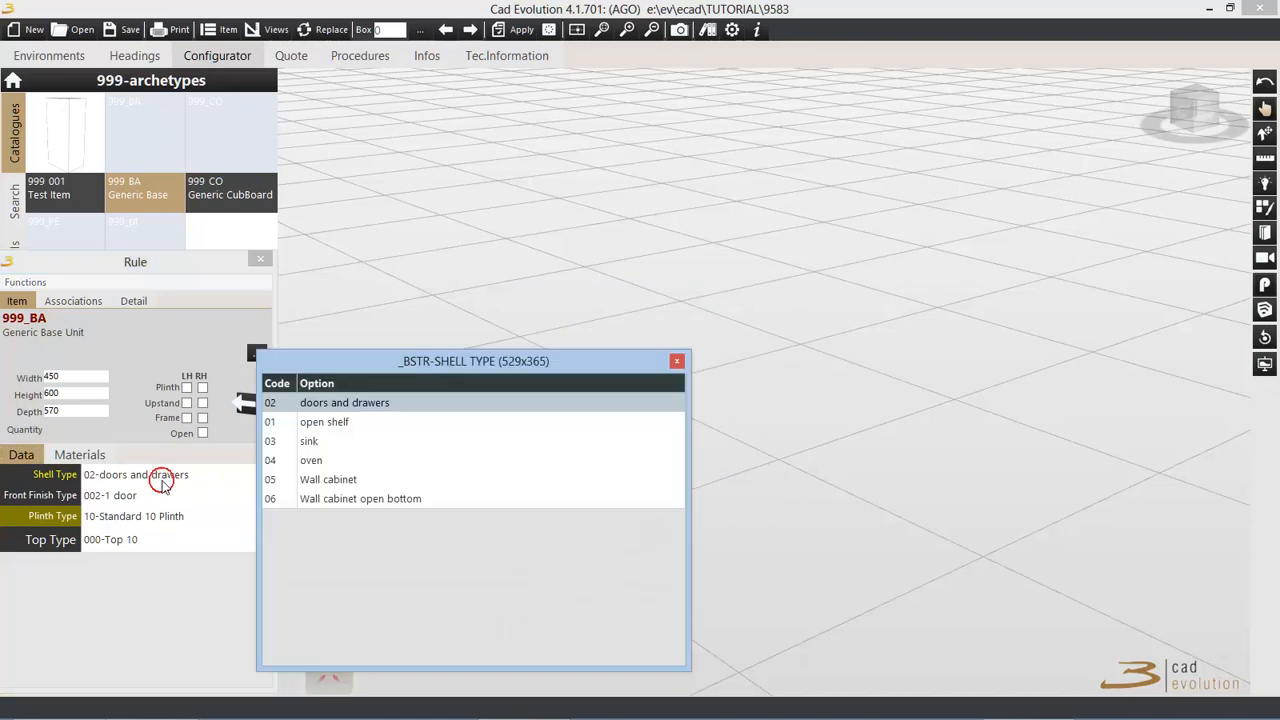
double_click(300, 460)
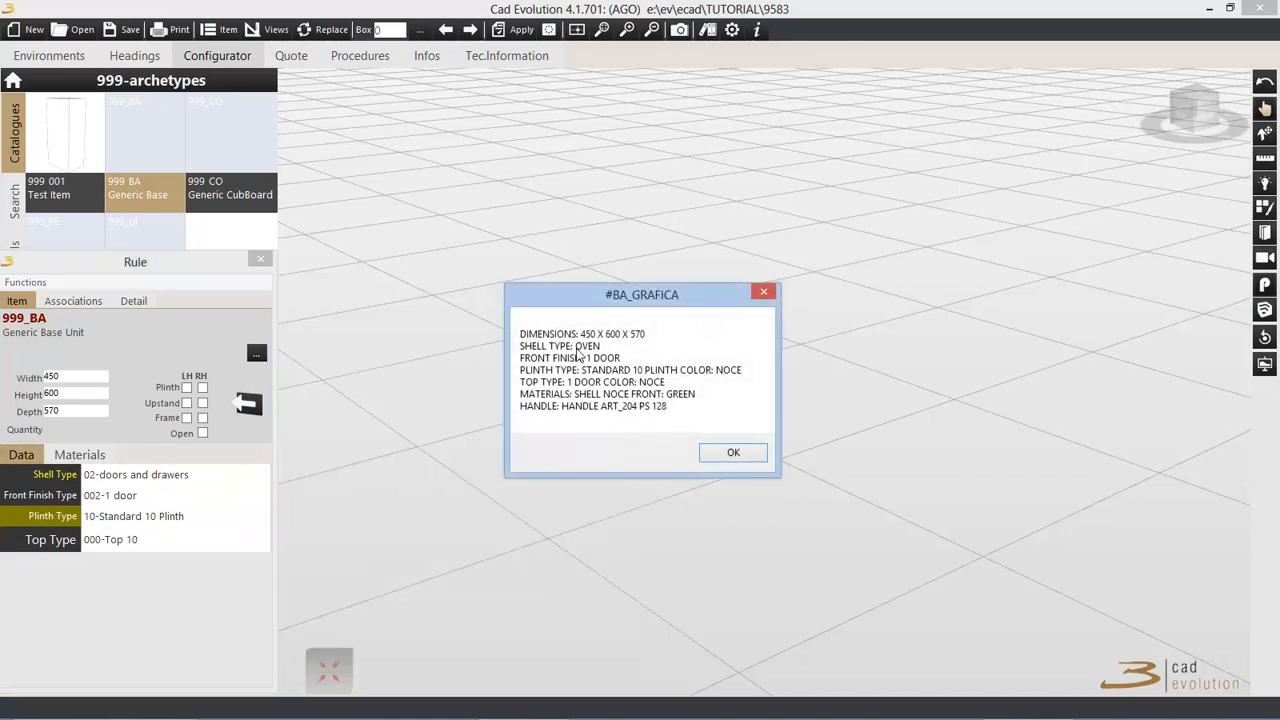
click(722, 452)
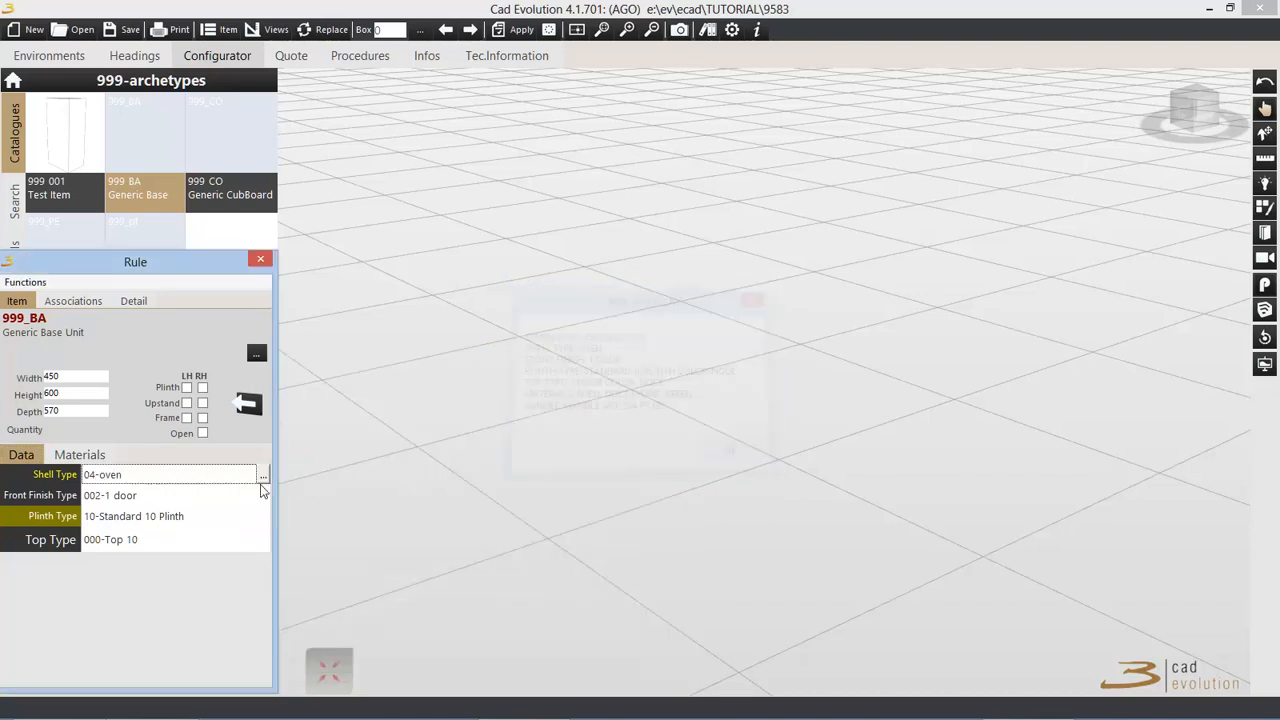
Step: Set the top type to 999-No Top and the plinth type to 12-Standard 12 Plinth, dismissing the specification message after each change
click(131, 539)
double_click(326, 445)
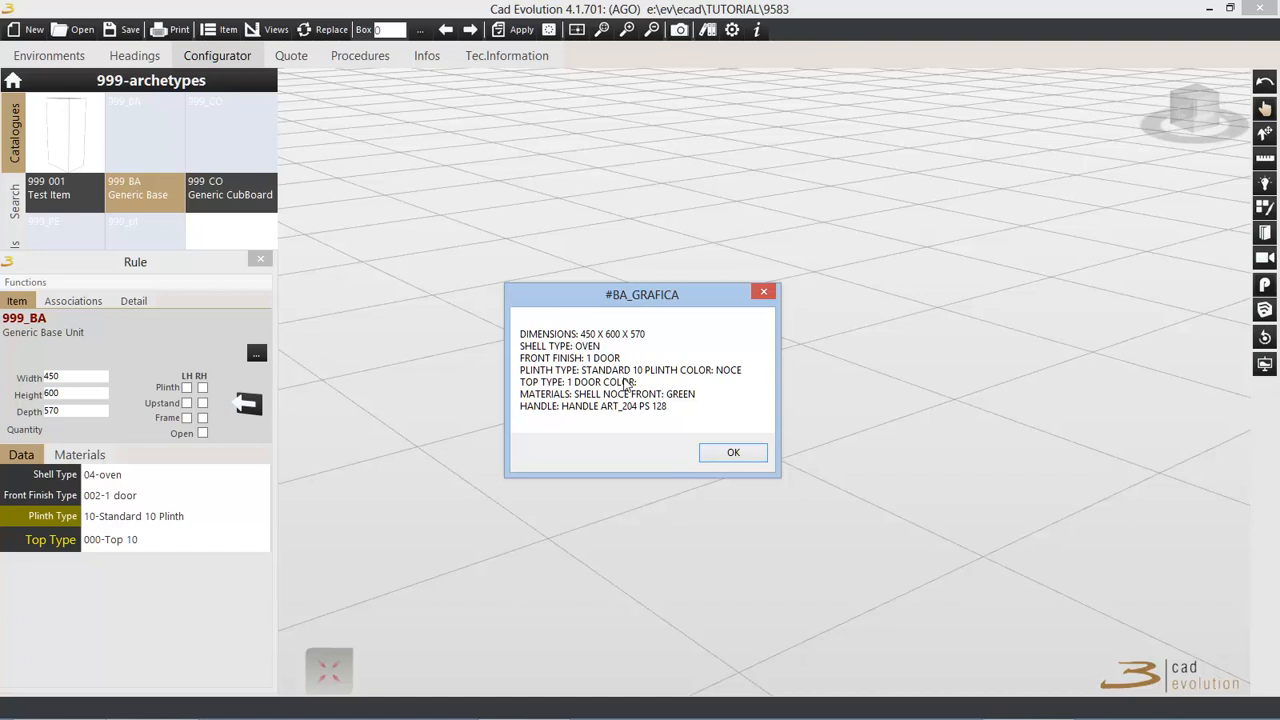
click(735, 455)
click(512, 452)
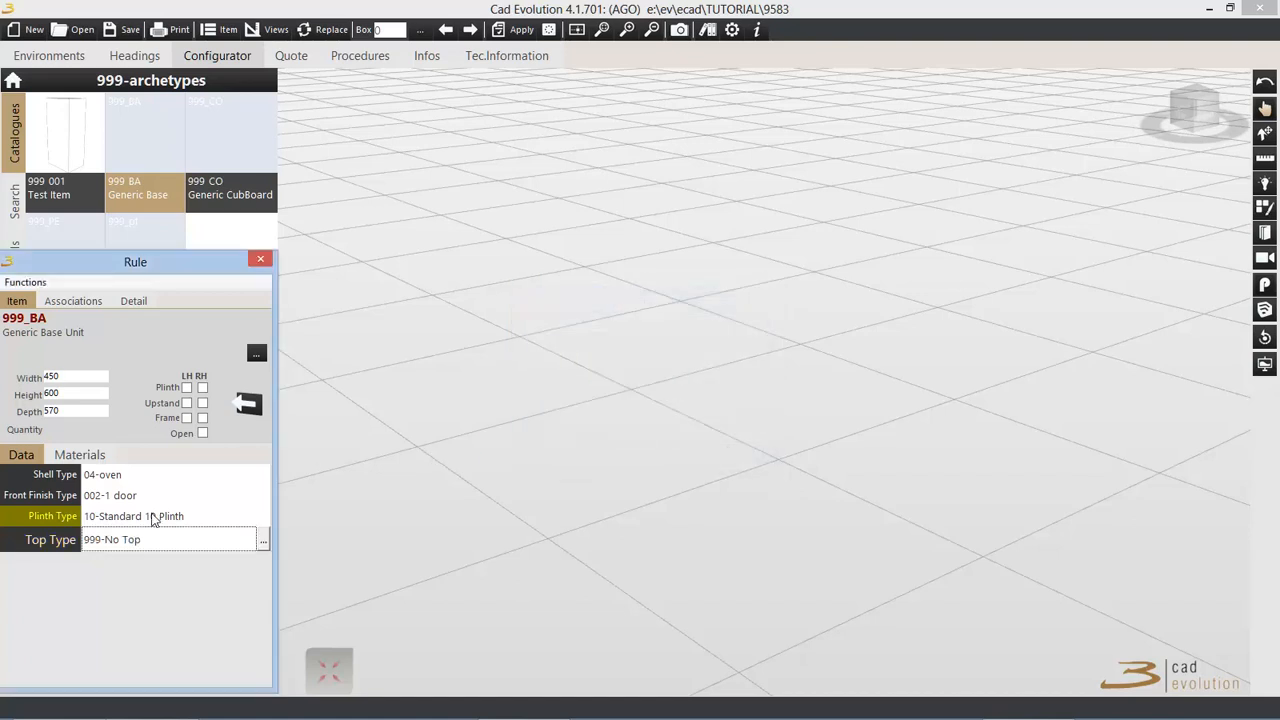
click(150, 516)
click(310, 428)
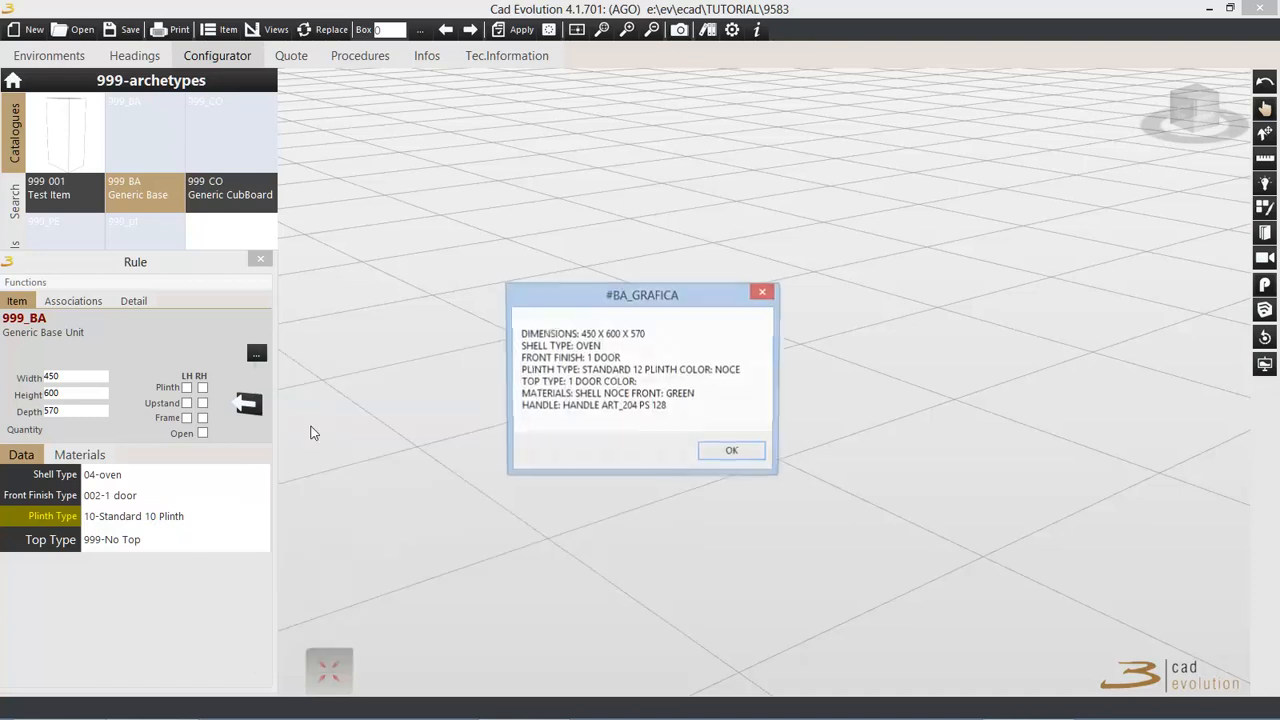
click(733, 453)
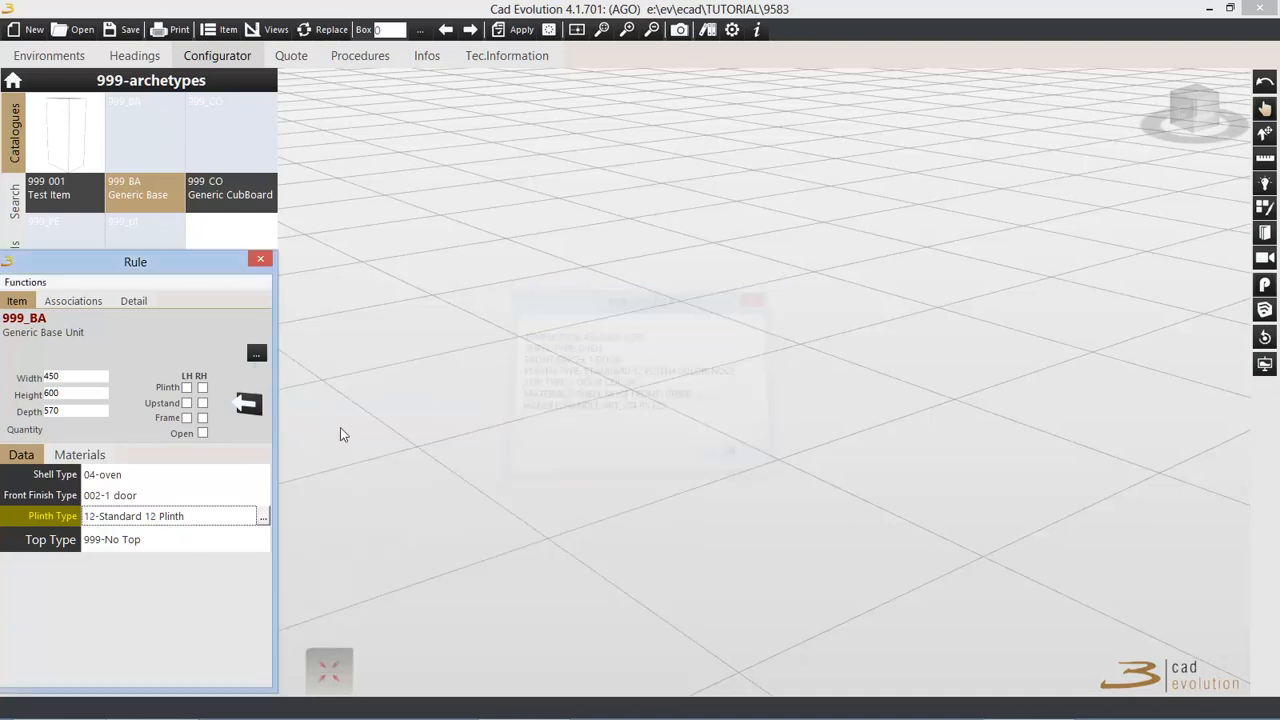
Step: Choose wood 002-Noce as the unit's shell color, then review the materials line in the specification message and dismiss it
click(79, 454)
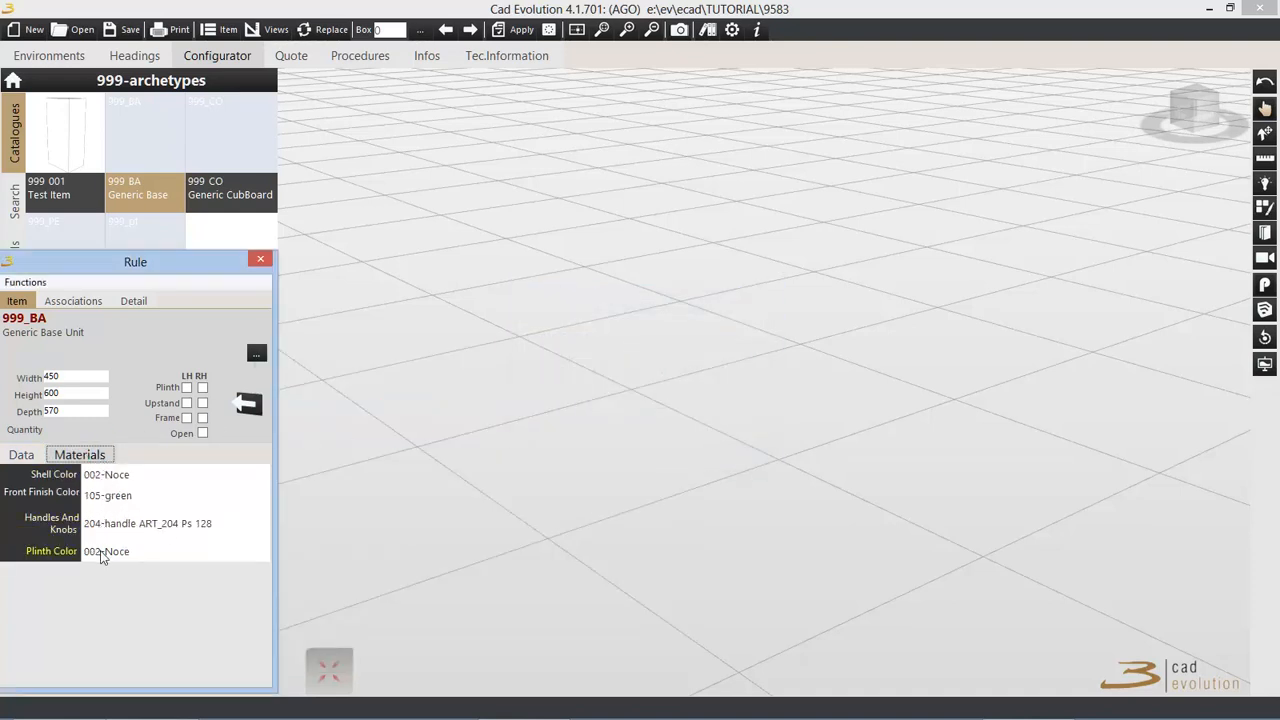
click(112, 474)
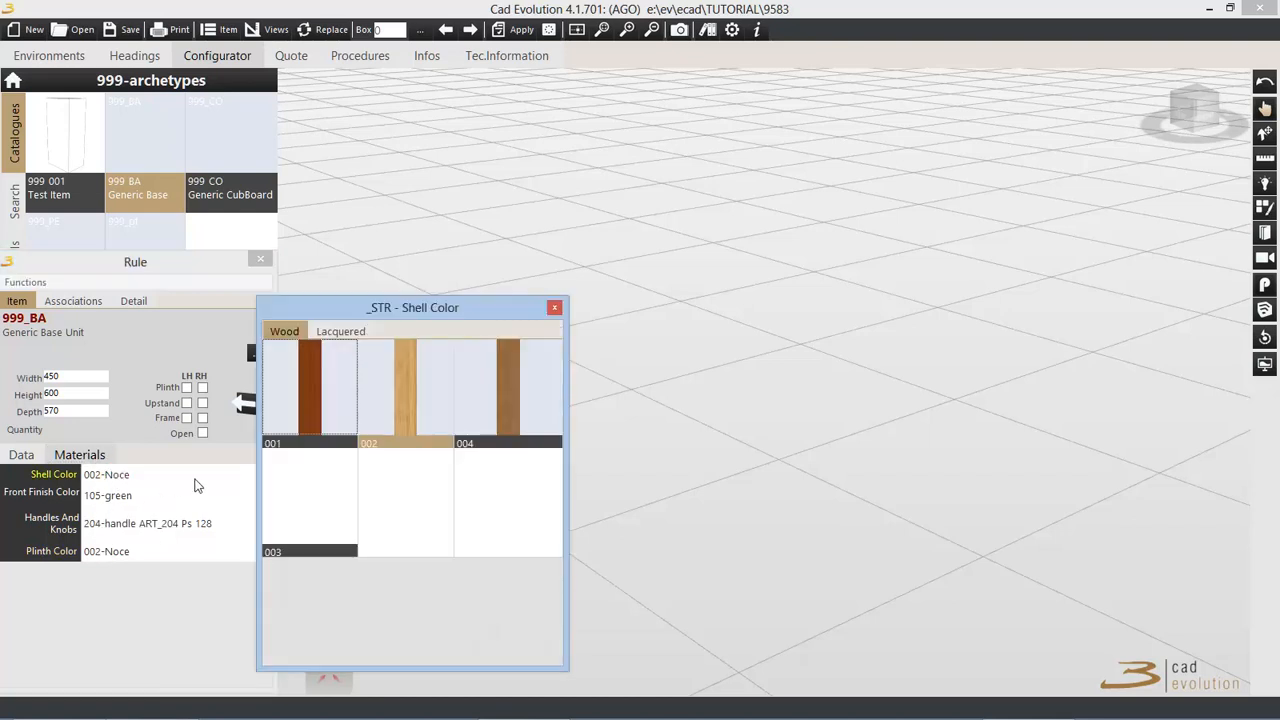
click(400, 418)
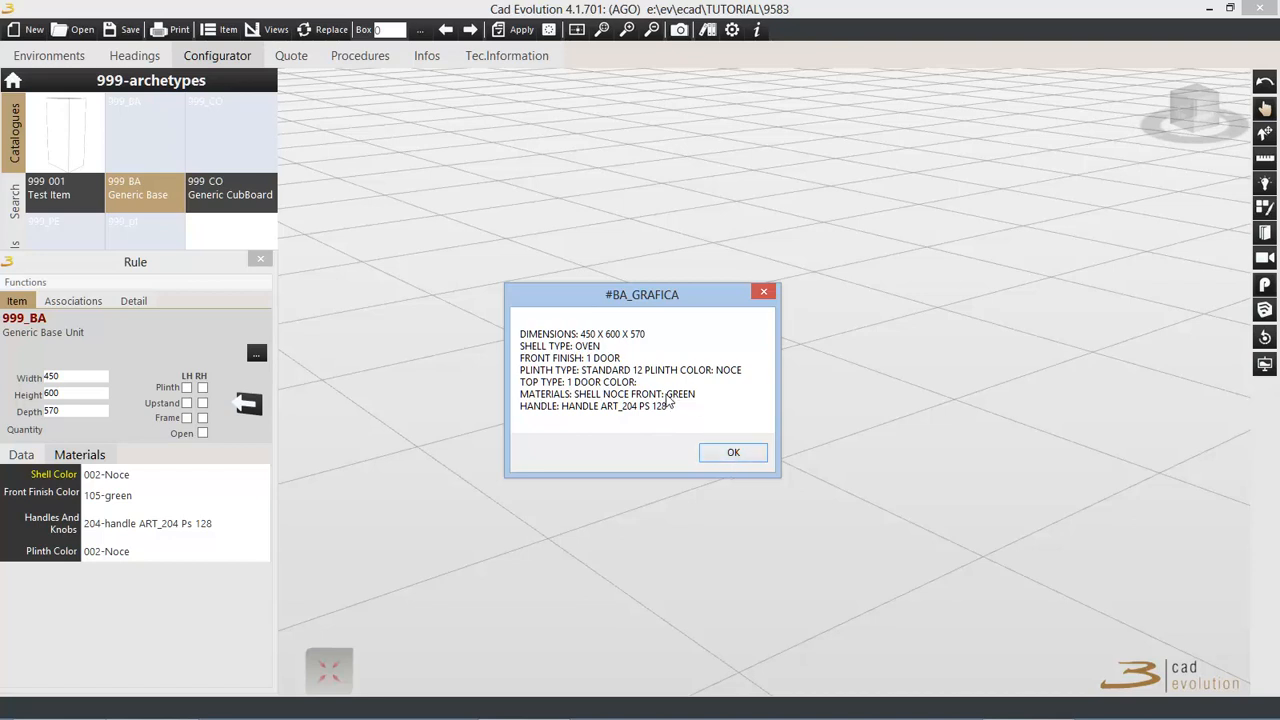
click(733, 452)
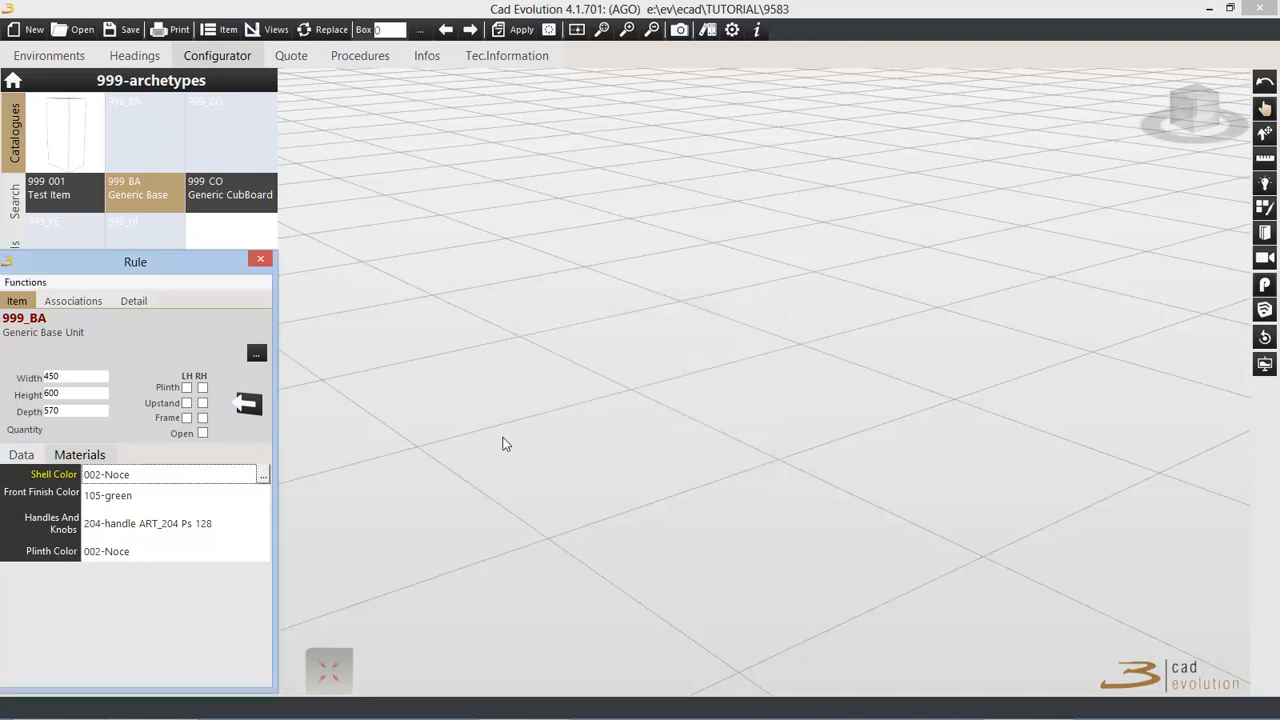